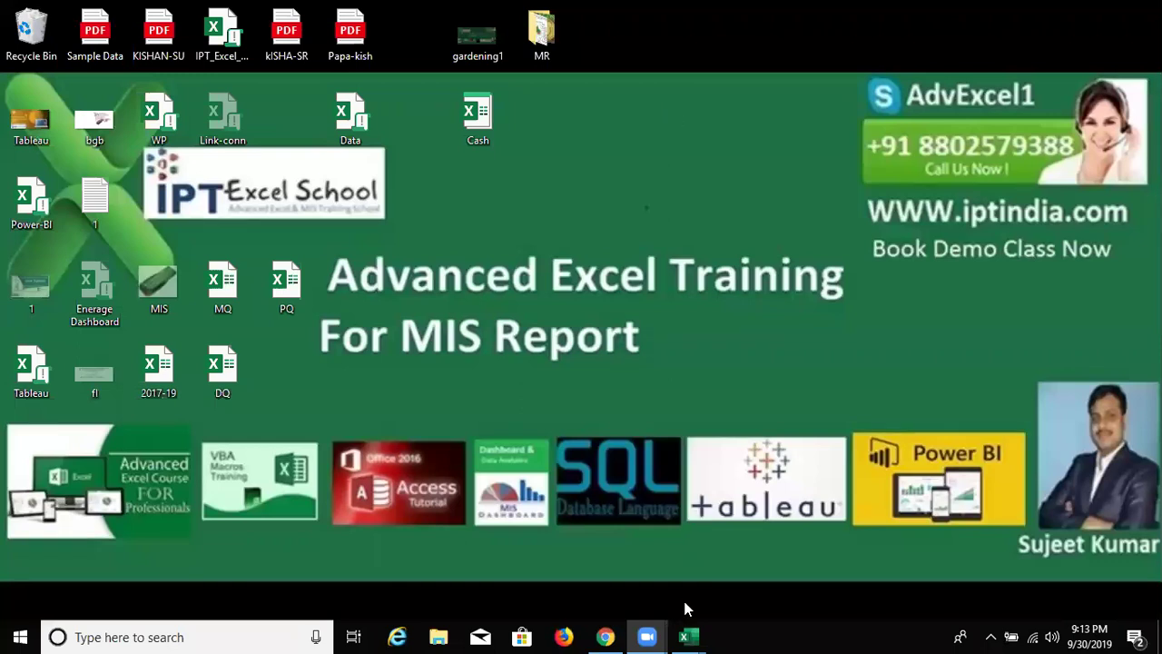
Switch to the Book1 workbook in Excel and close it without saving the changes.
mouse_move(689, 626)
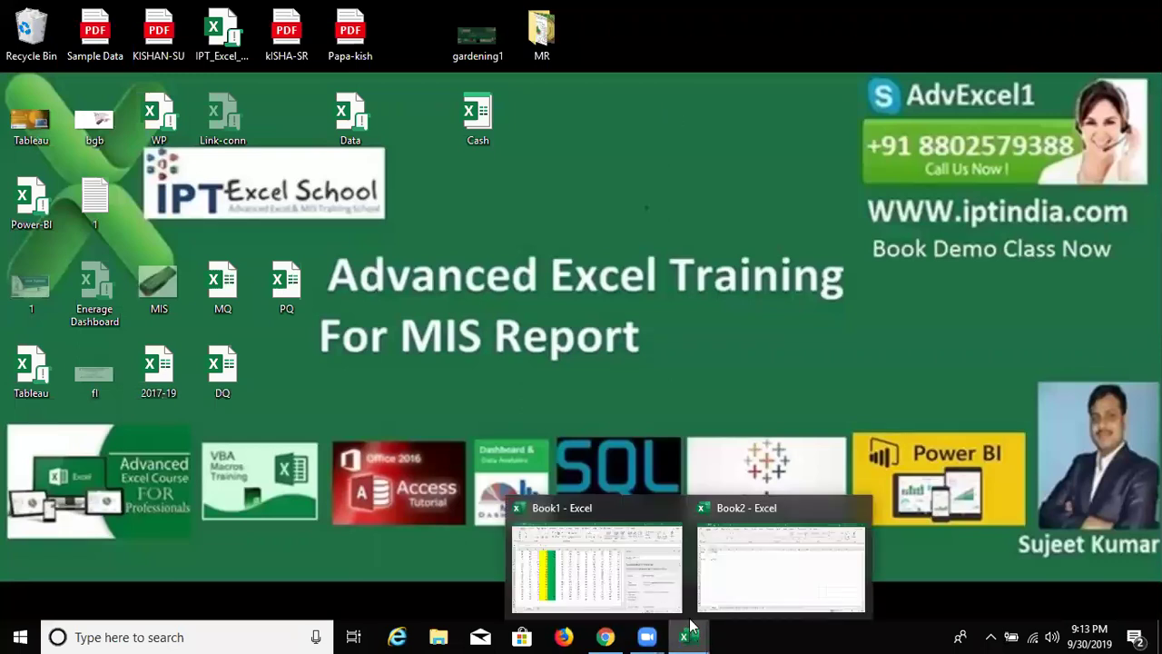
left_click(610, 581)
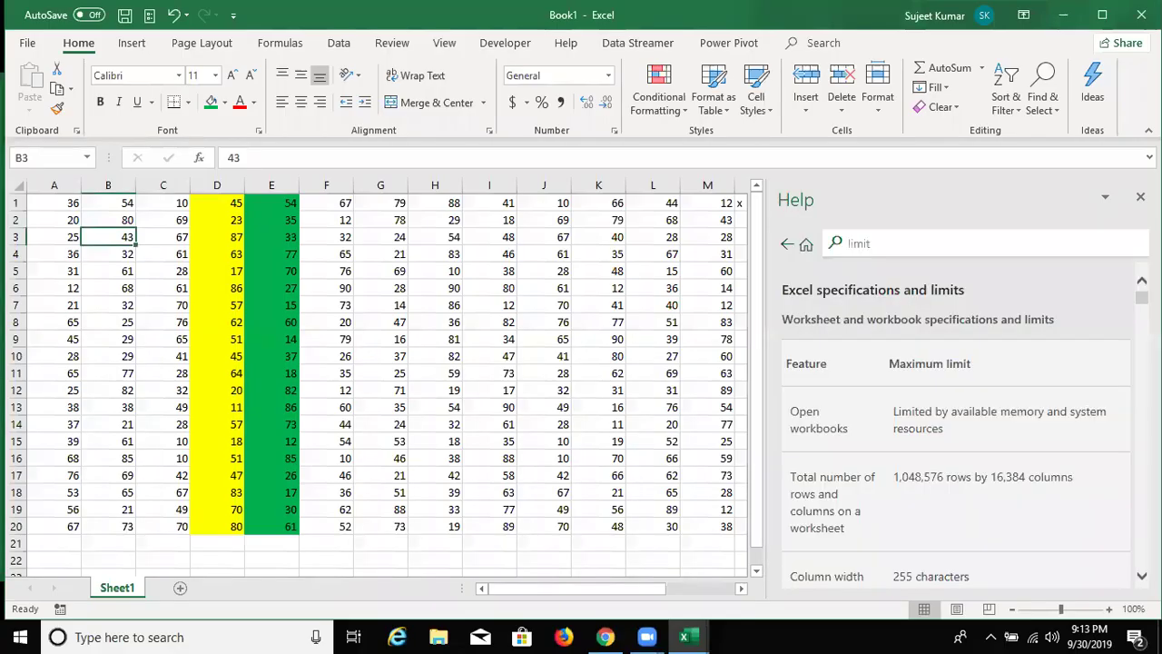
key("ctrl+w")
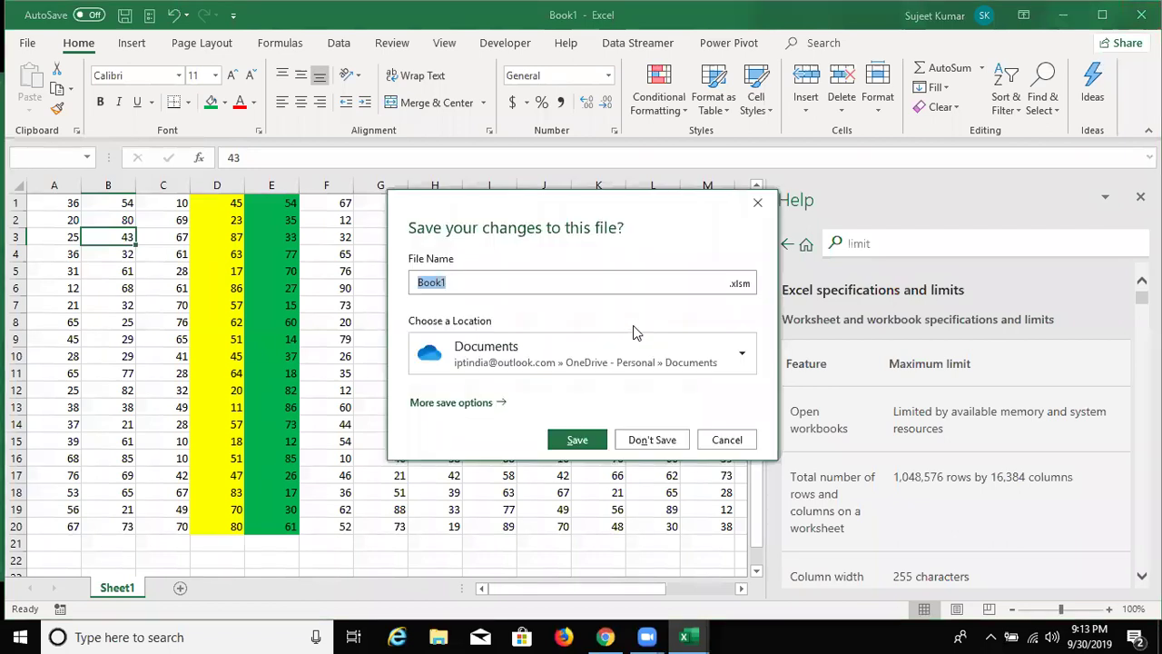
left_click(652, 439)
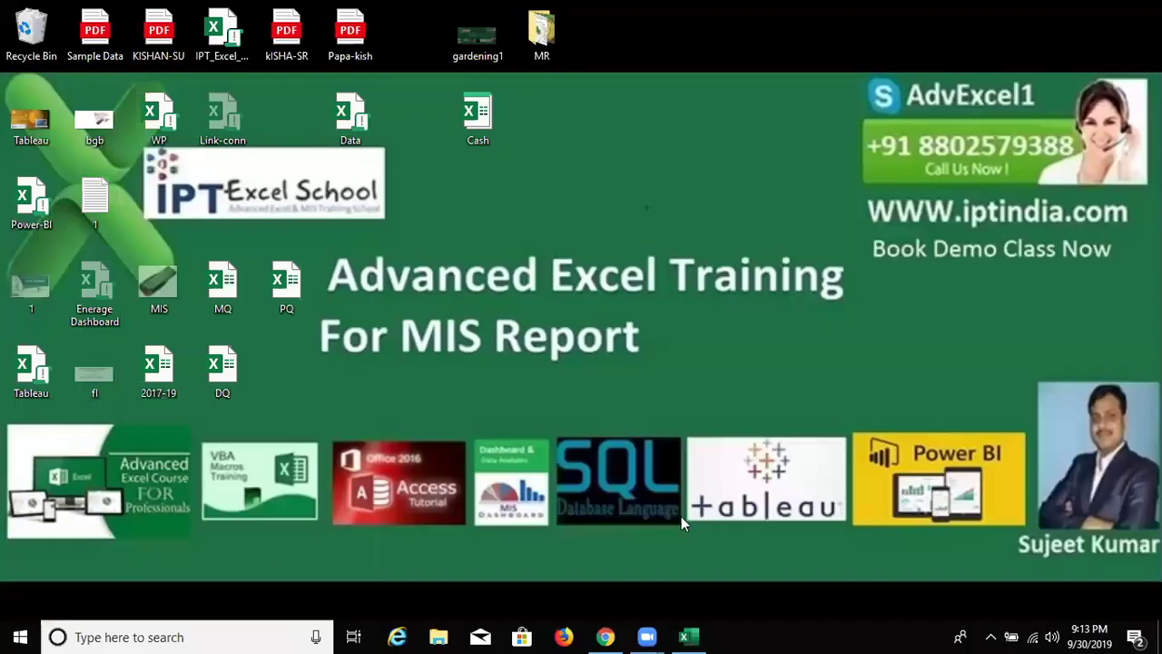
From the Book2 window, open the recent workbook Data stored in Documents.
left_click(704, 635)
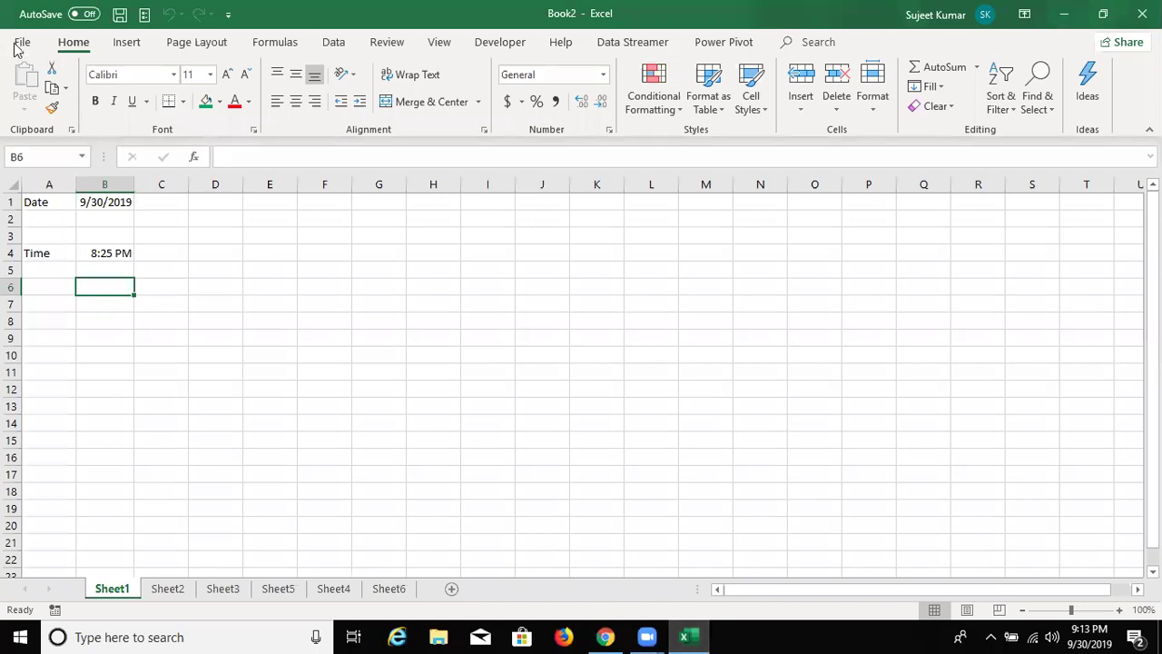
left_click(20, 42)
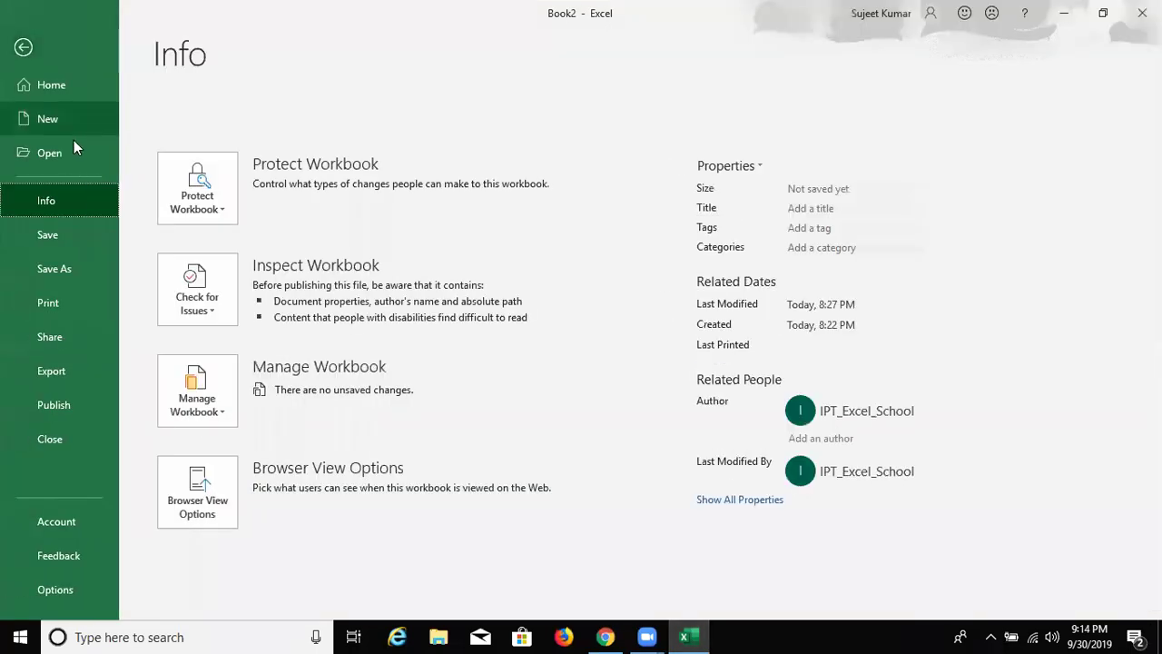
left_click(71, 155)
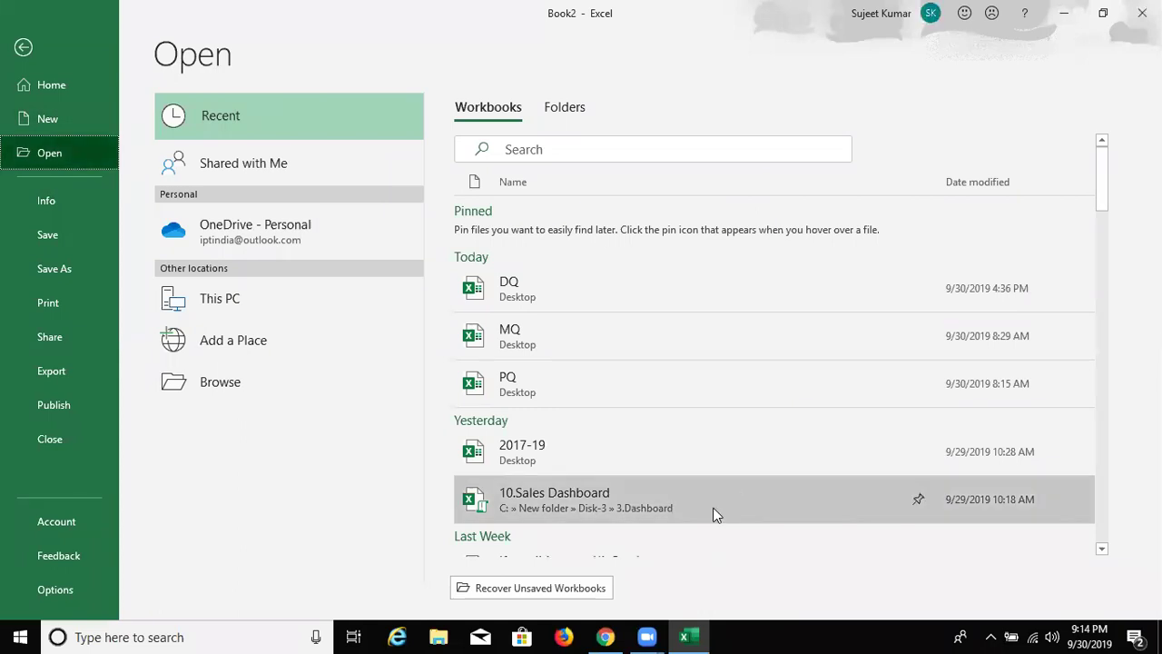
scroll(714, 514, "down", 1)
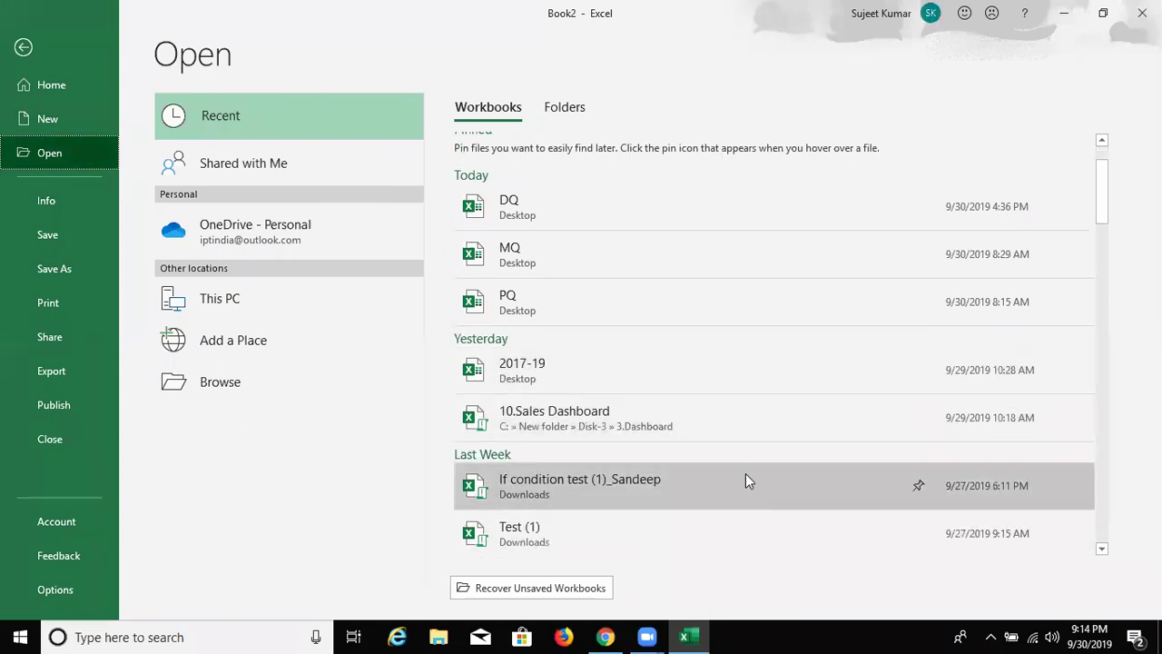
scroll(745, 478, "down", 1)
scroll(745, 487, "down", 1)
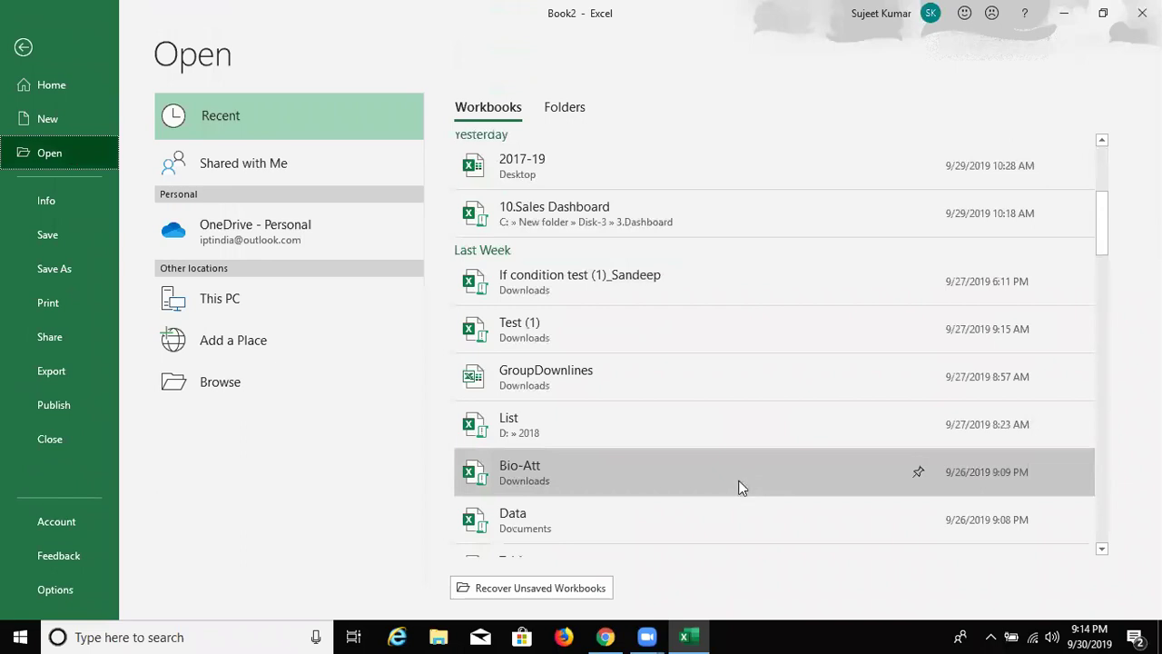
left_click(692, 521)
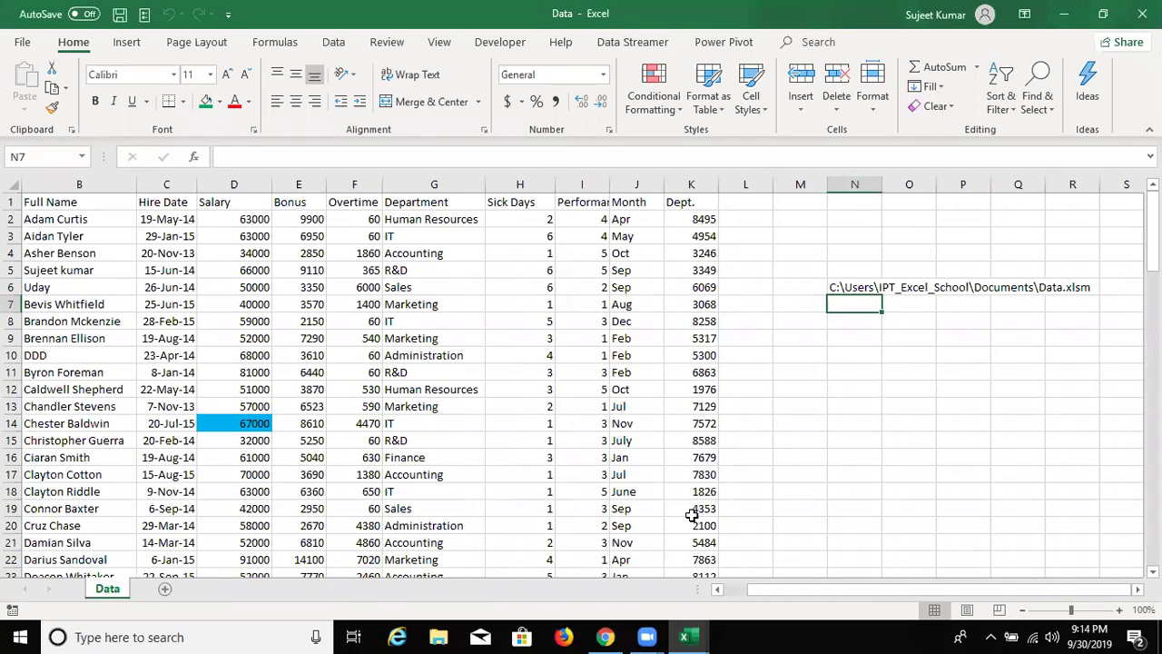
Delete the file path text in cell N6 beside the employee data.
key("Up")
key("Delete")
key("Left")
key("Left")
key("Left")
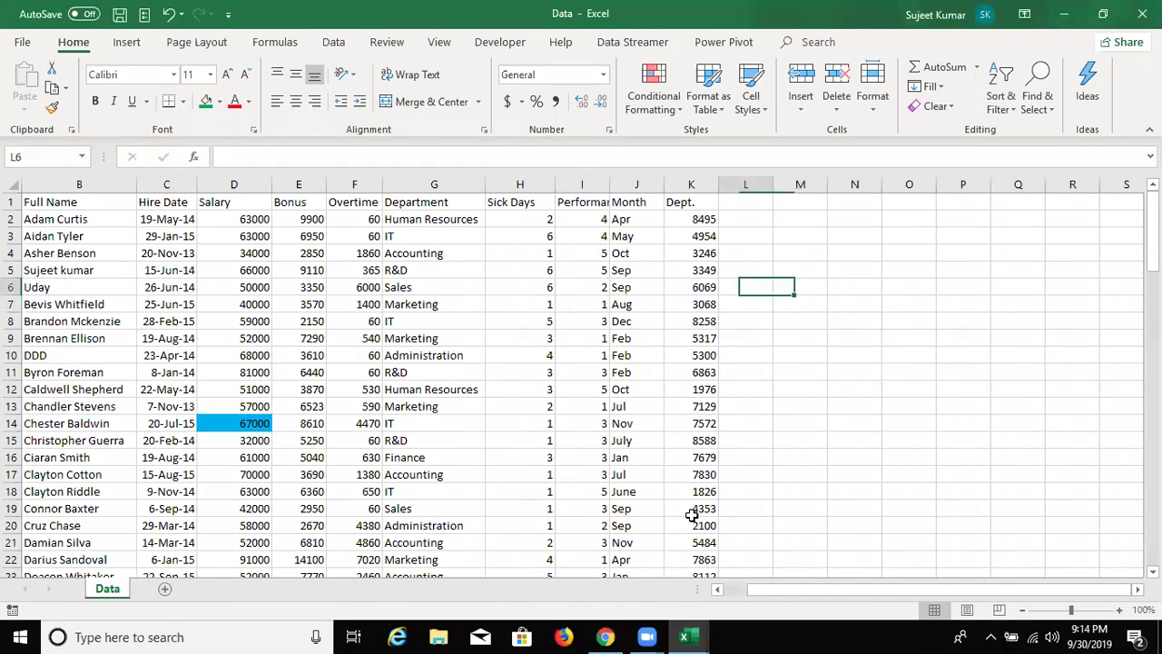
Select the employee data from A1 to K100 and insert a PivotTable from it on a new worksheet.
key("ctrl+Left")
key("ctrl+Up")
key("ctrl+shift+Right")
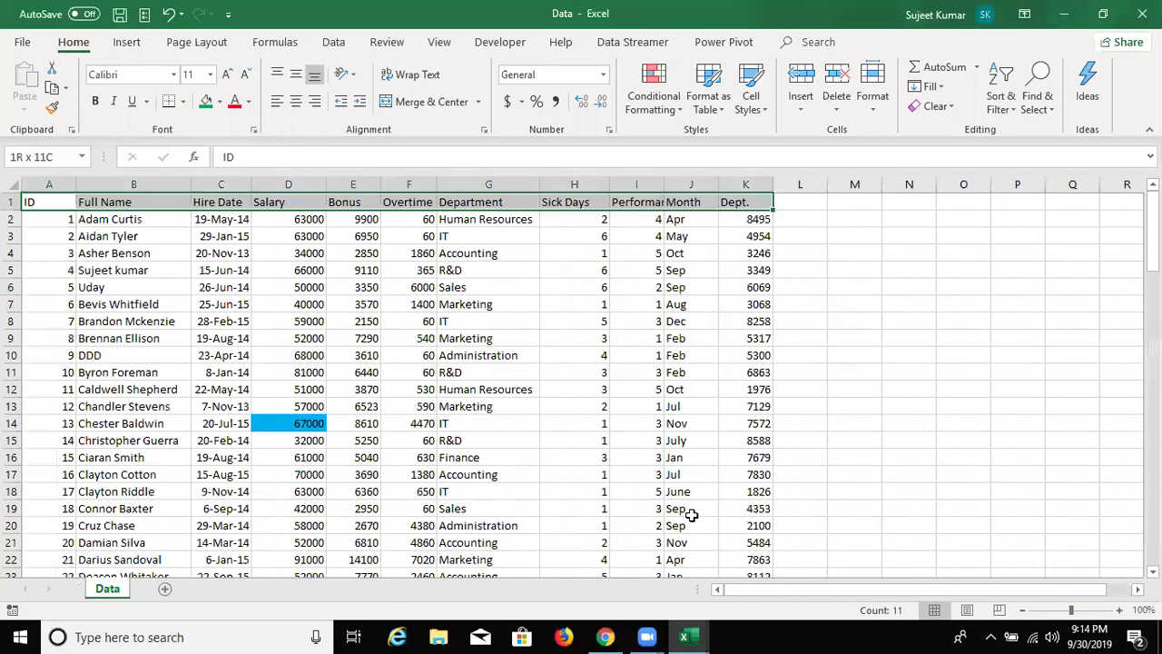
key("ctrl+shift+Down")
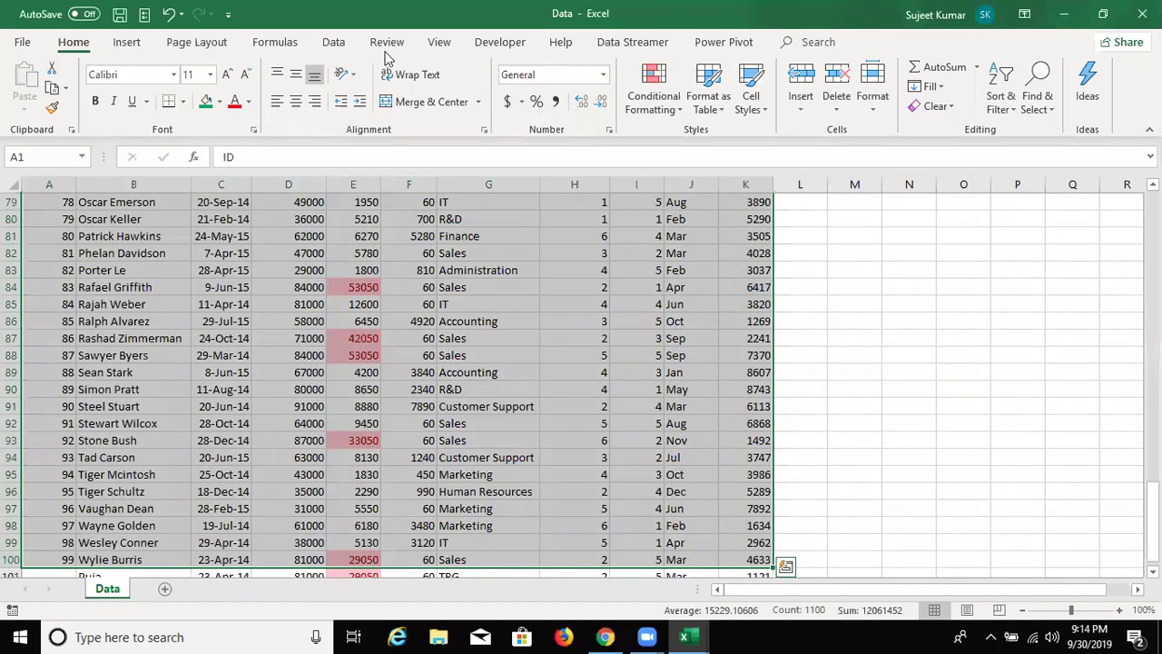
left_click(126, 43)
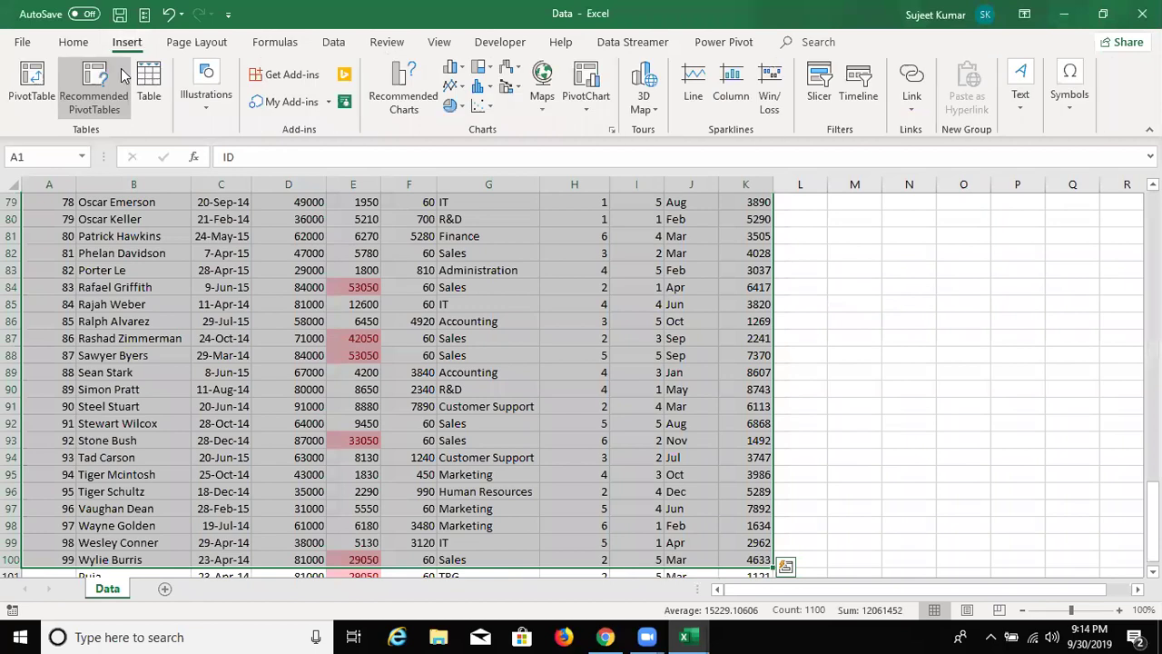
left_click(27, 90)
left_click(807, 341)
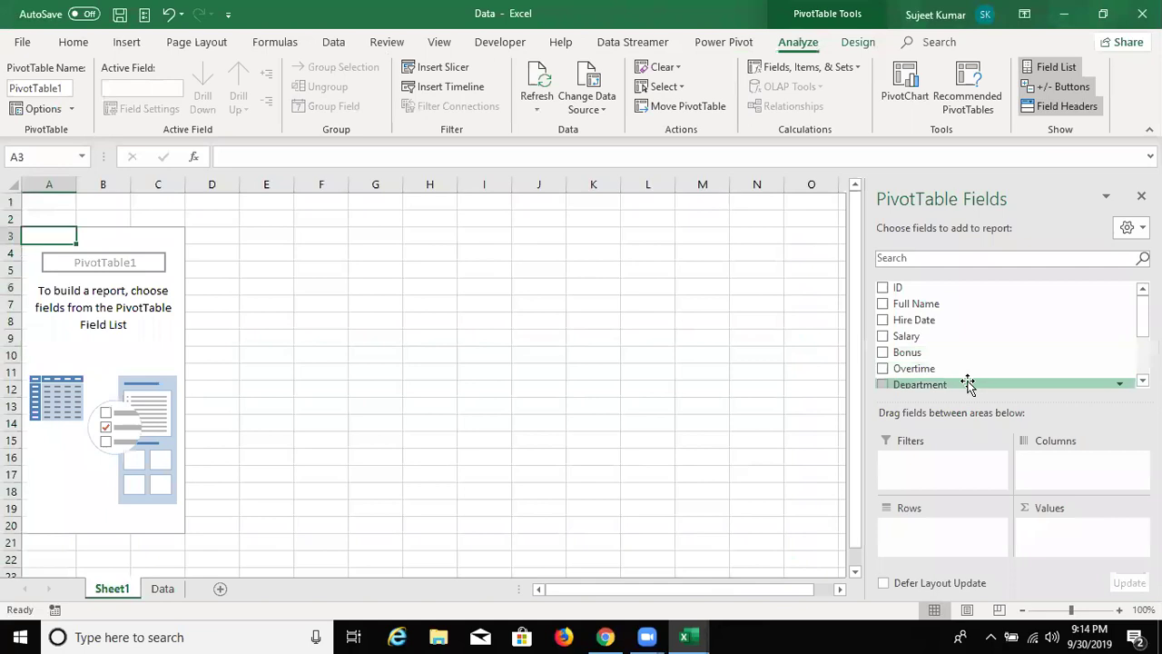
Build the pivot report with Department as rows and Salary summed as values, and select the department totals.
left_click_drag(967, 384, 955, 548)
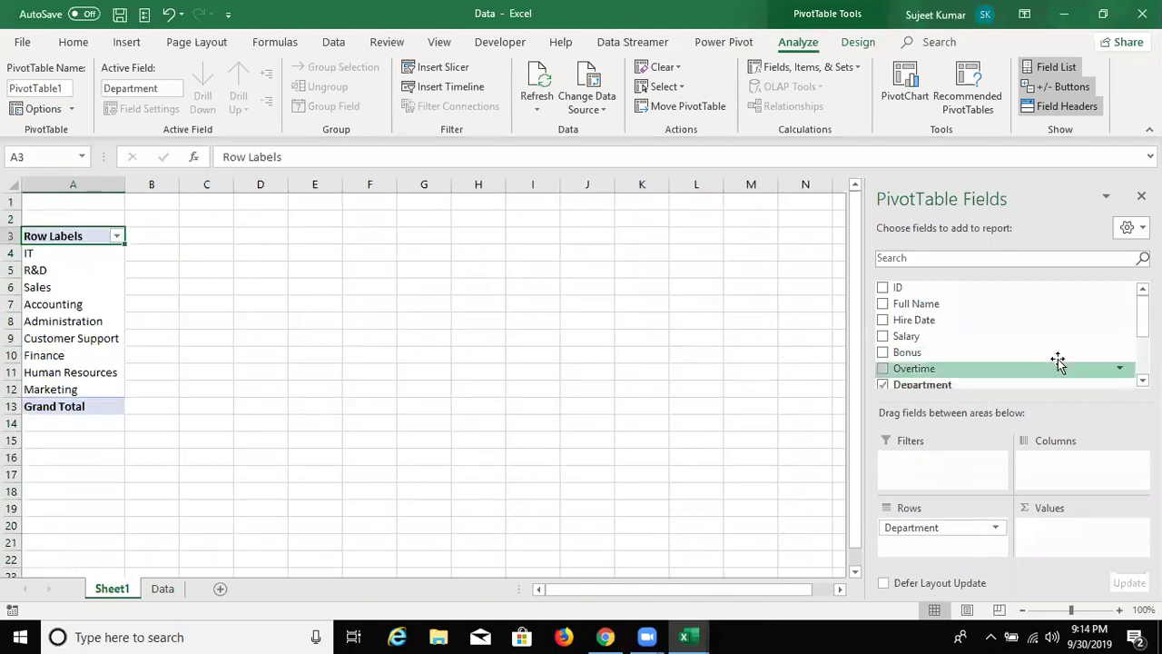
left_click_drag(928, 337, 1082, 543)
left_click_drag(182, 245, 158, 379)
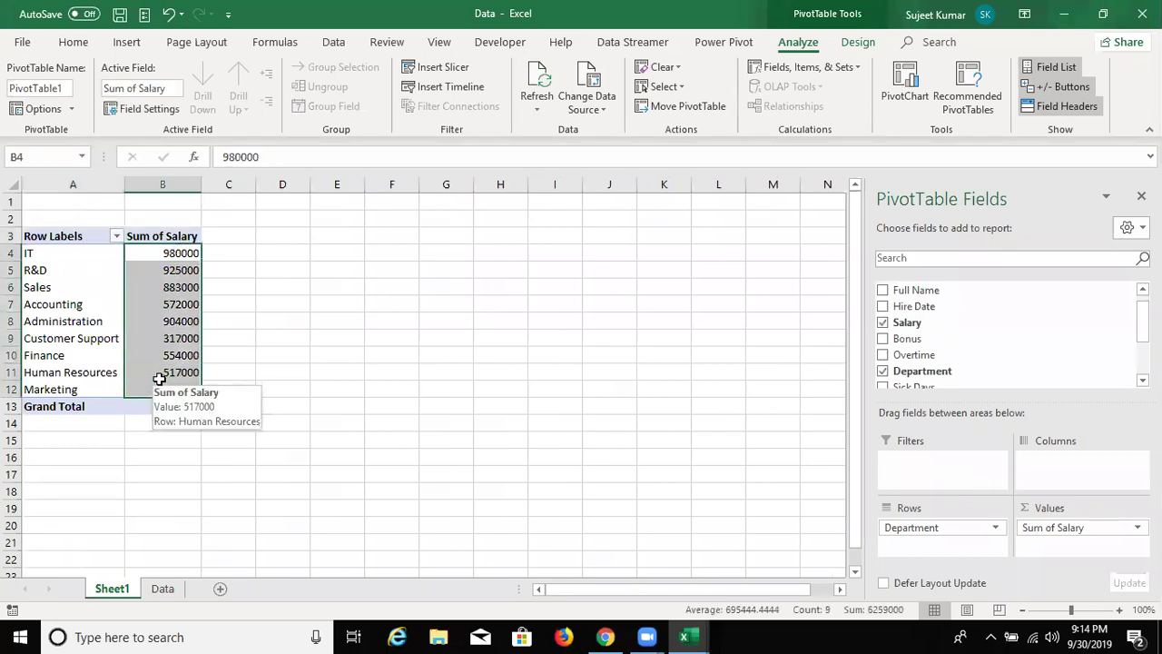
Clear the contents of row 101, the last record on the Data sheet.
left_click(165, 588)
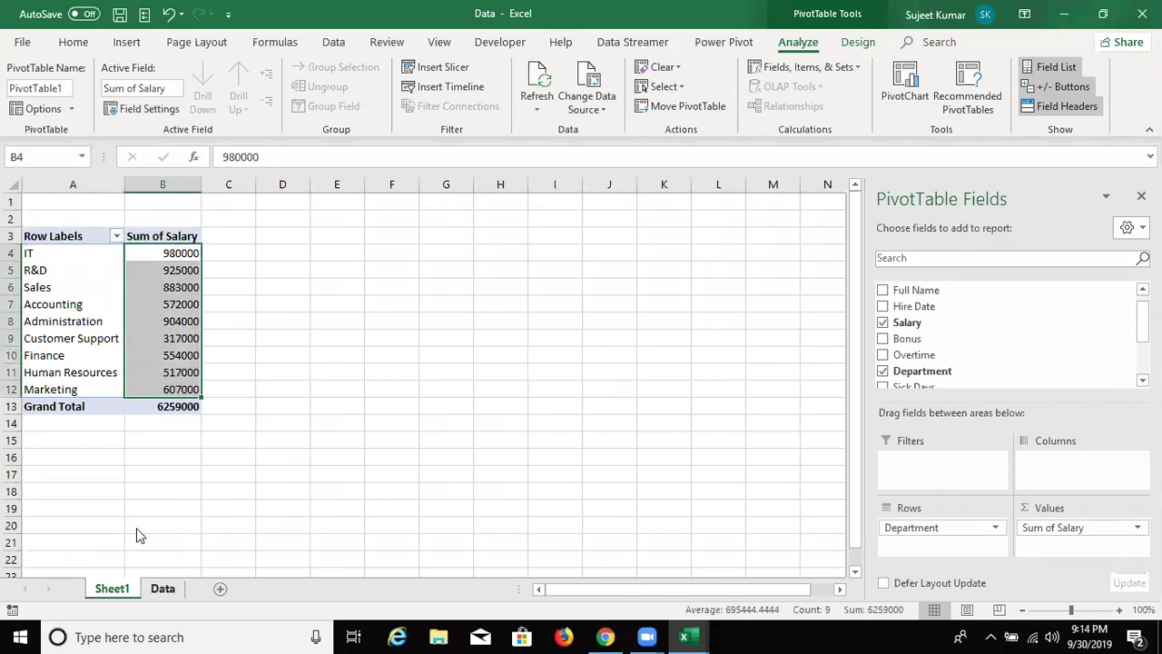
left_click(97, 454)
left_click(67, 457)
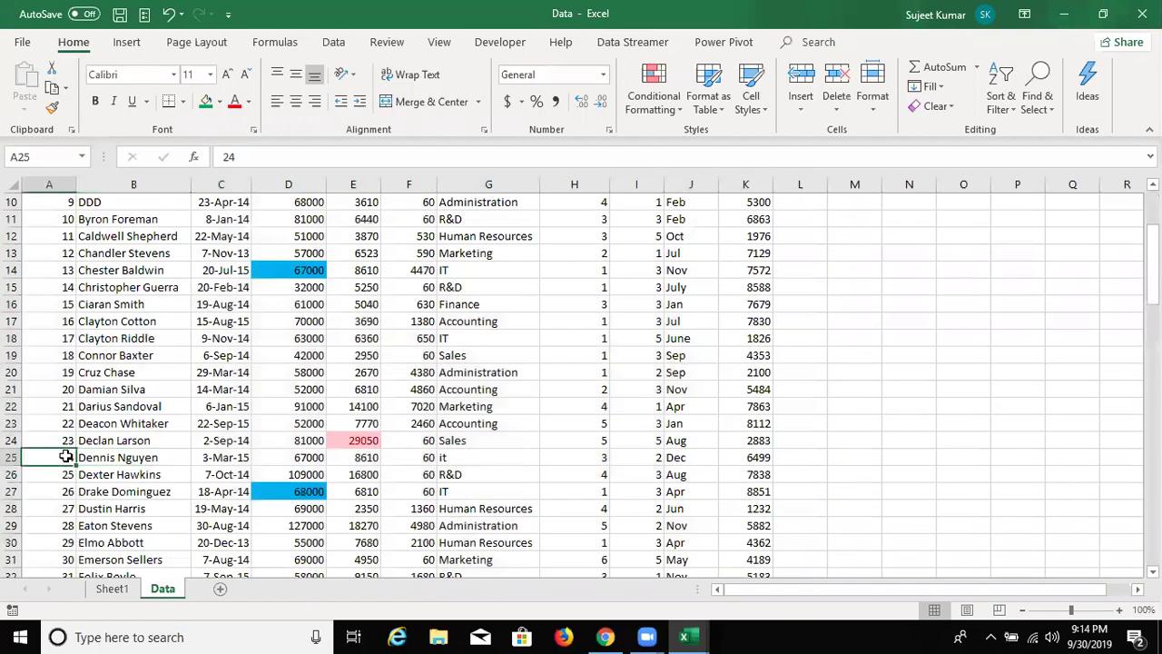
key("ctrl+Down")
key("Down")
scroll(62, 453, "down", 4)
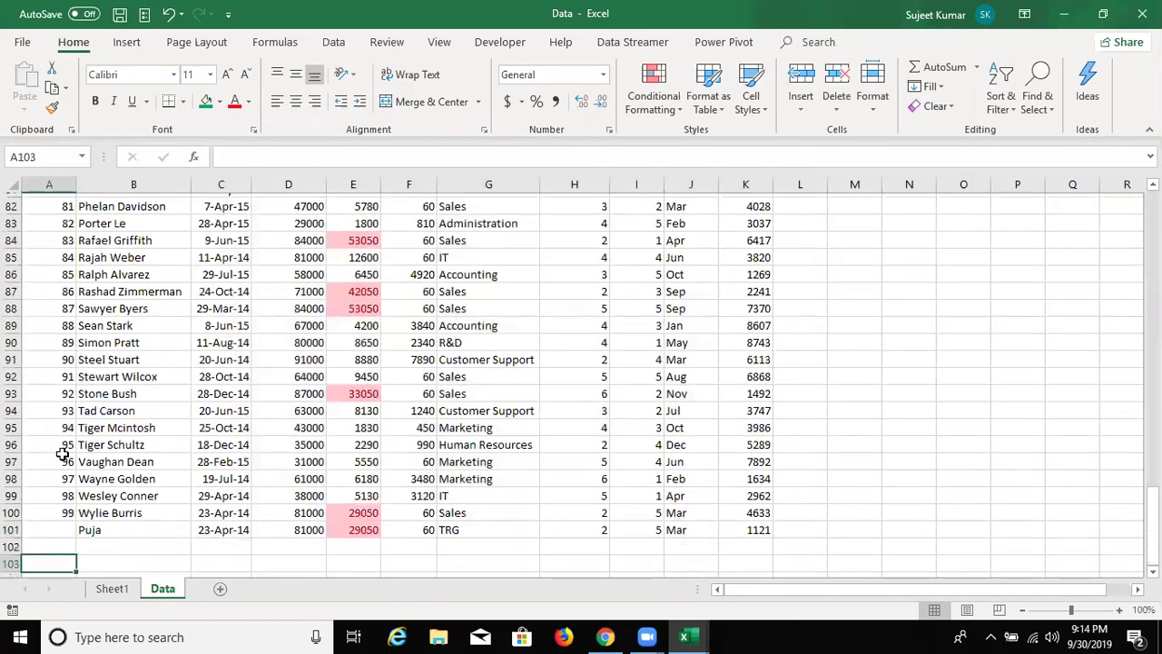
key("shift+space")
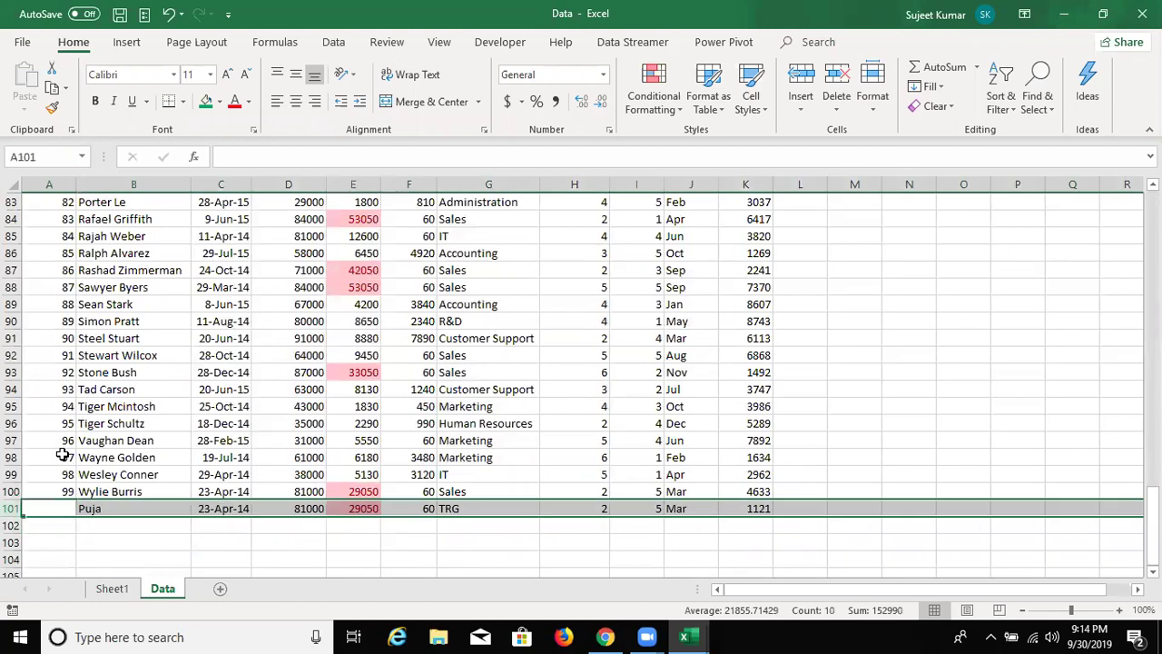
key("Delete")
Enter the department Bugget in cell G101, directly below the last record.
key("Right")
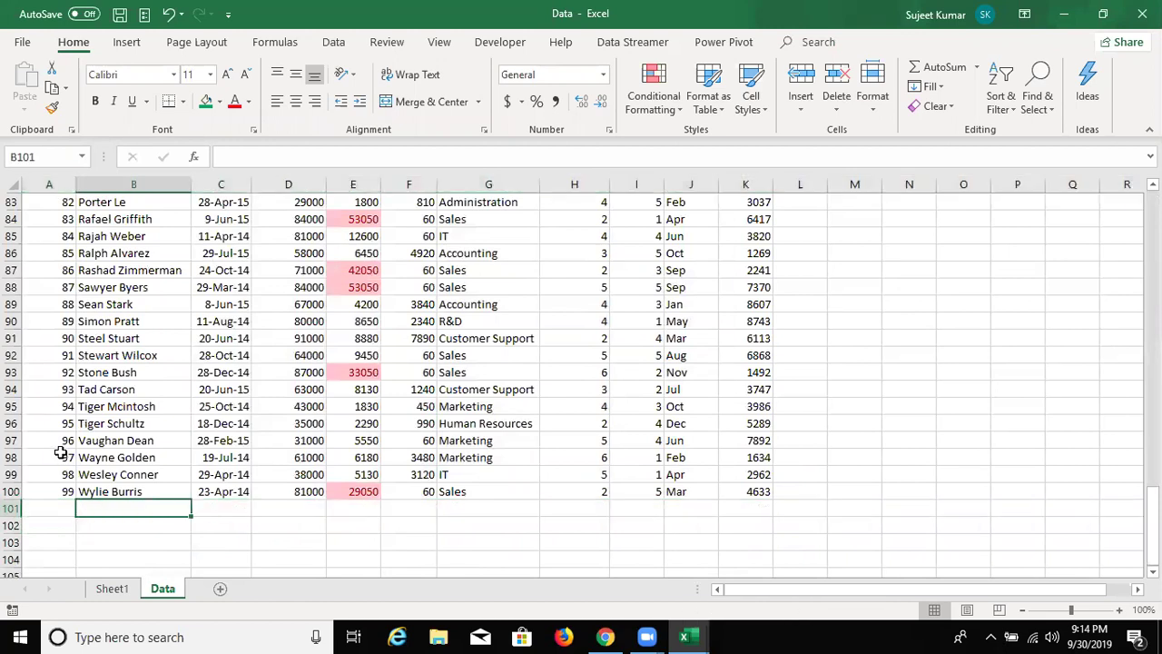
key("Right")
key("Right")
key("Right")
key("Right")
key("Right")
key("Right")
key("Left")
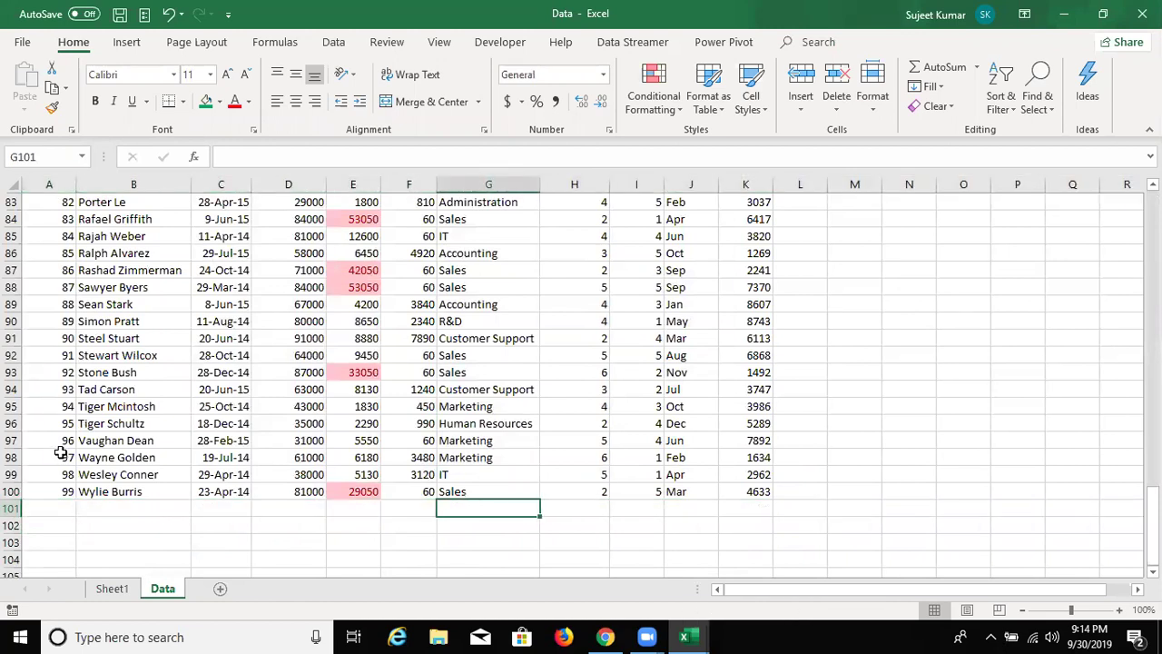
type("Bugget")
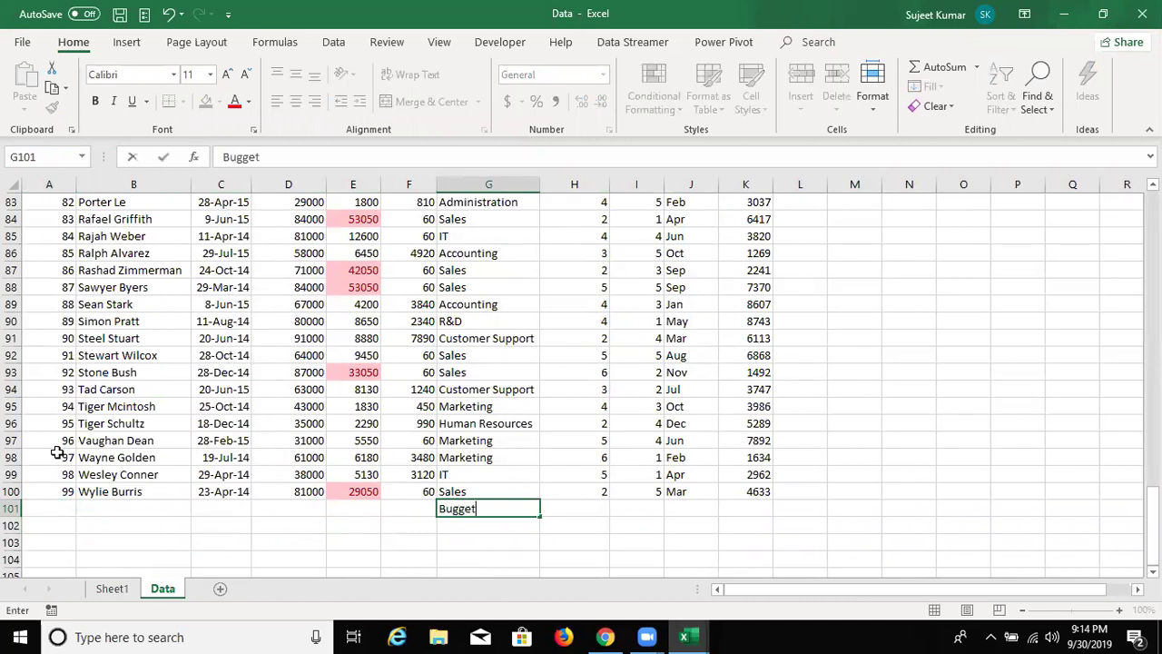
key("Return")
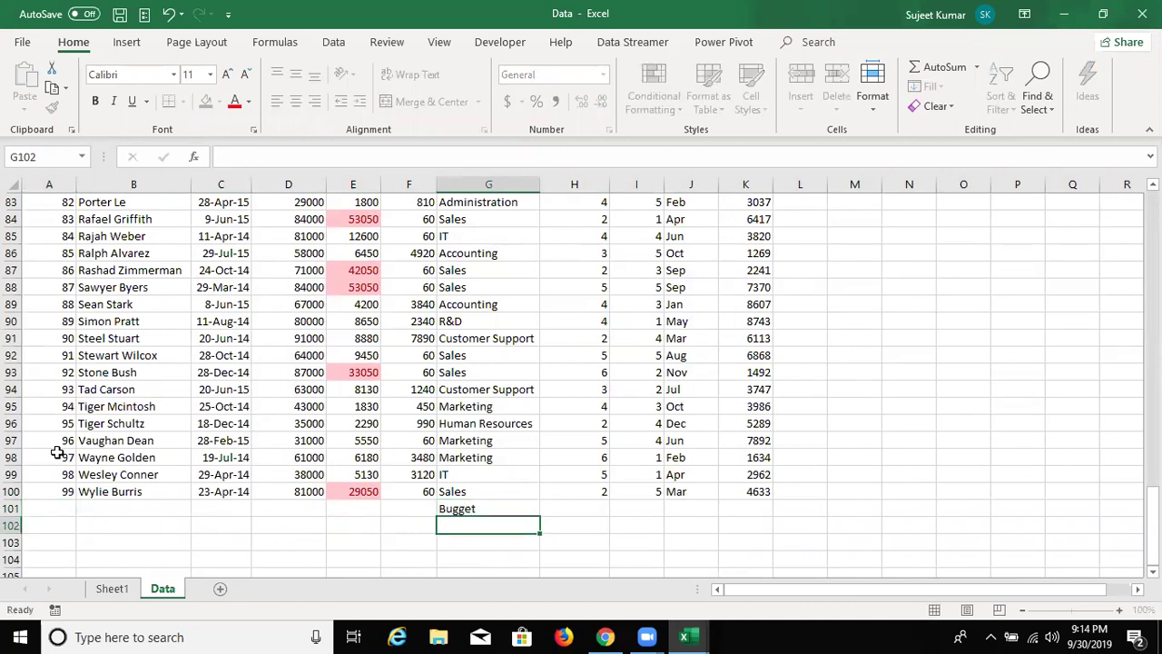
Enter a salary of 1500000 in cell D101 for the Bugget row.
key("Up")
key("Left")
key("Left")
key("Left")
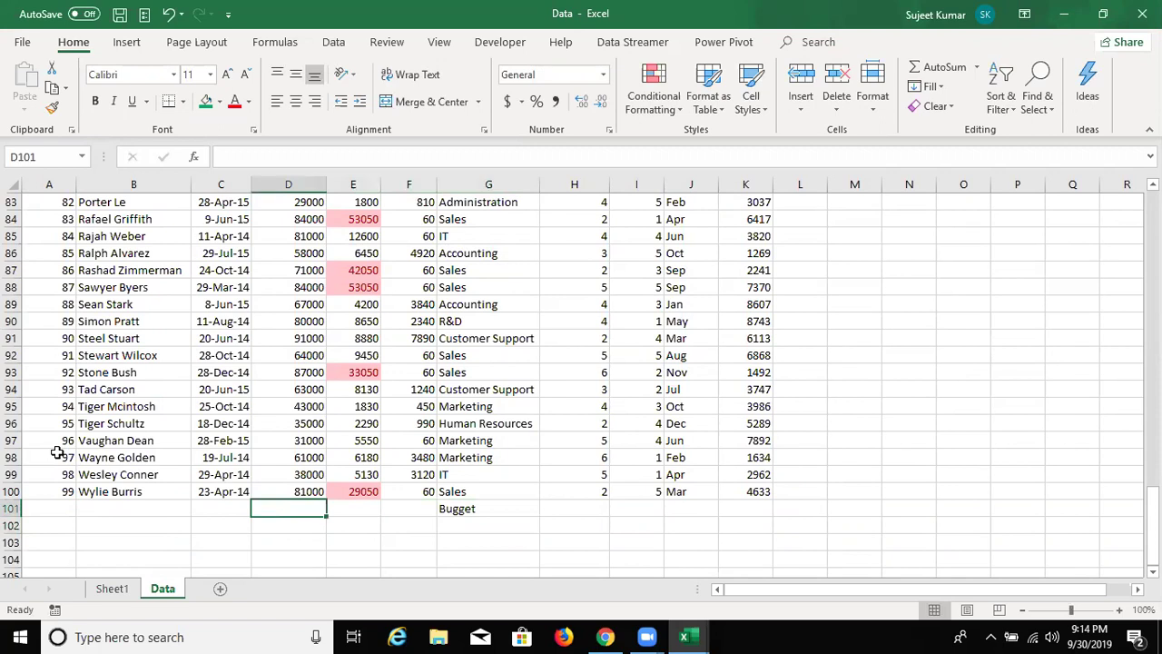
type("15")
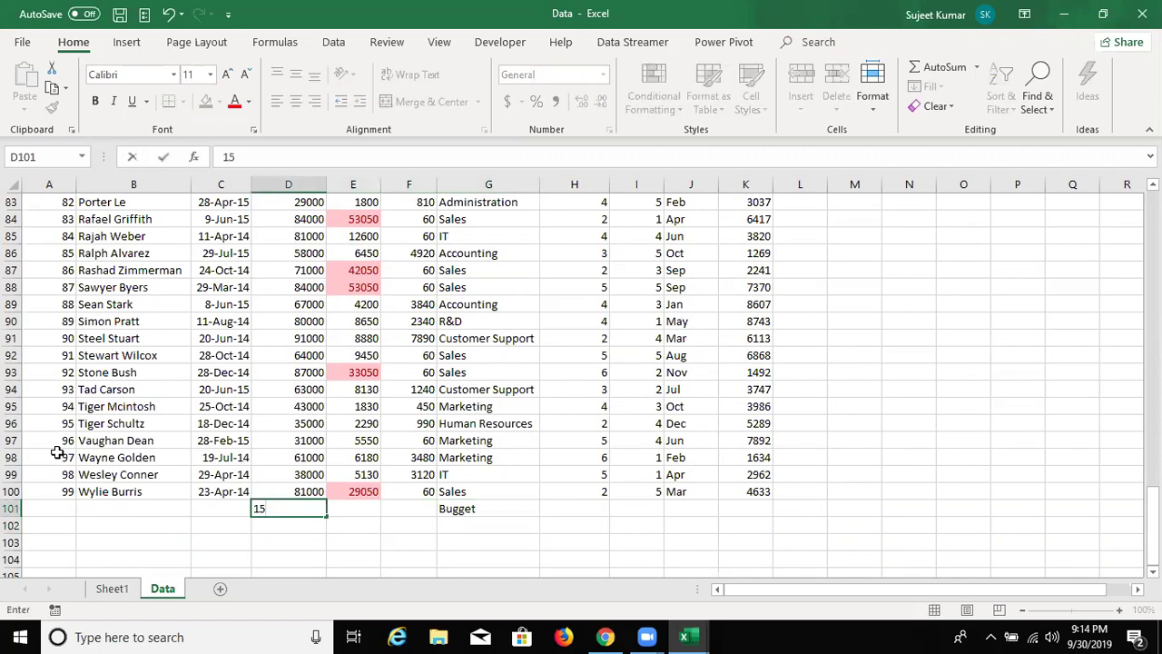
type("000")
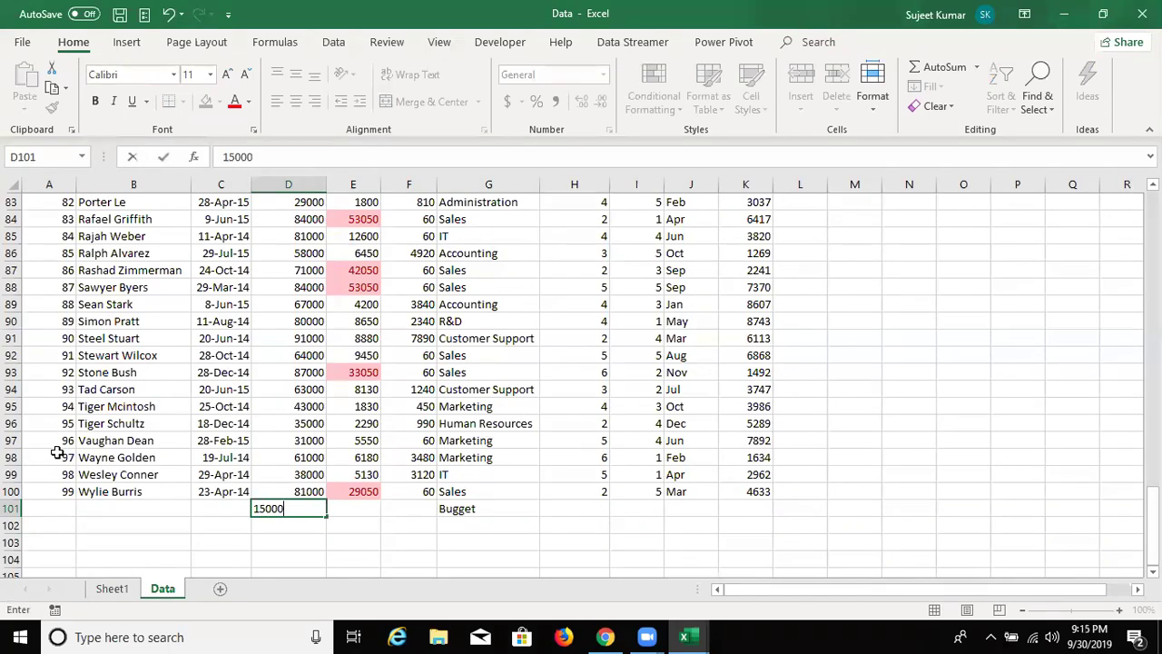
type("00")
key("ctrl+Return")
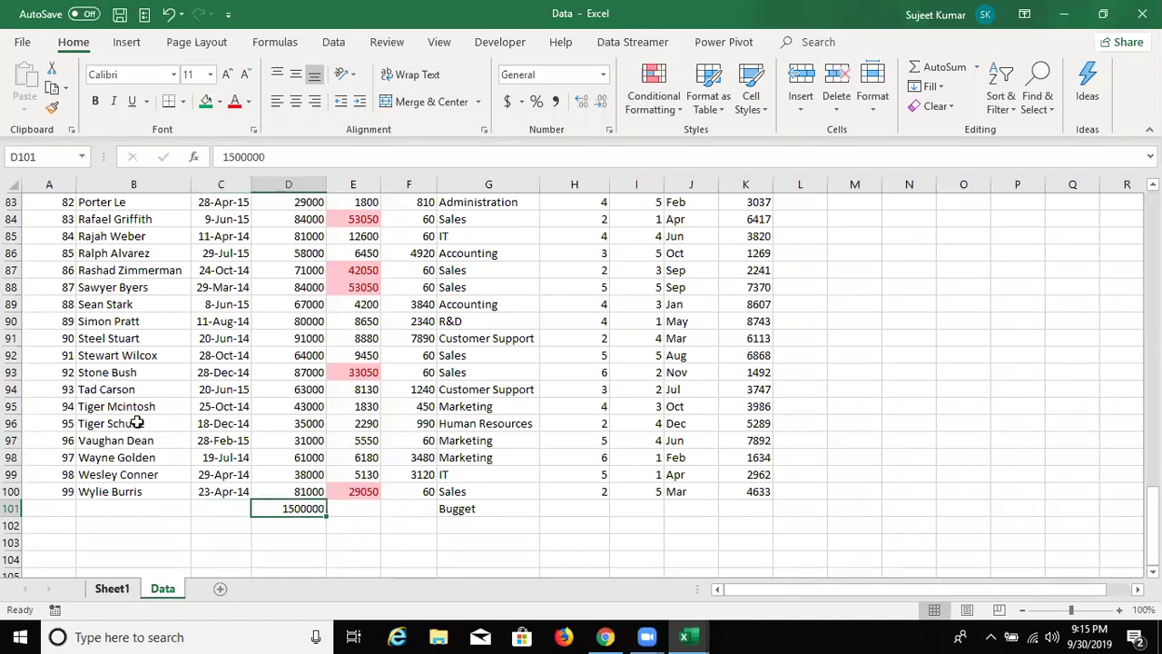
Return to Sheet1 and refresh the pivot table.
key("ctrl+Page_Up")
right_click(168, 359)
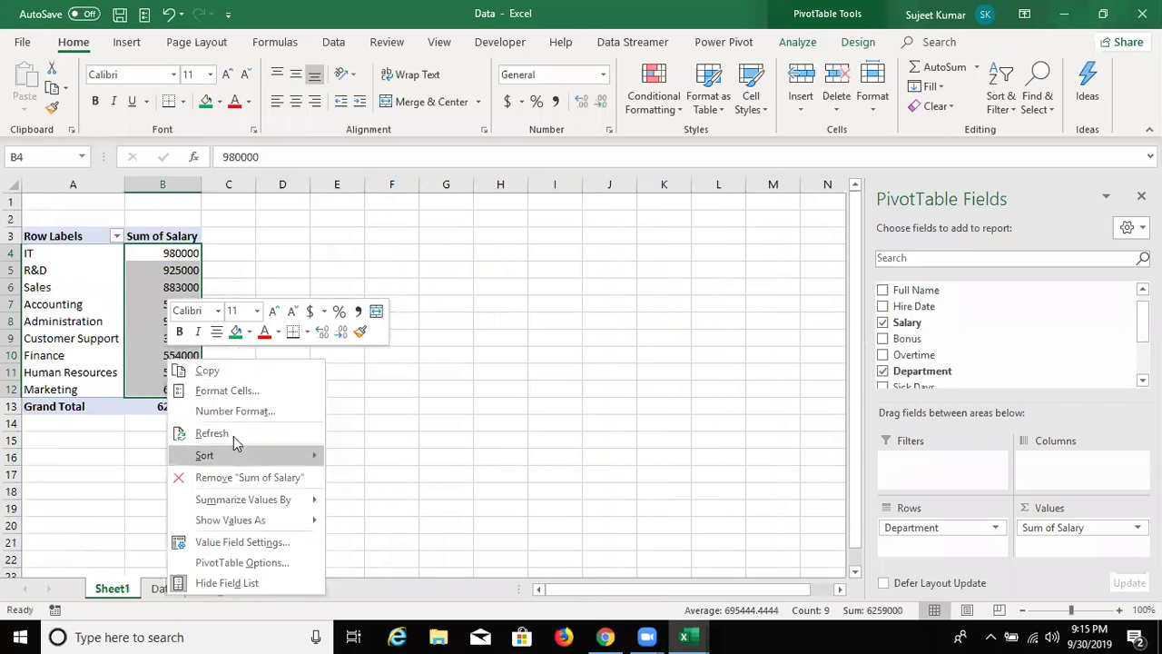
left_click(243, 436)
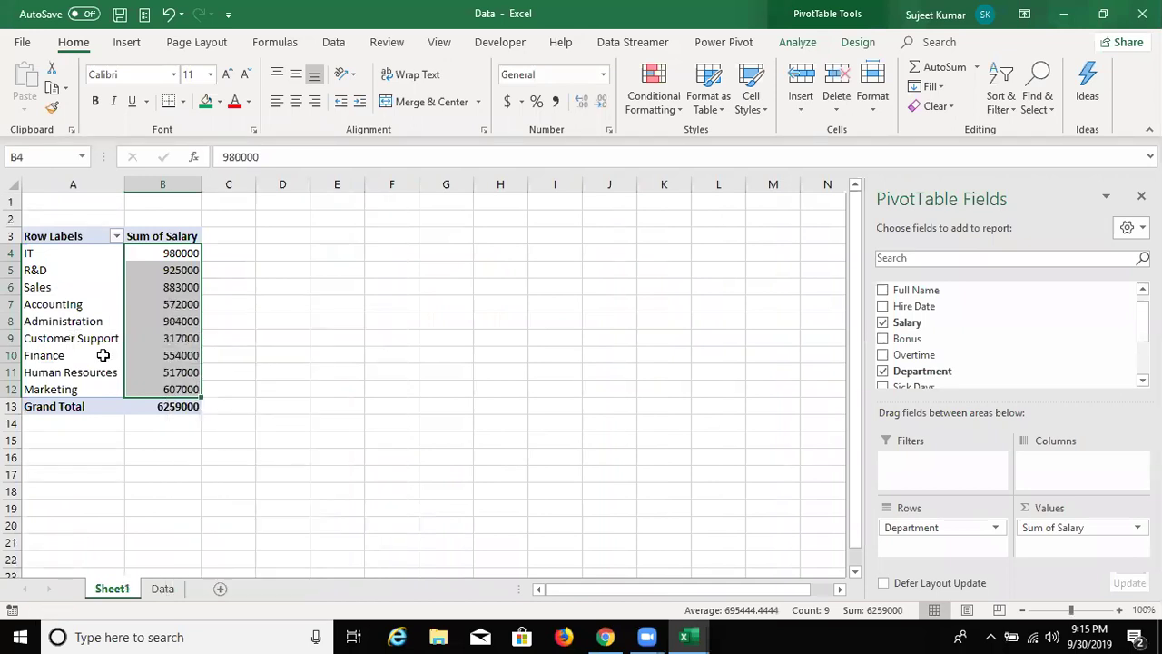
Compare the departments in the pivot table with the last rows of the Data sheet, including row 101.
left_click_drag(83, 285, 60, 371)
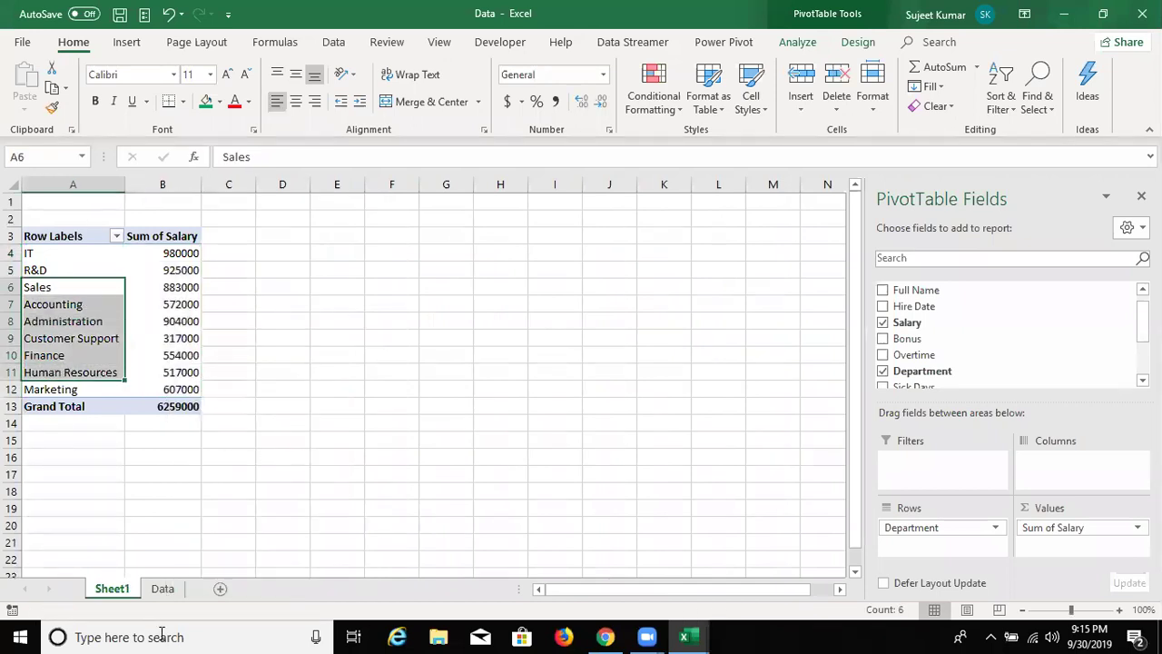
left_click(163, 588)
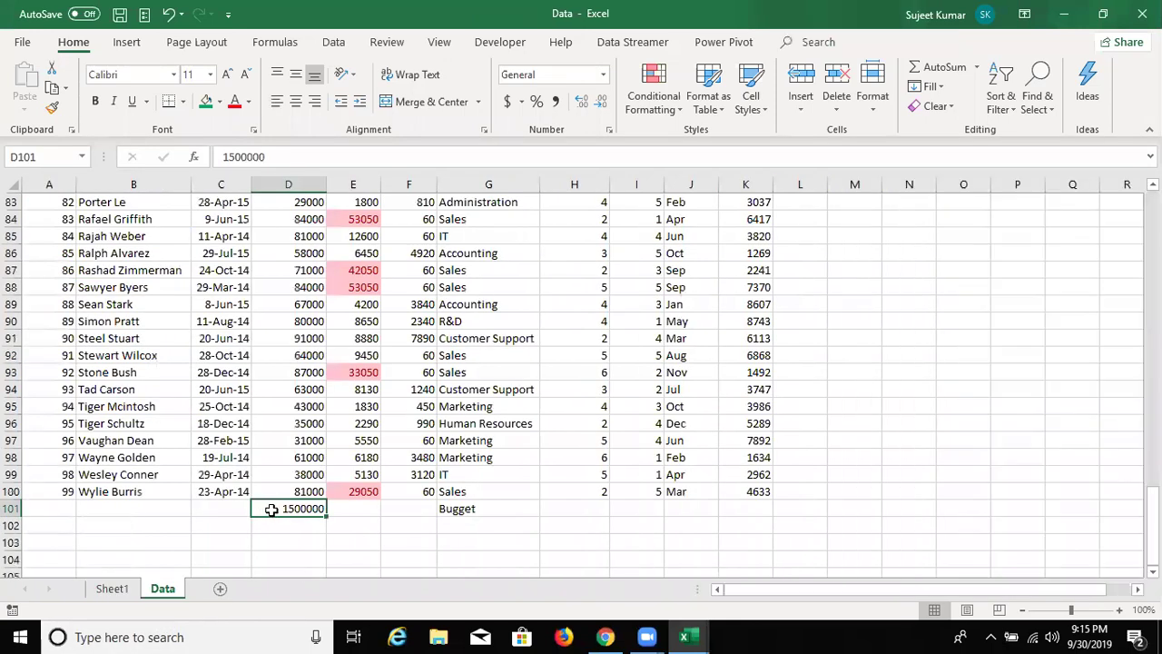
left_click(46, 490)
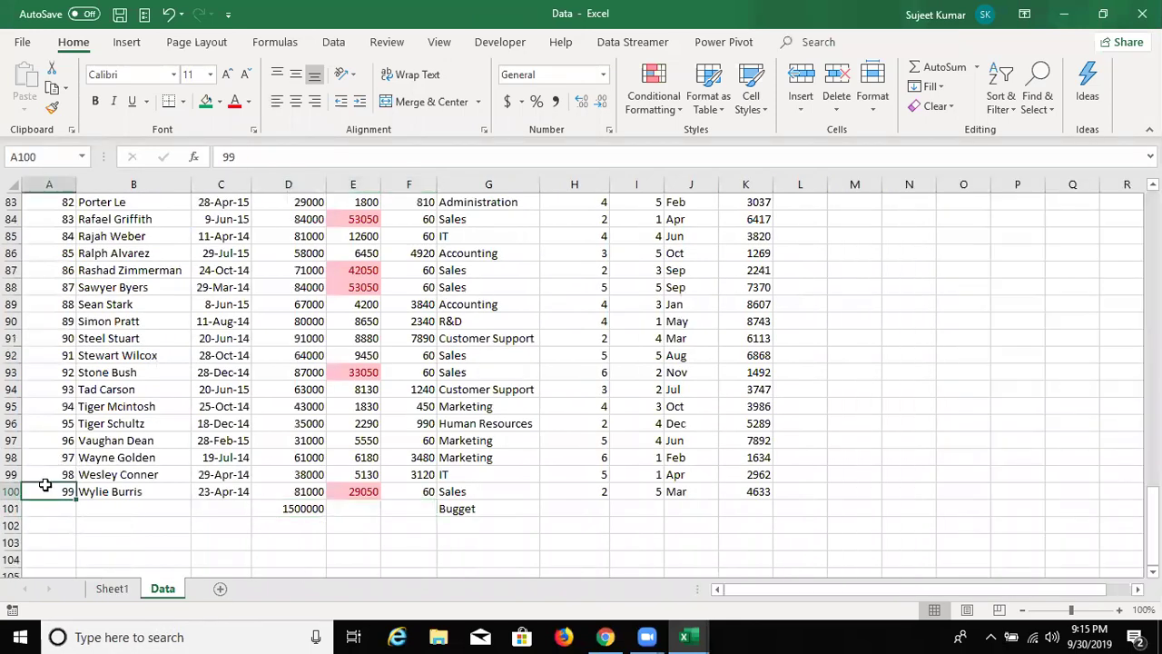
left_click(108, 588)
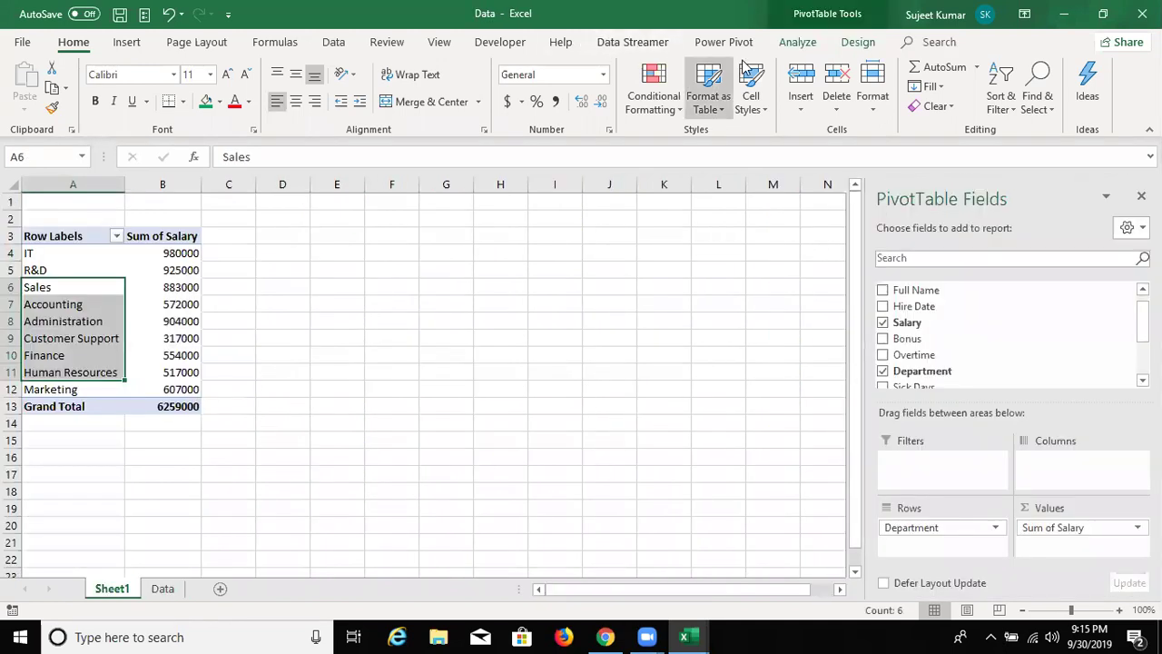
left_click(490, 41)
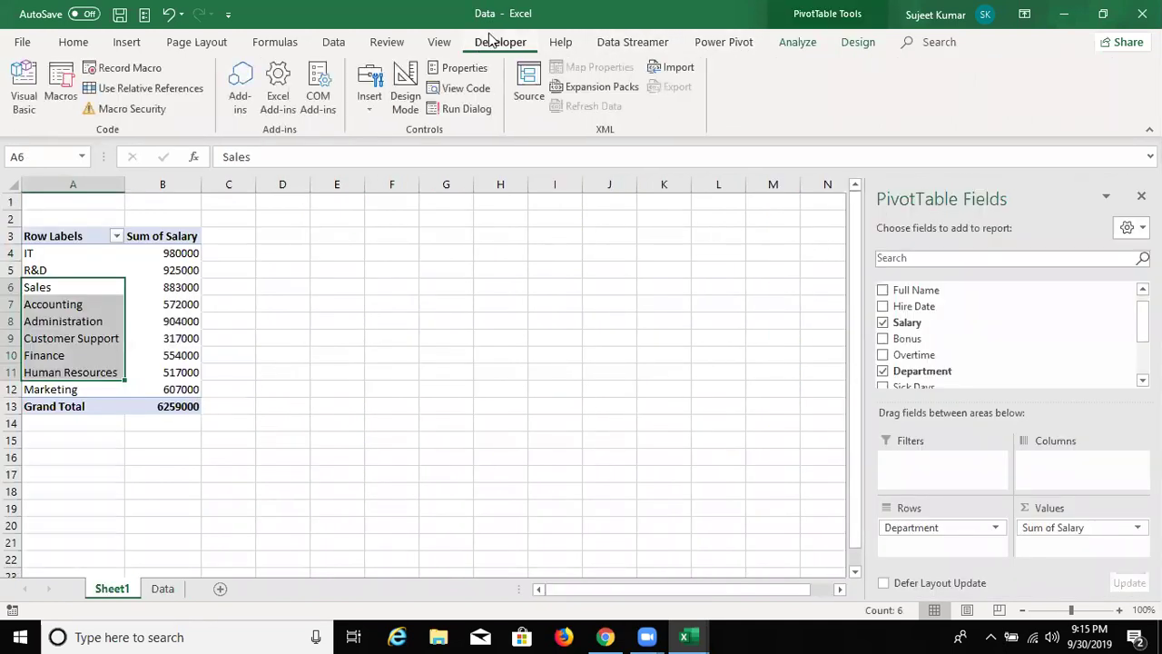
left_click(805, 46)
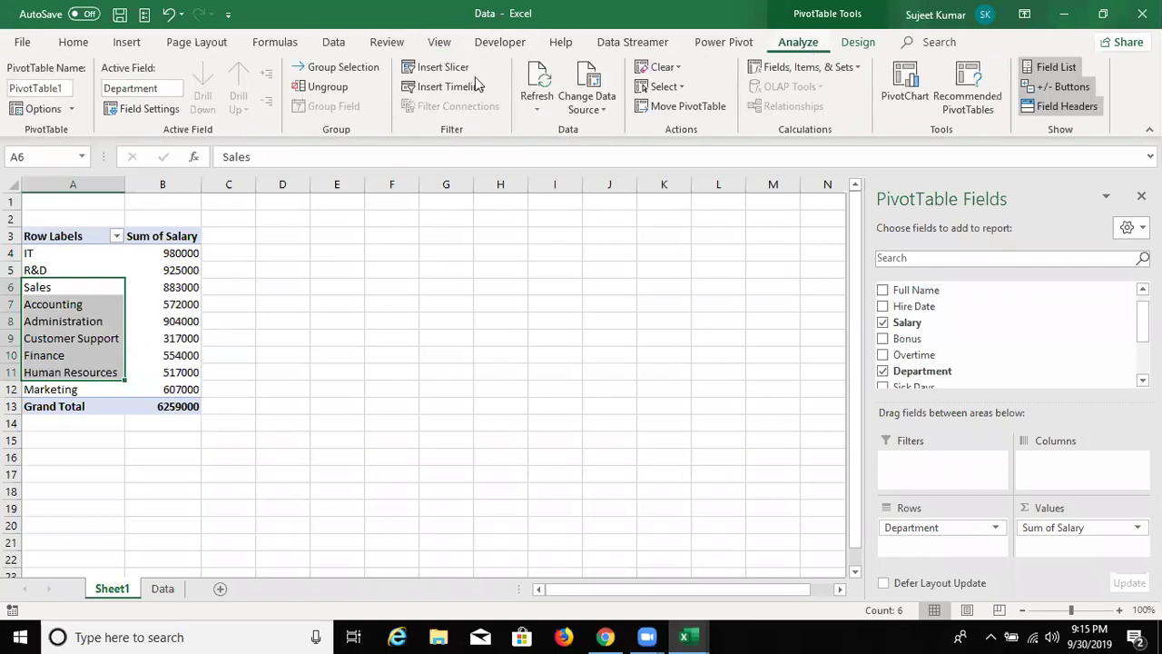
left_click(582, 110)
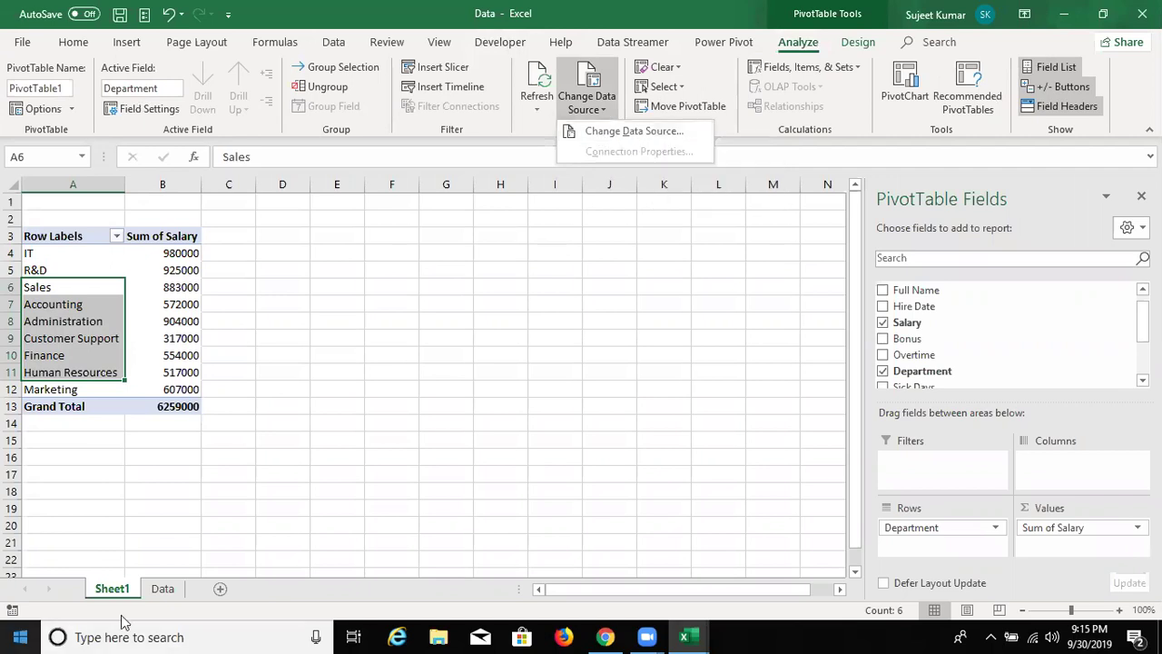
key("Escape")
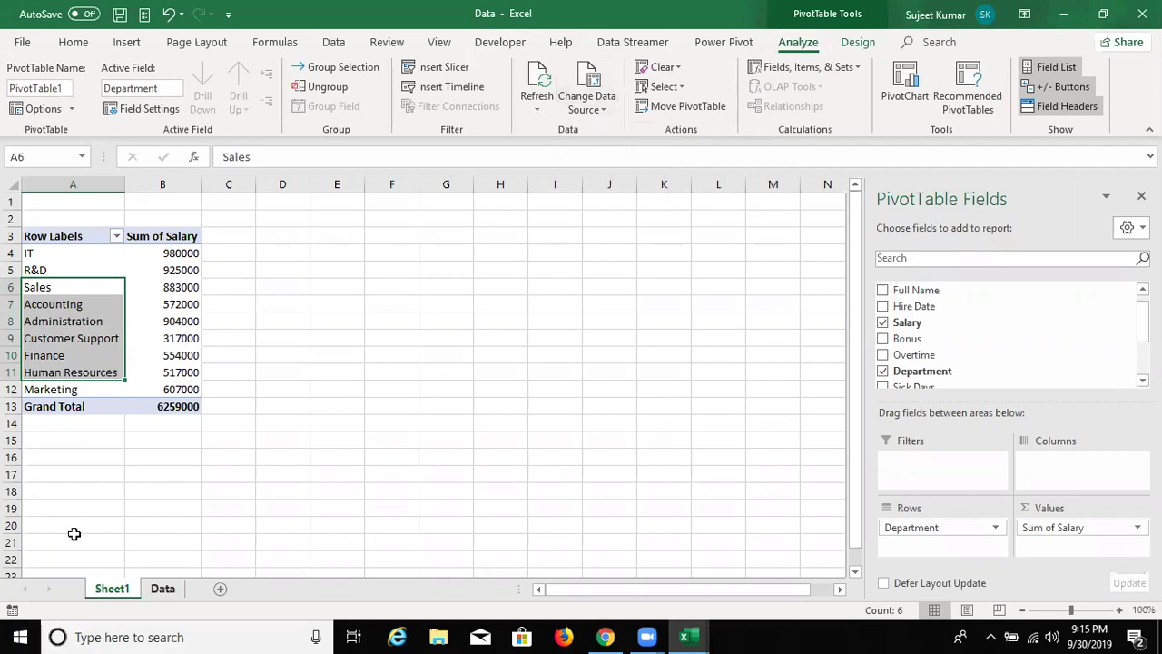
Check the last rows of the Data sheet, down to the Bugget row, against the salary totals of the pivot table on Sheet1.
left_click(162, 589)
left_click_drag(72, 508, 67, 556)
left_click_drag(357, 458, 357, 255)
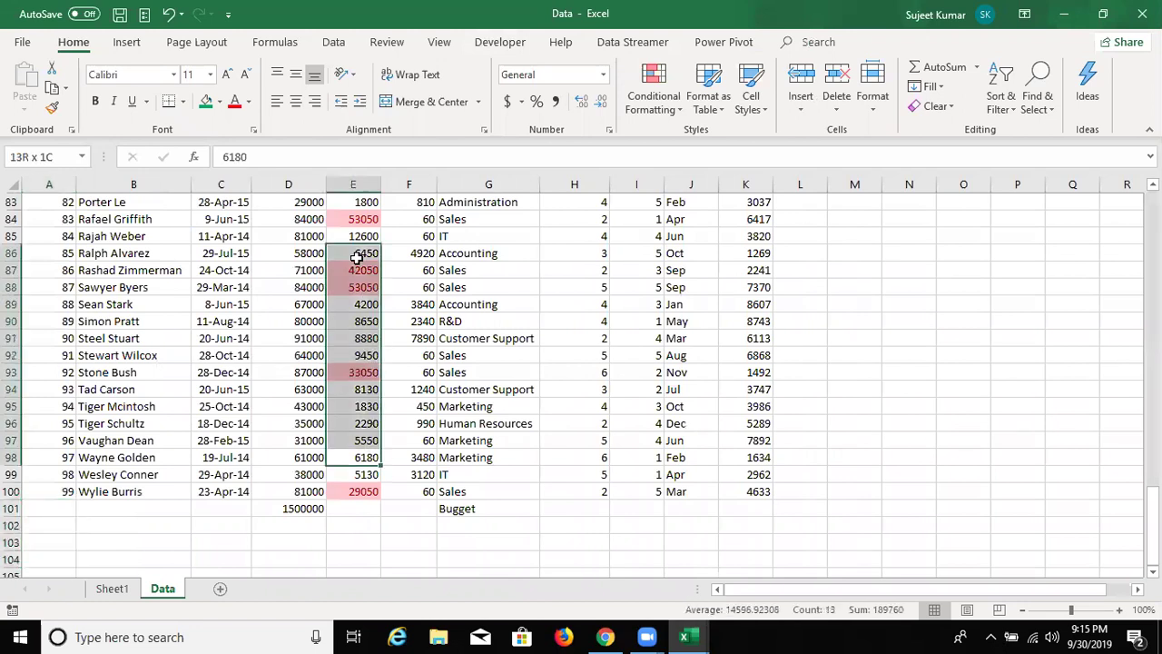
left_click(111, 589)
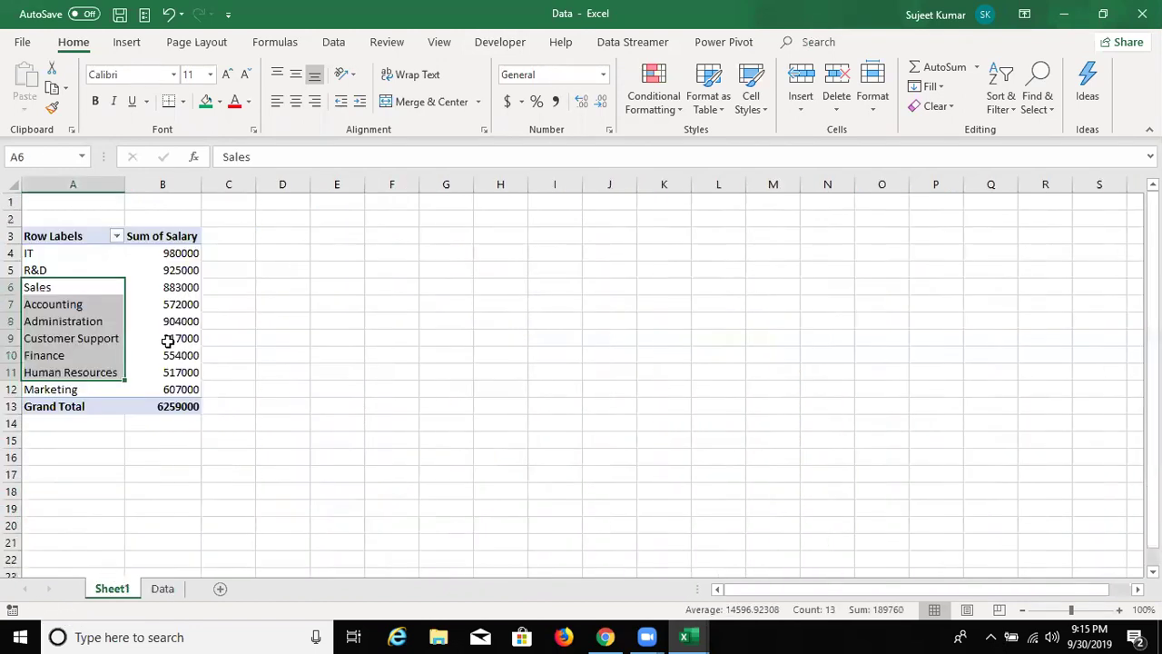
left_click(172, 321)
right_click(177, 317)
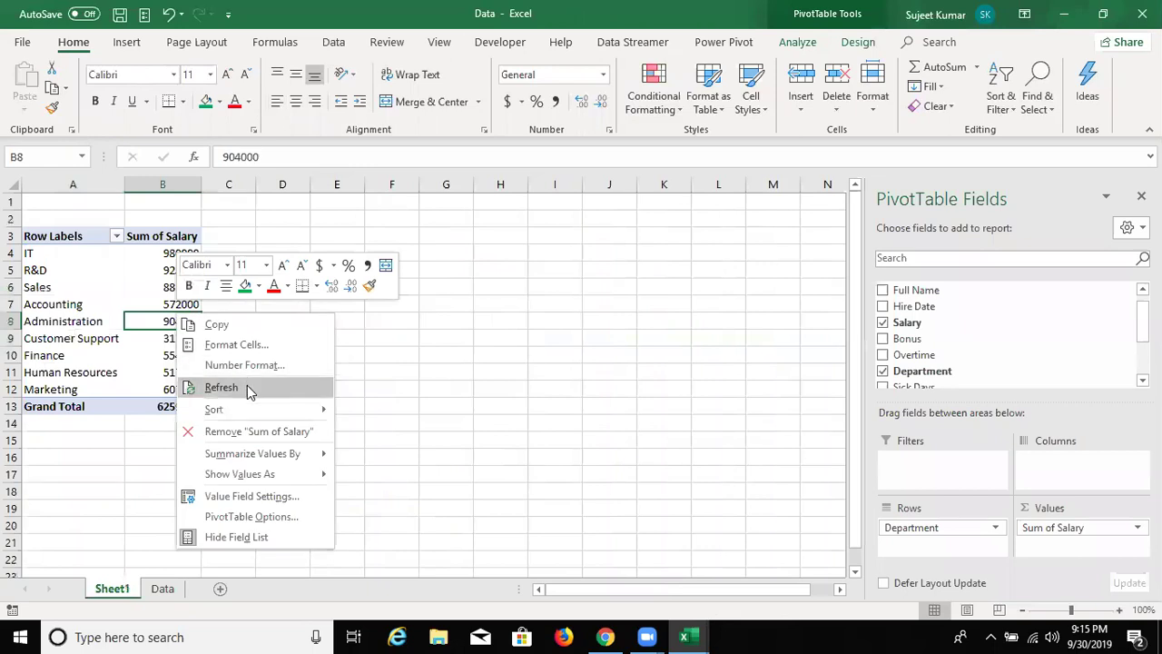
left_click(160, 590)
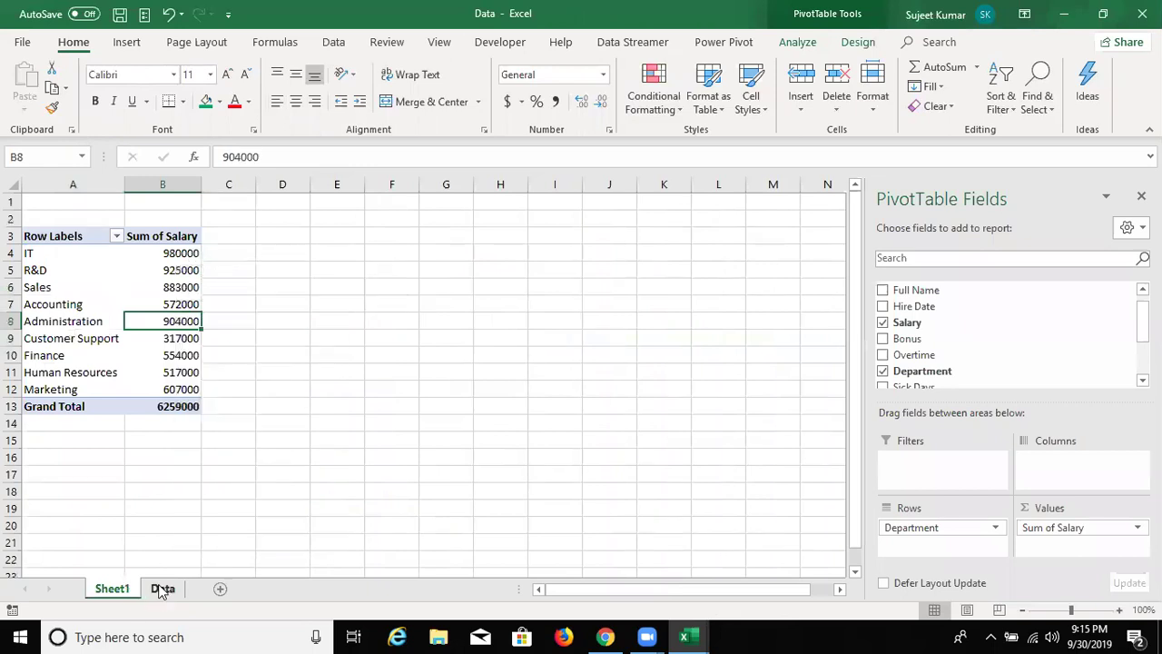
left_click(163, 588)
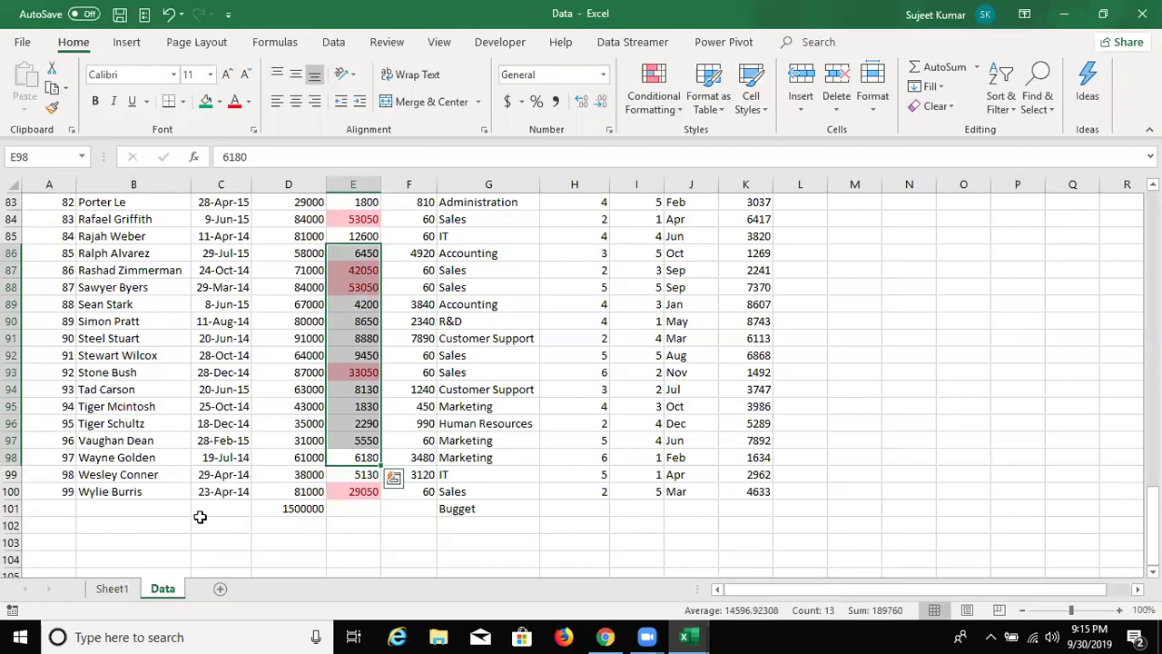
Change the data source of the pivot table on Sheet1 to the range Data!$A$1:$K$101 so it covers the Bugget row.
left_click(112, 589)
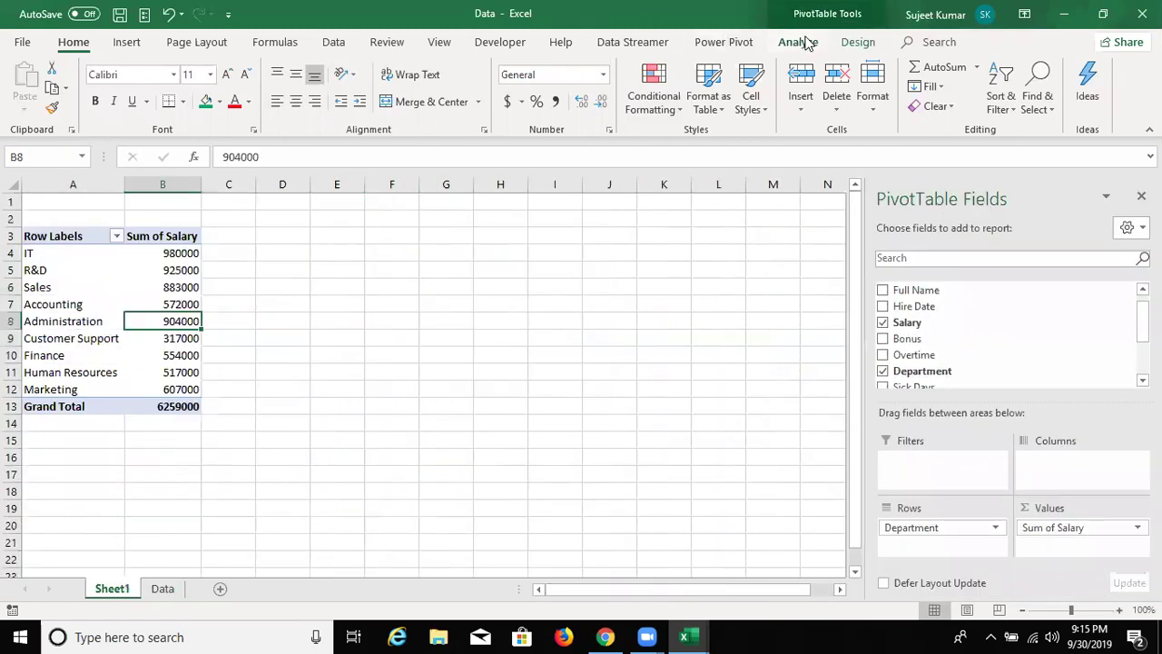
left_click(807, 43)
left_click(583, 111)
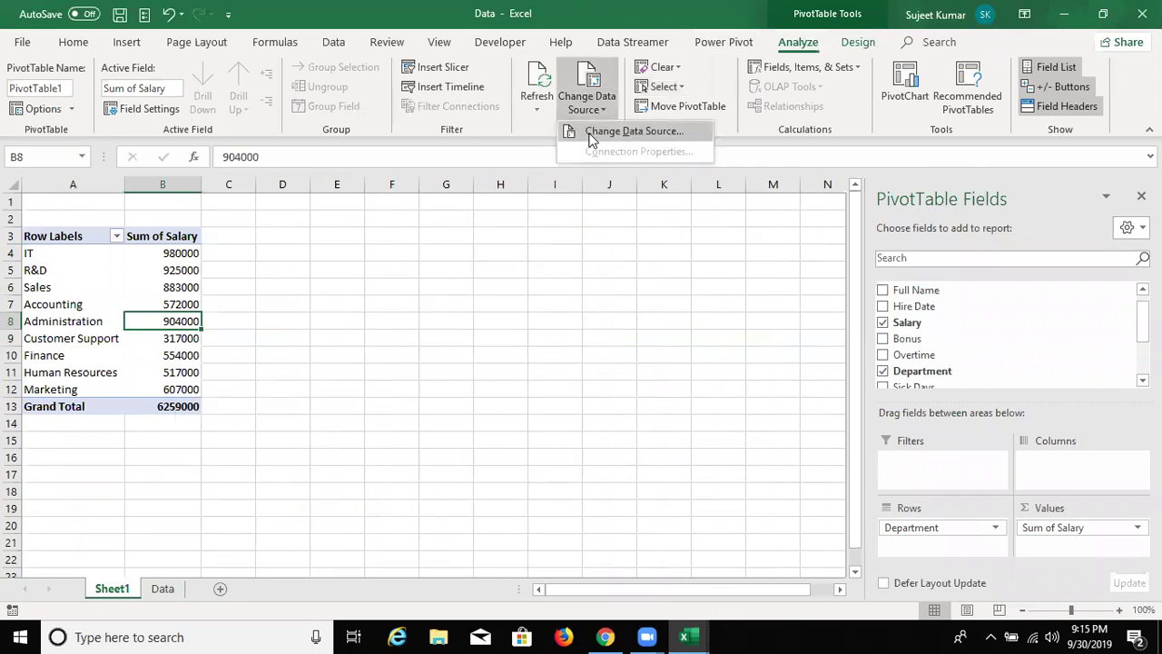
left_click(632, 131)
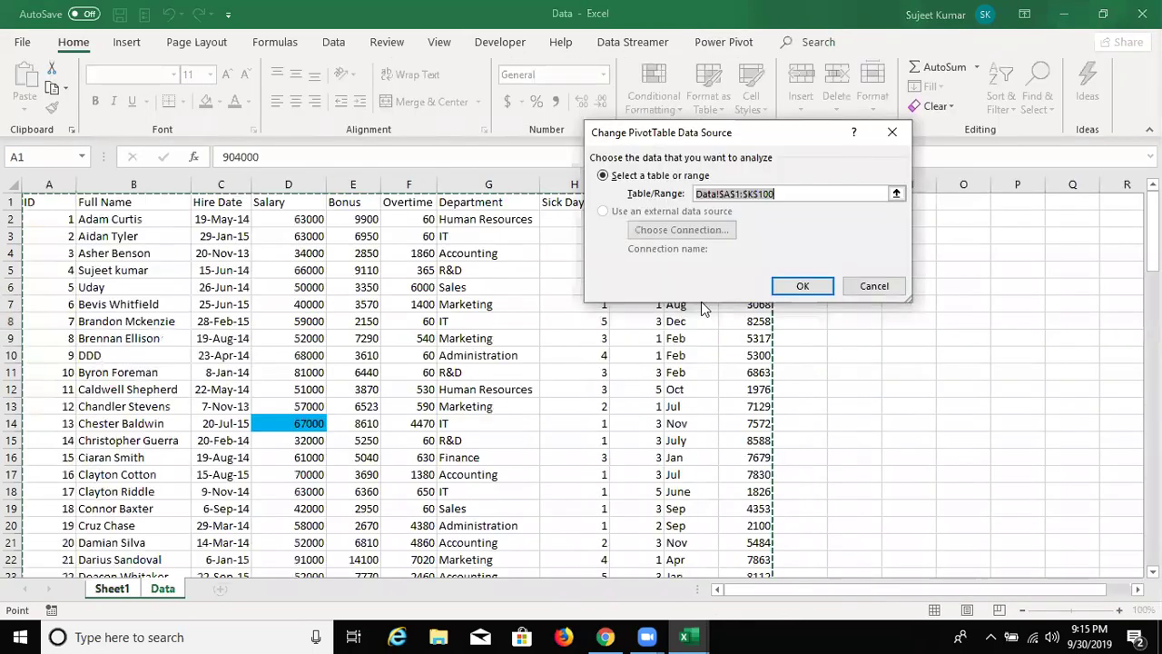
left_click(51, 207)
key("ctrl+shift+Right")
key("ctrl+shift+Down")
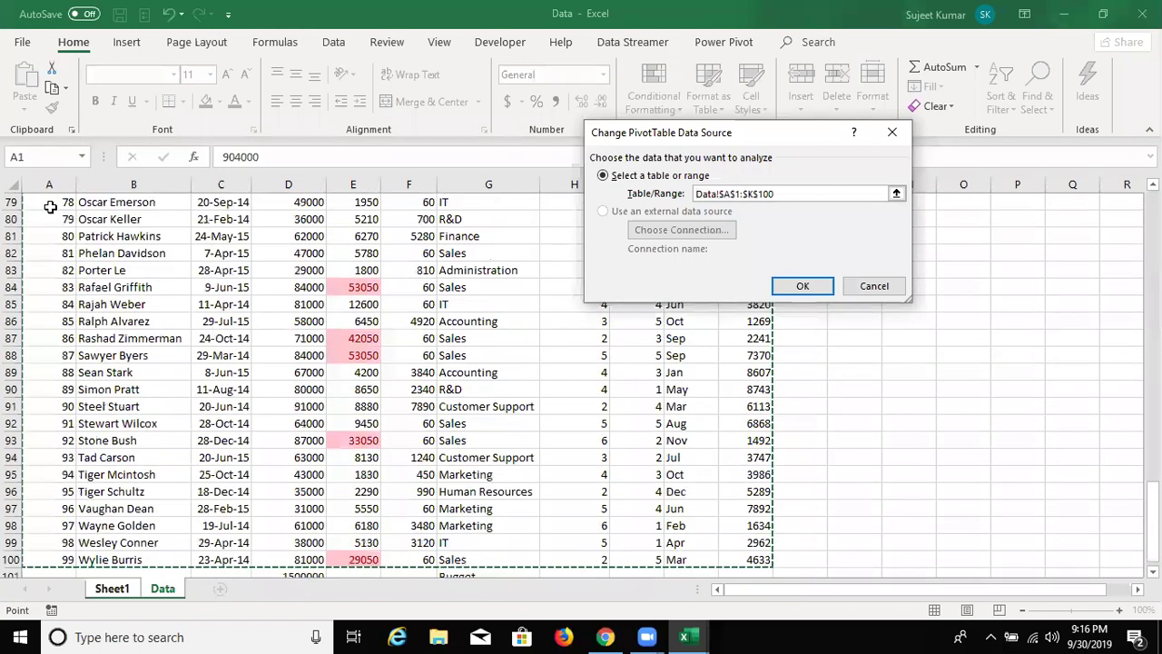
key("shift+Down")
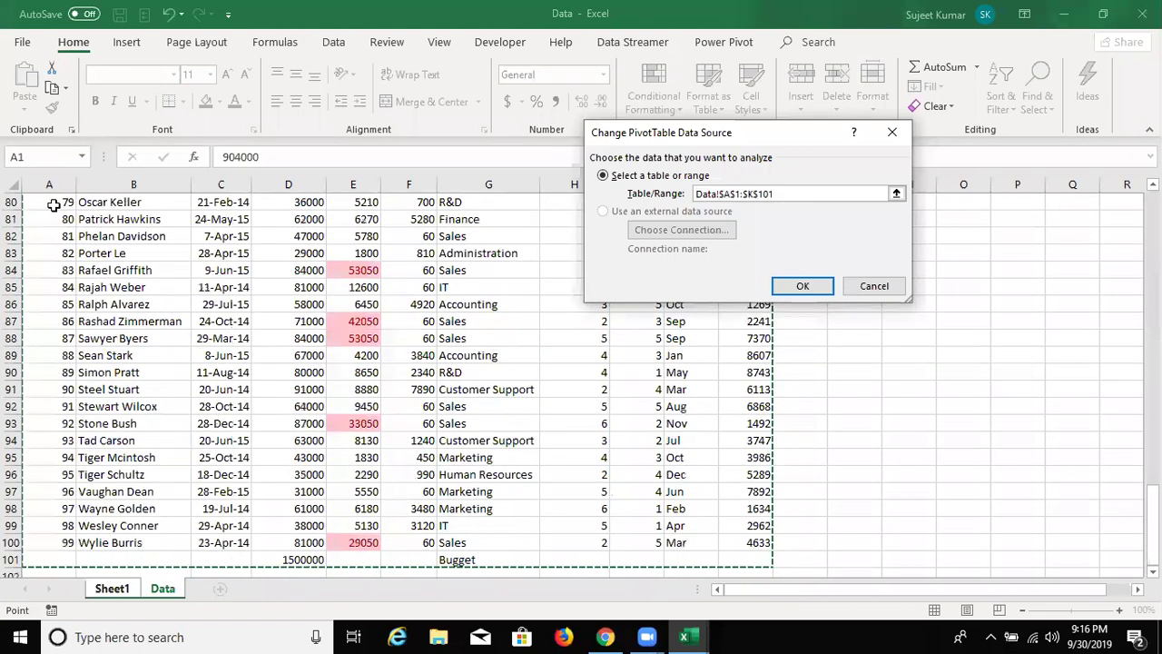
left_click(803, 285)
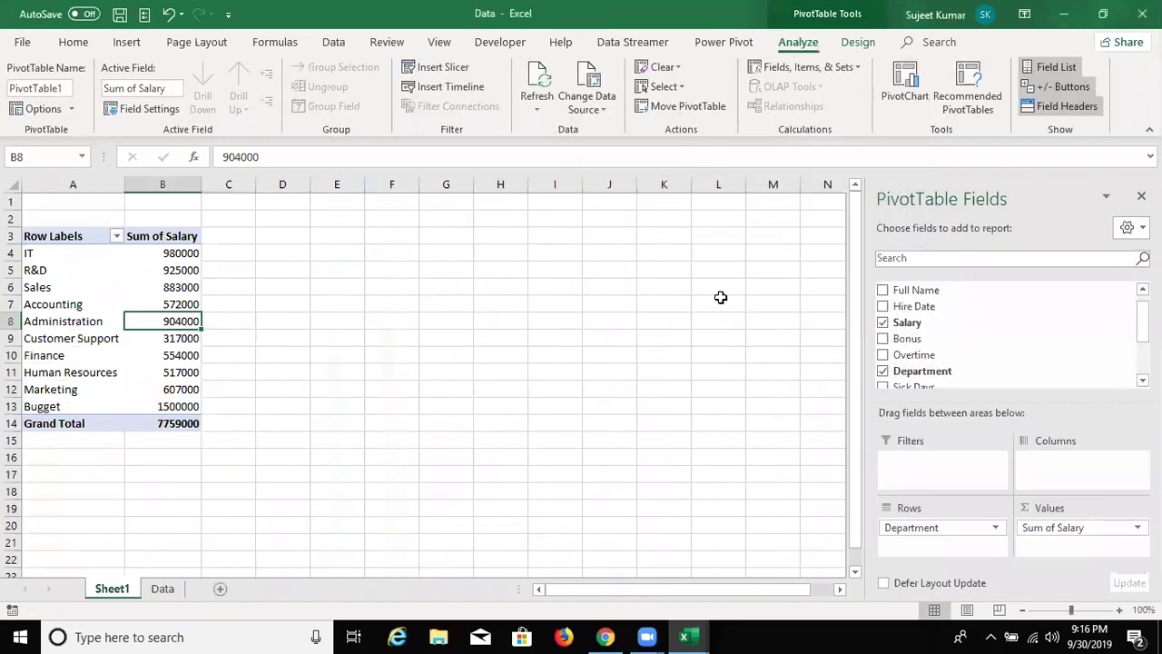
Compare the Bugget total with the other departments' totals and add Salary to the pivot table's values a second time.
left_click(54, 409)
left_click(164, 408)
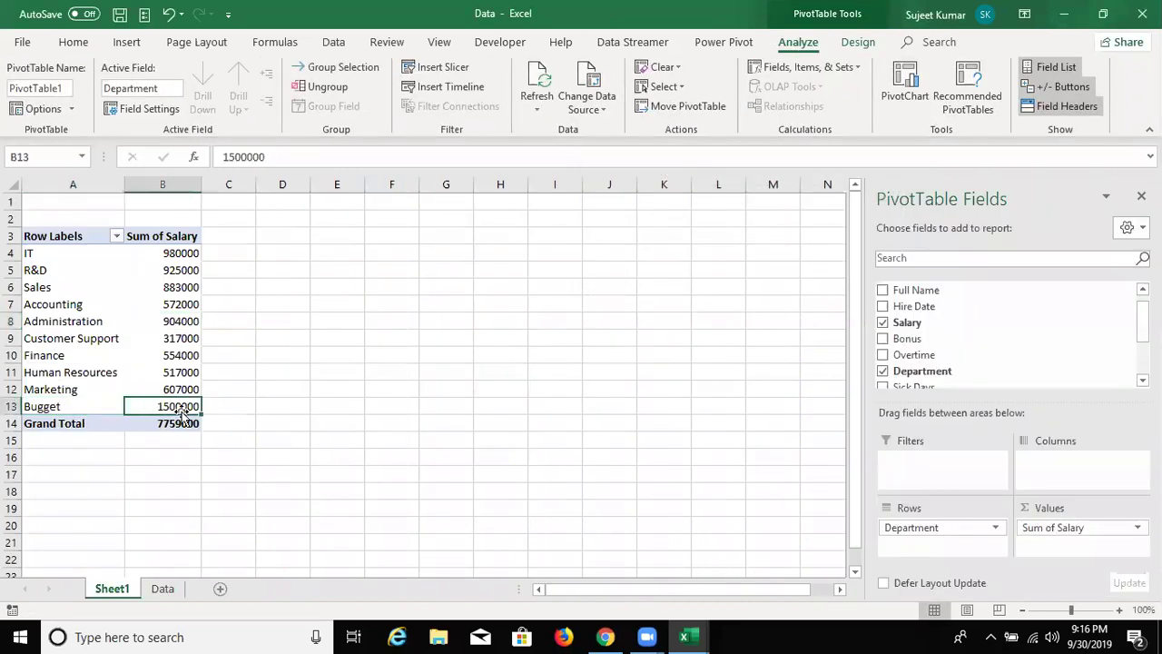
left_click_drag(173, 389, 182, 254)
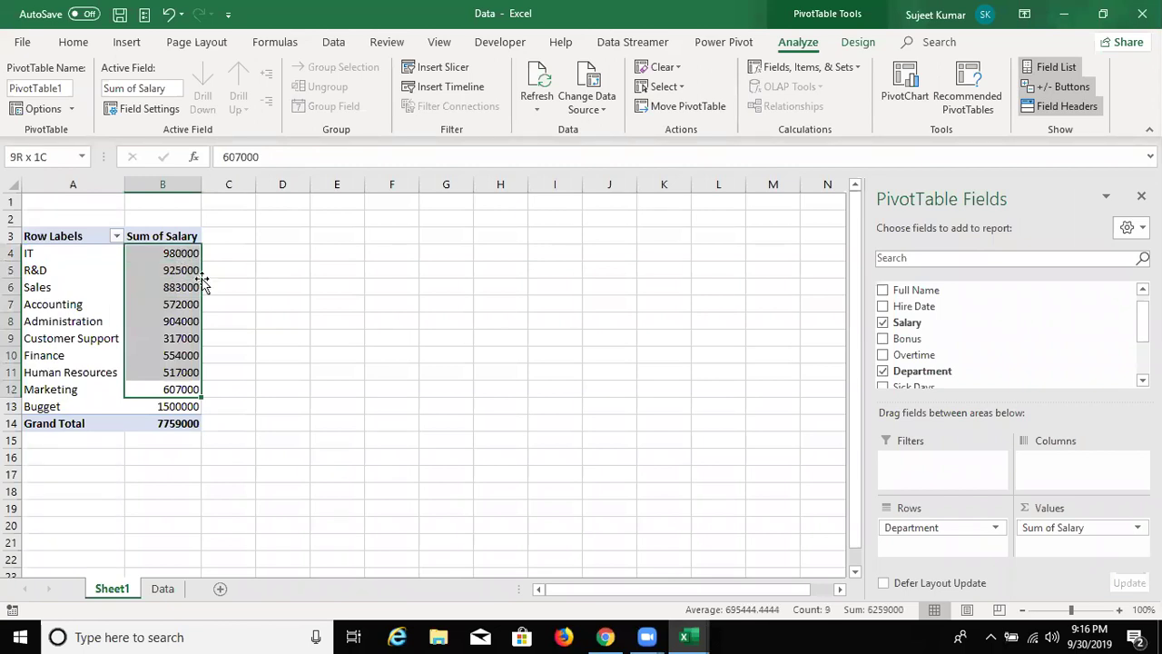
left_click_drag(908, 323, 1078, 542)
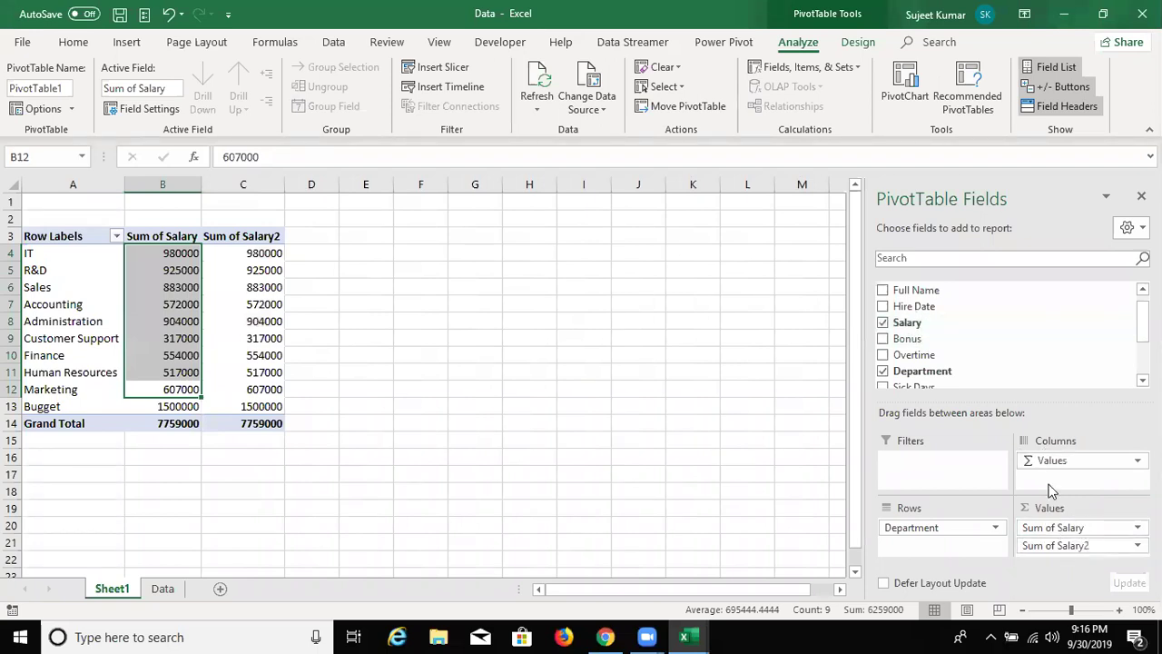
left_click(195, 404)
left_click(260, 406)
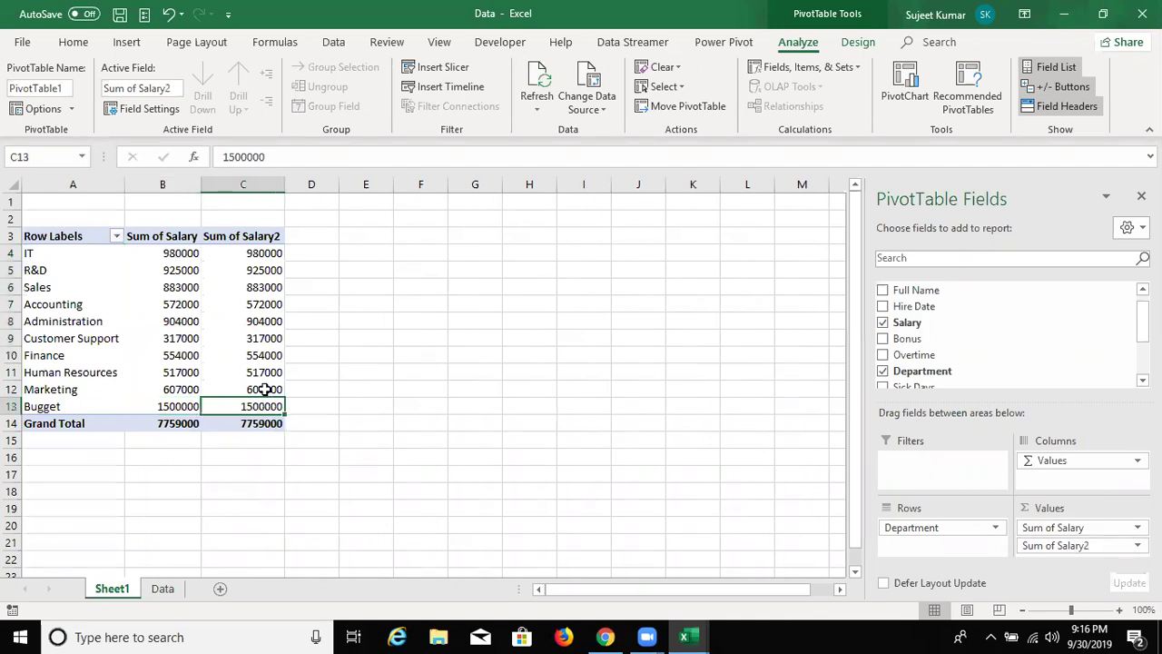
left_click_drag(263, 387, 259, 255)
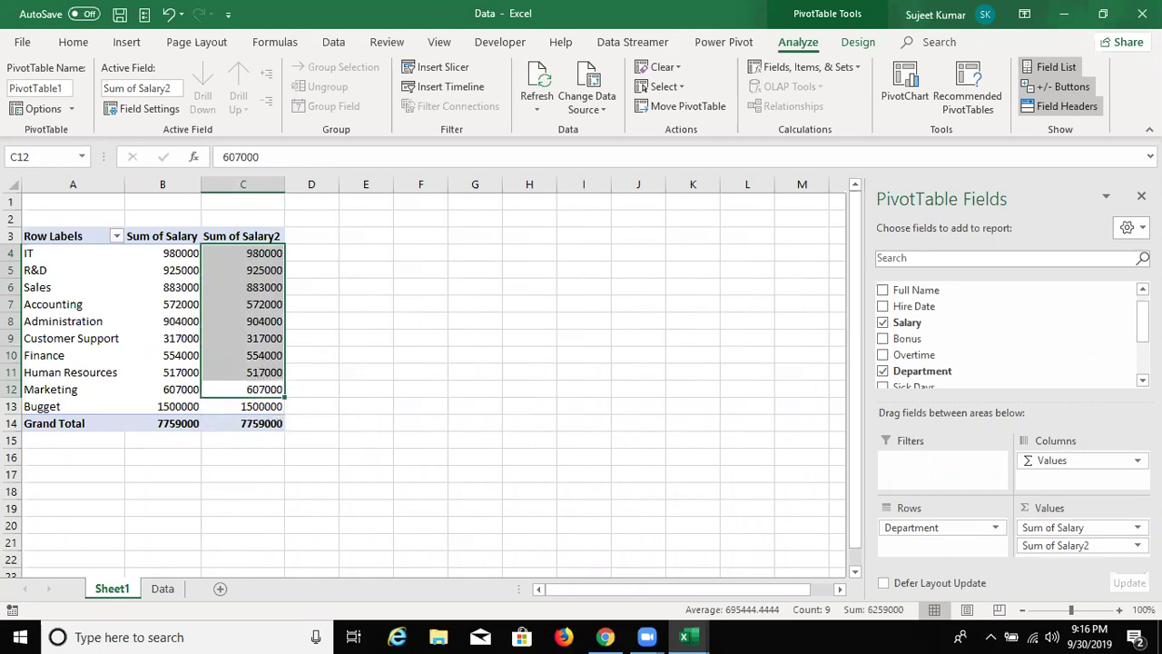
Show the Sum of Salary2 values as % Of, with Department as base field and Bugget as base item.
left_click(1080, 544)
left_click(1126, 529)
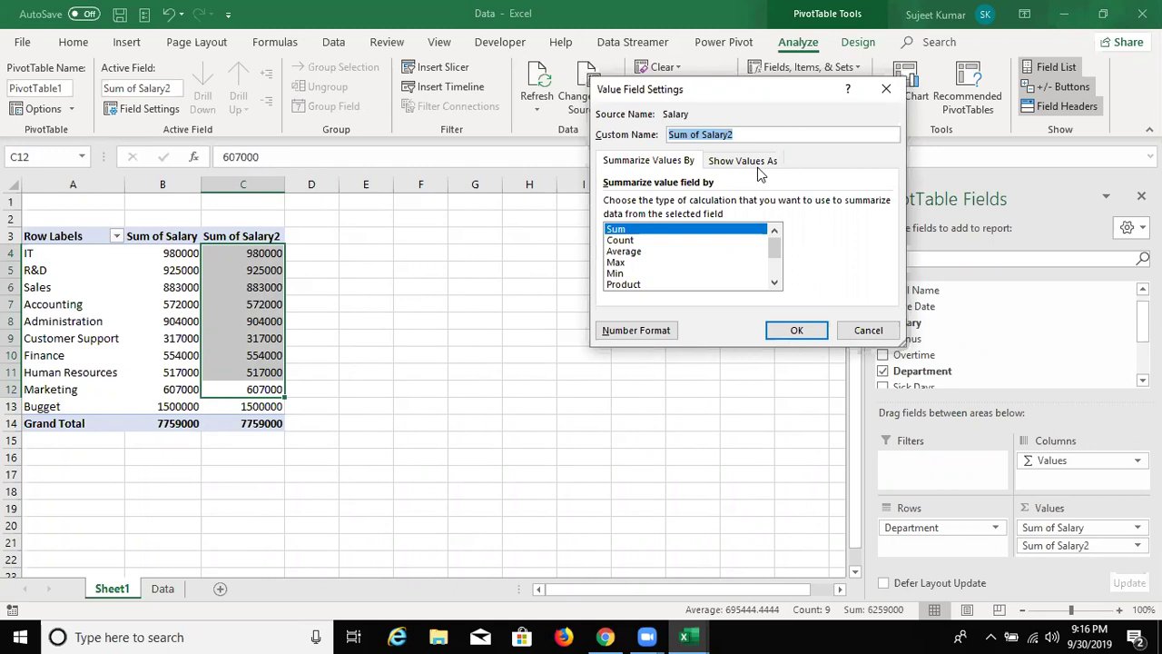
left_click(745, 160)
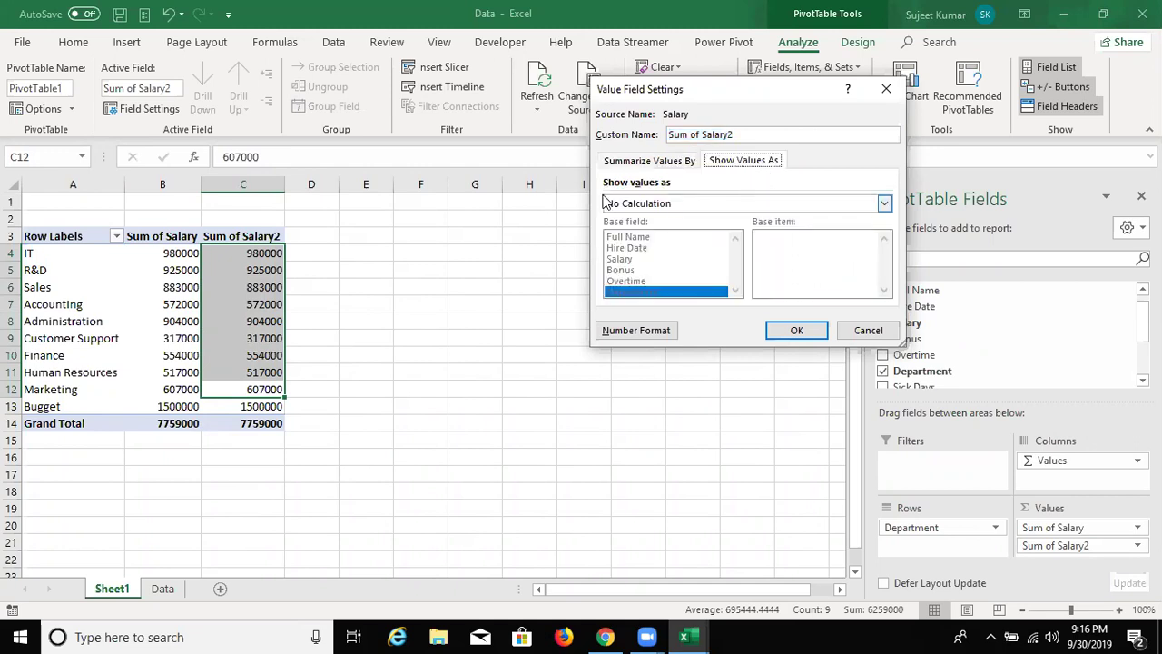
left_click(641, 205)
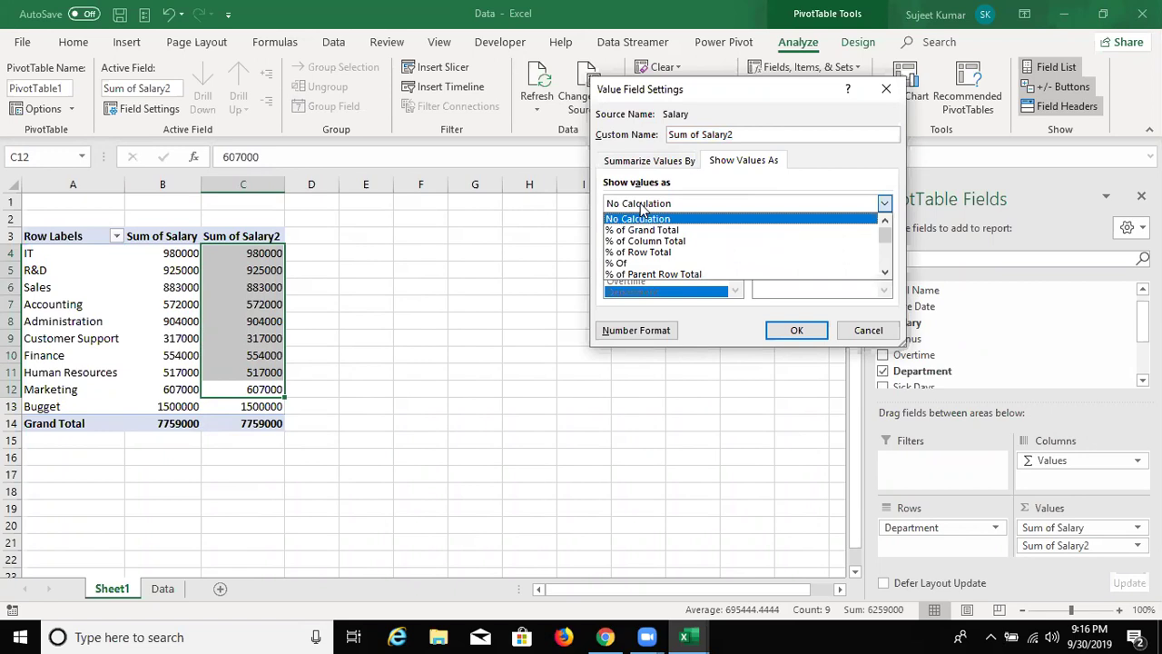
left_click(644, 263)
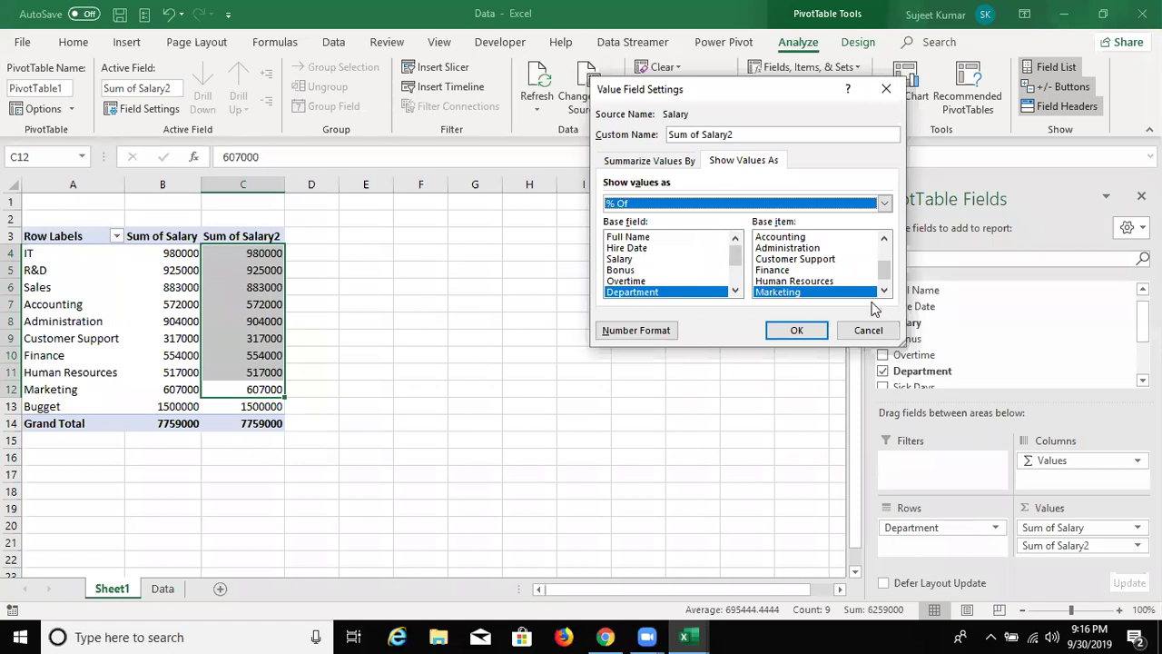
left_click(883, 290)
left_click(814, 285)
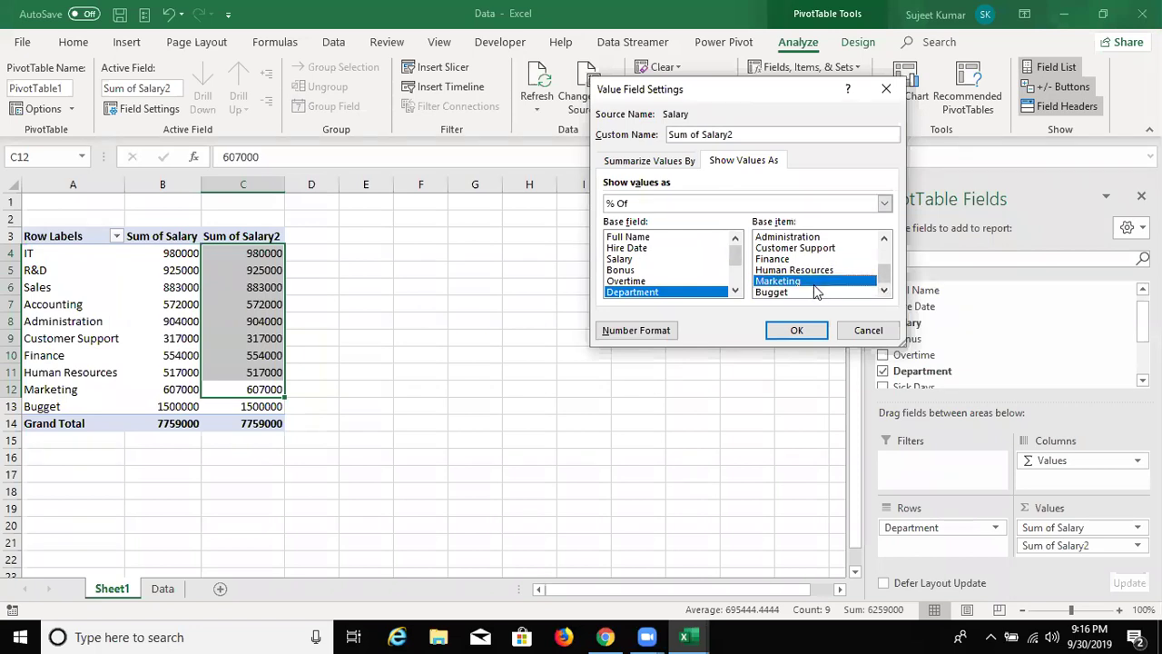
left_click(814, 291)
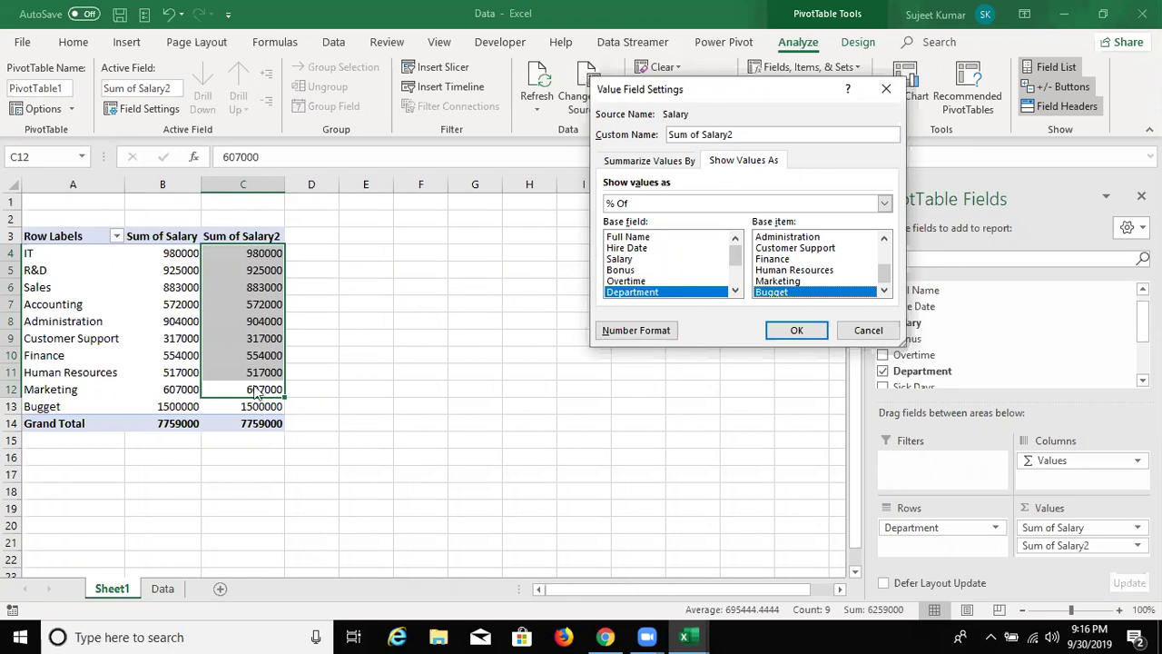
left_click(779, 331)
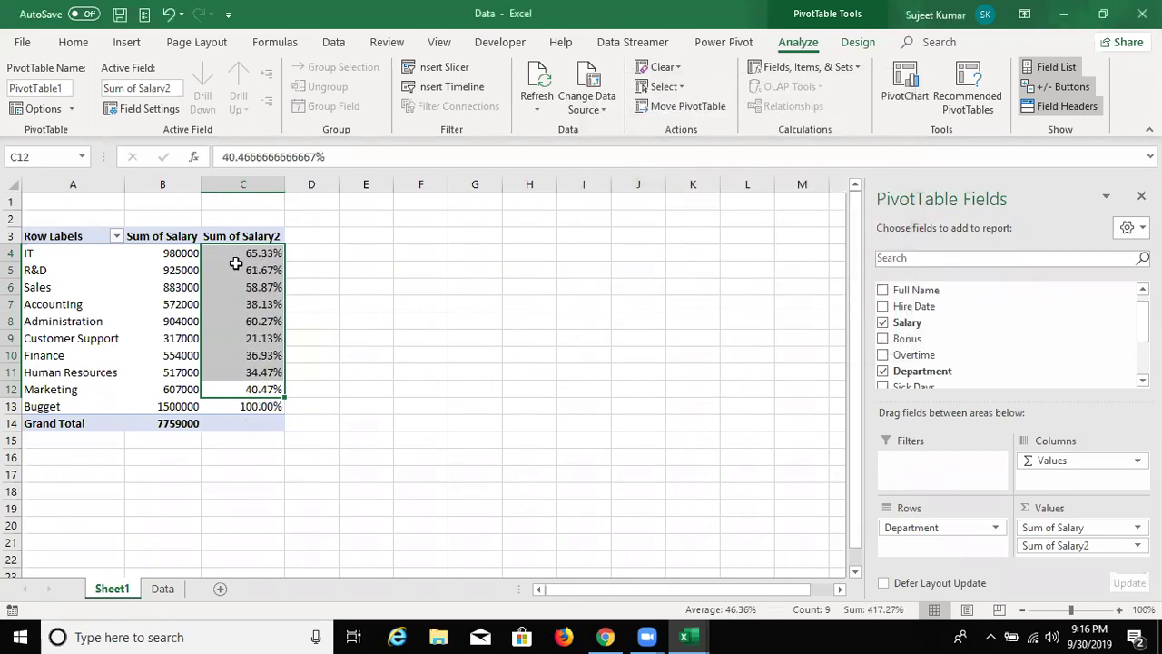
Examine the IT, R&D and Sales percentages and review how the Sum of Salary2 column is calculated, leaving its settings as they are.
left_click(186, 254)
left_click(234, 253)
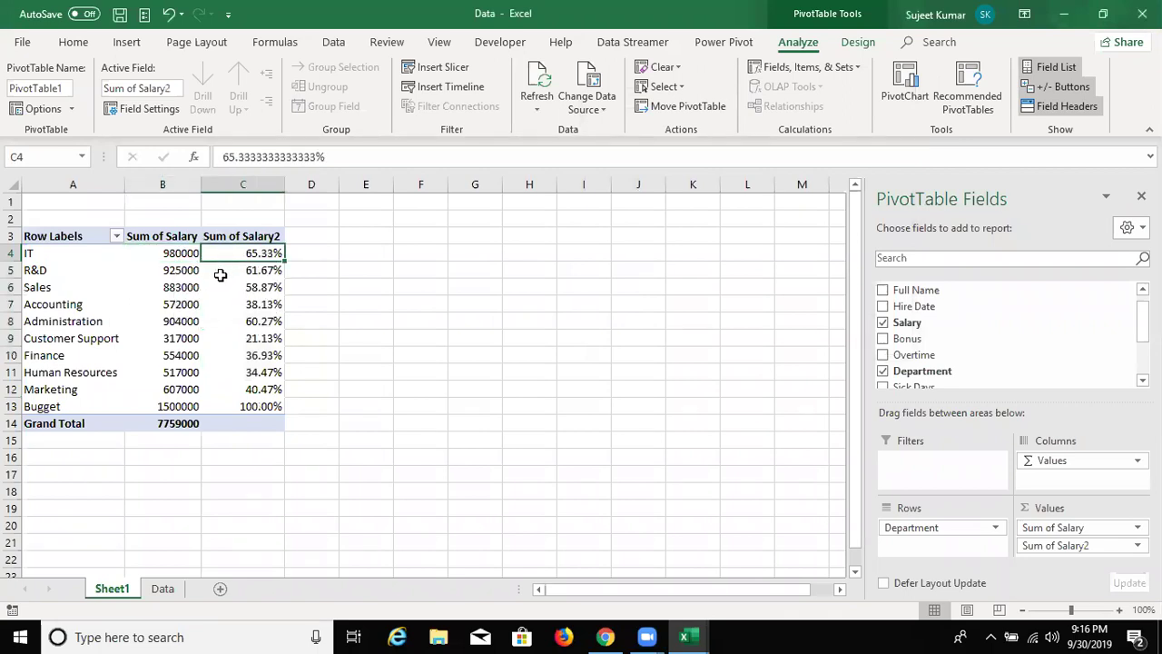
left_click(222, 271)
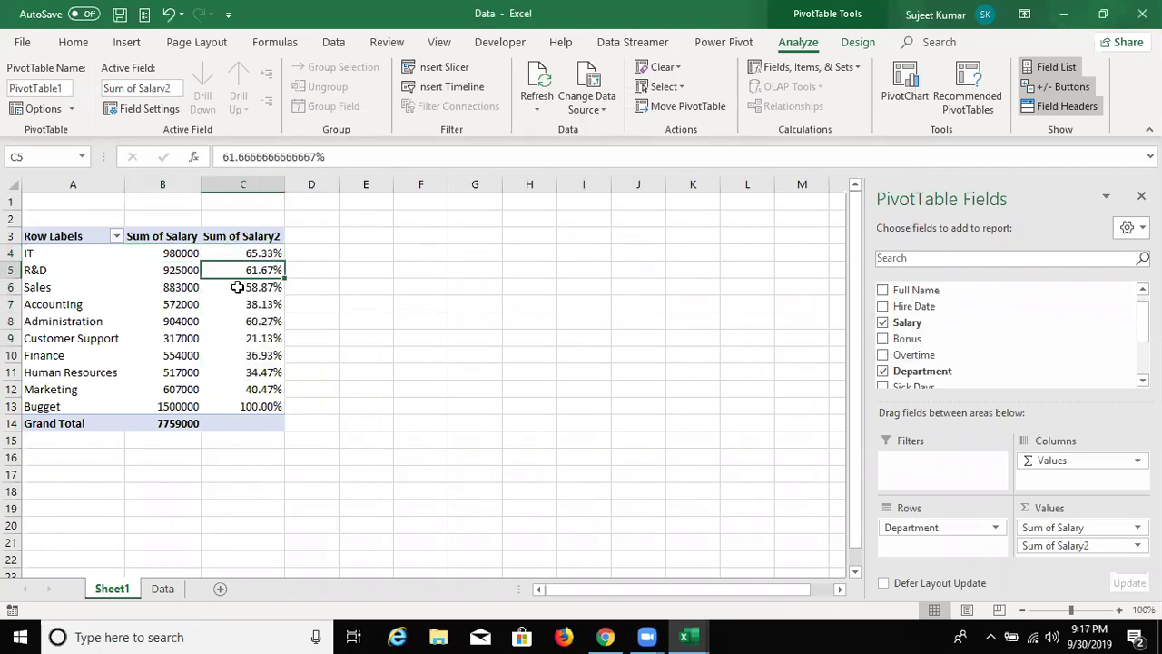
left_click(238, 288)
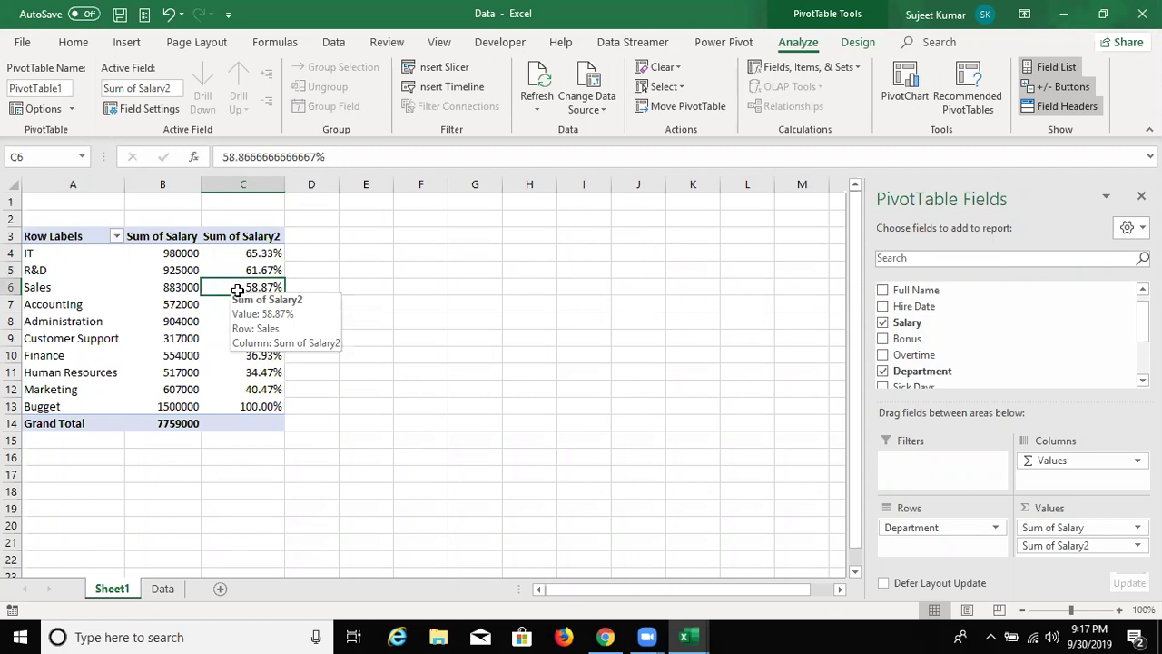
double_click(227, 236)
left_click(740, 161)
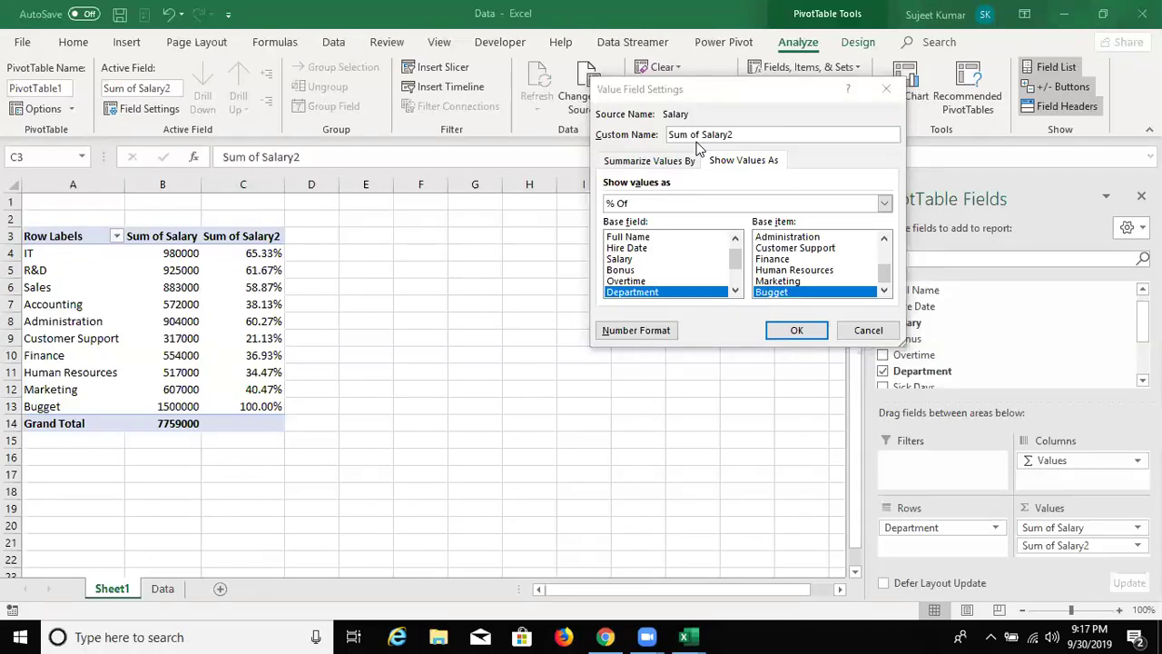
left_click(868, 331)
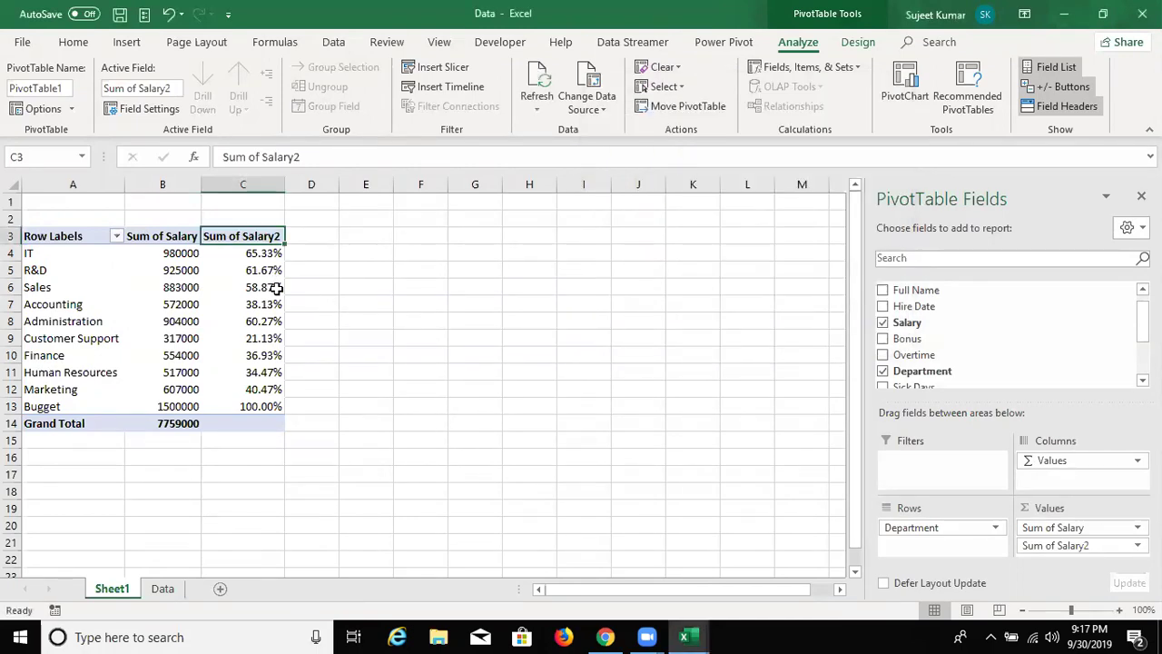
Undo the percentage calculation and the addition of the second salary column.
key("ctrl+z")
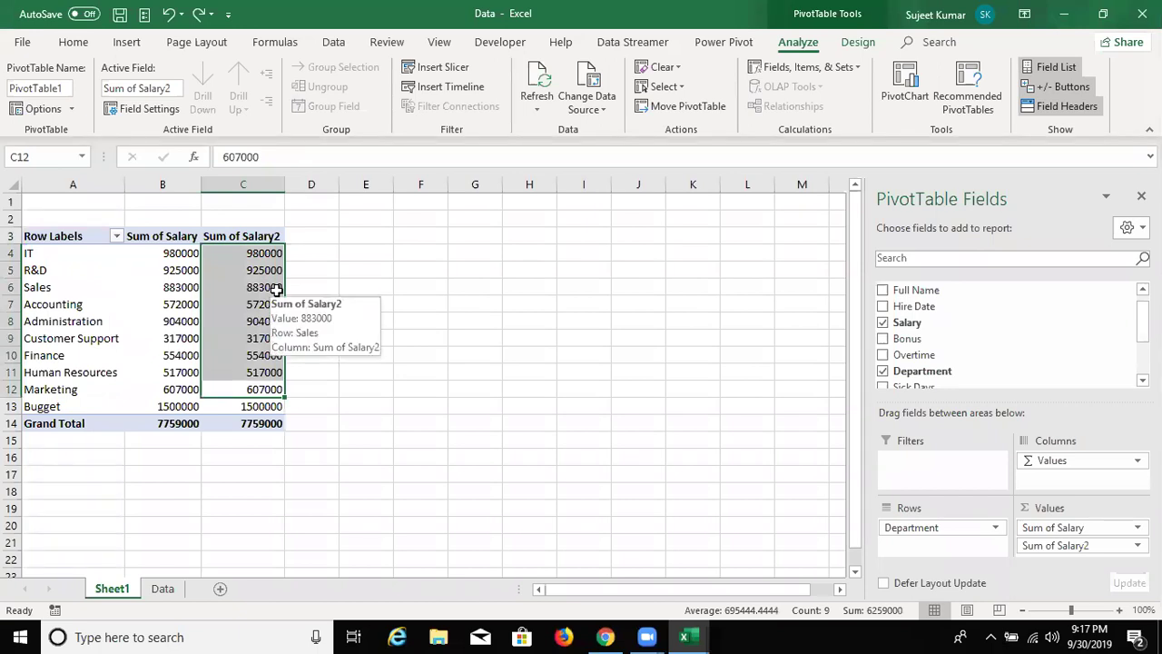
key("ctrl+z")
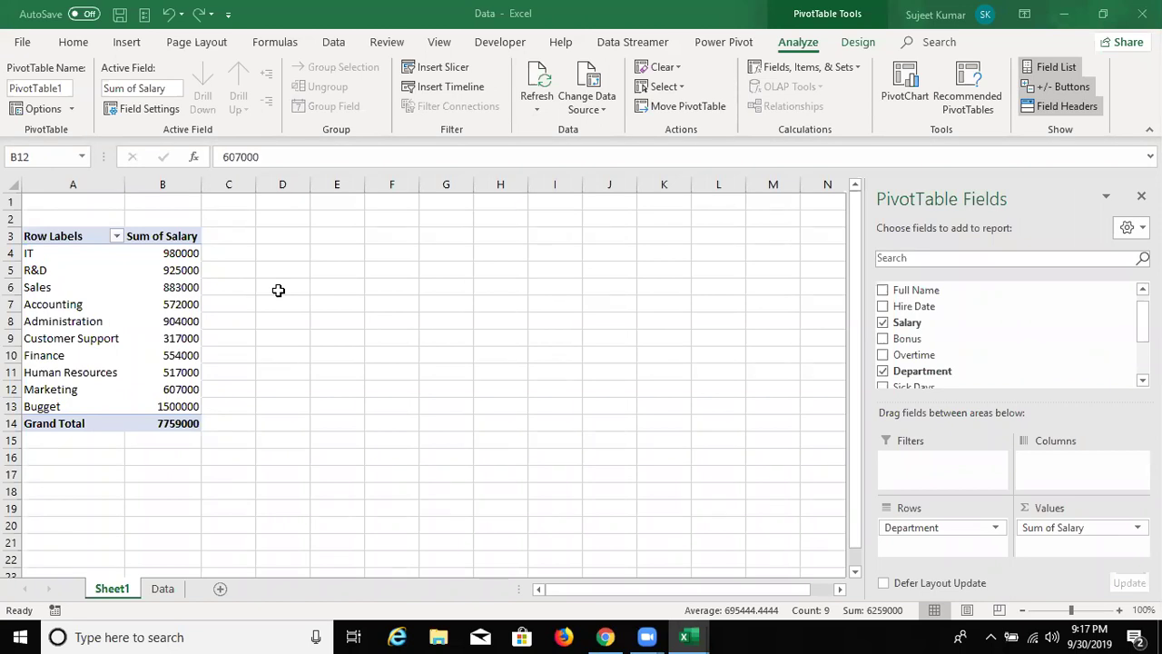
Review the Bugget entry at the end of the Data sheet and compare its pivot table total with those of the departments.
left_click(163, 588)
scroll(275, 524, "down", 4)
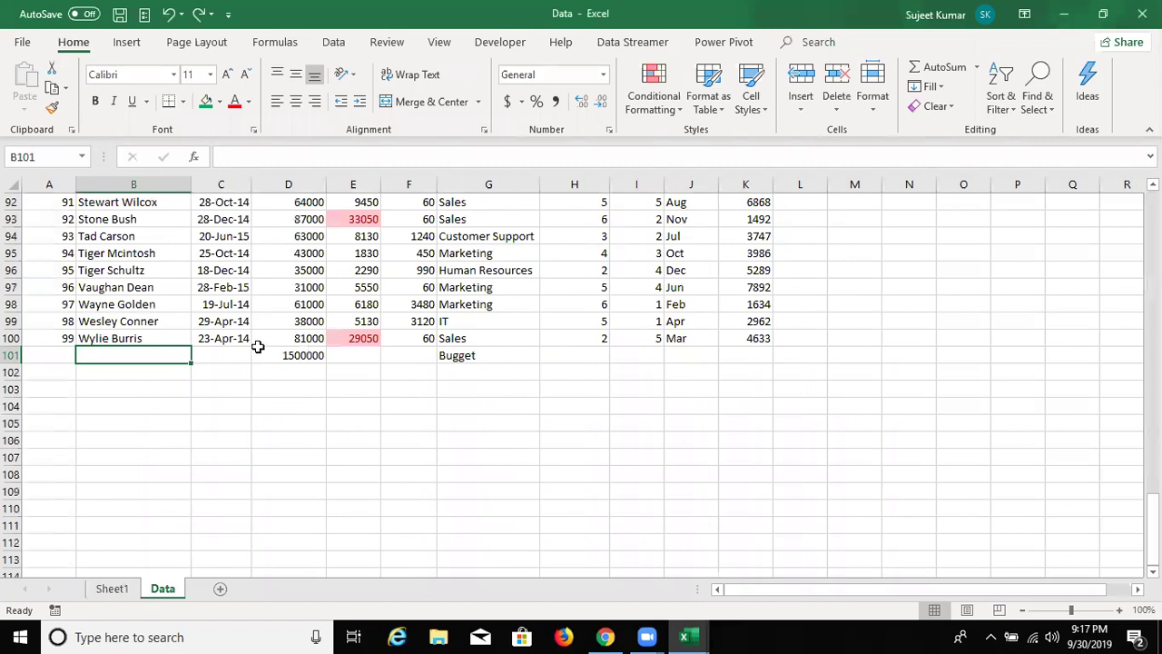
left_click_drag(259, 344, 428, 357)
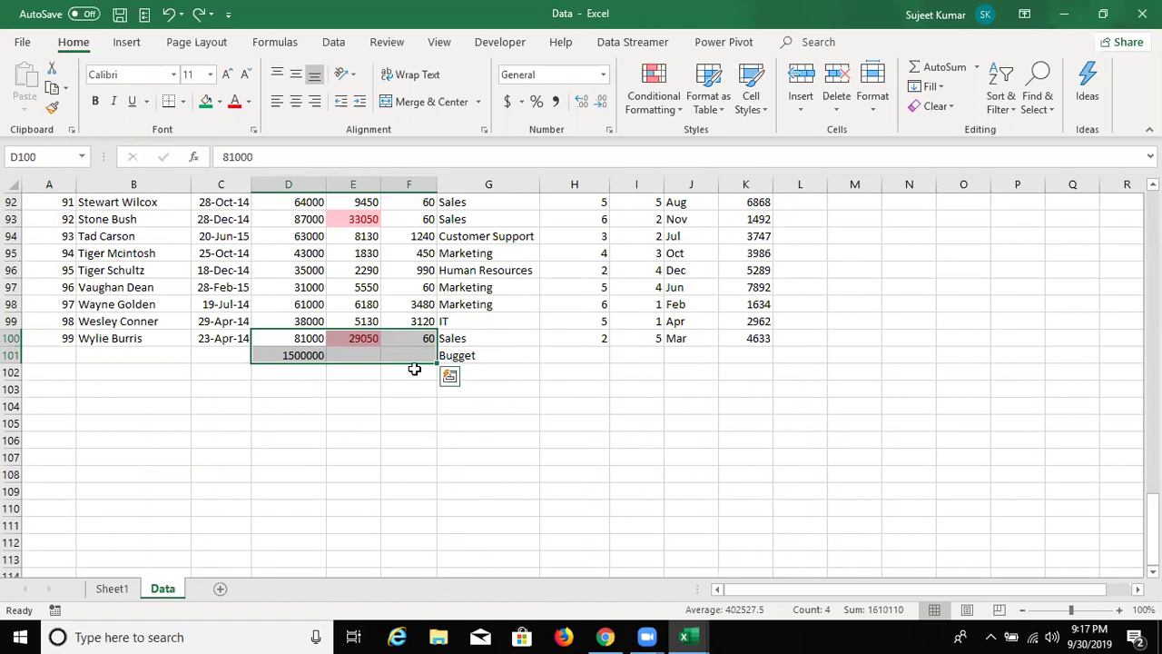
left_click(111, 588)
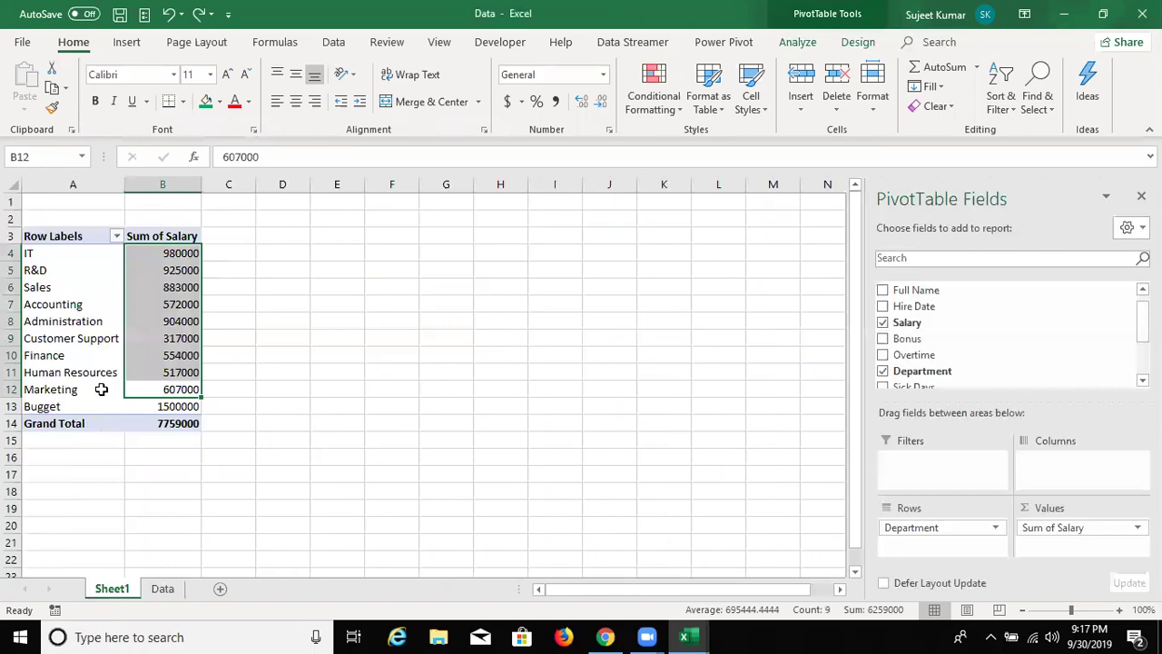
left_click_drag(156, 406, 162, 374)
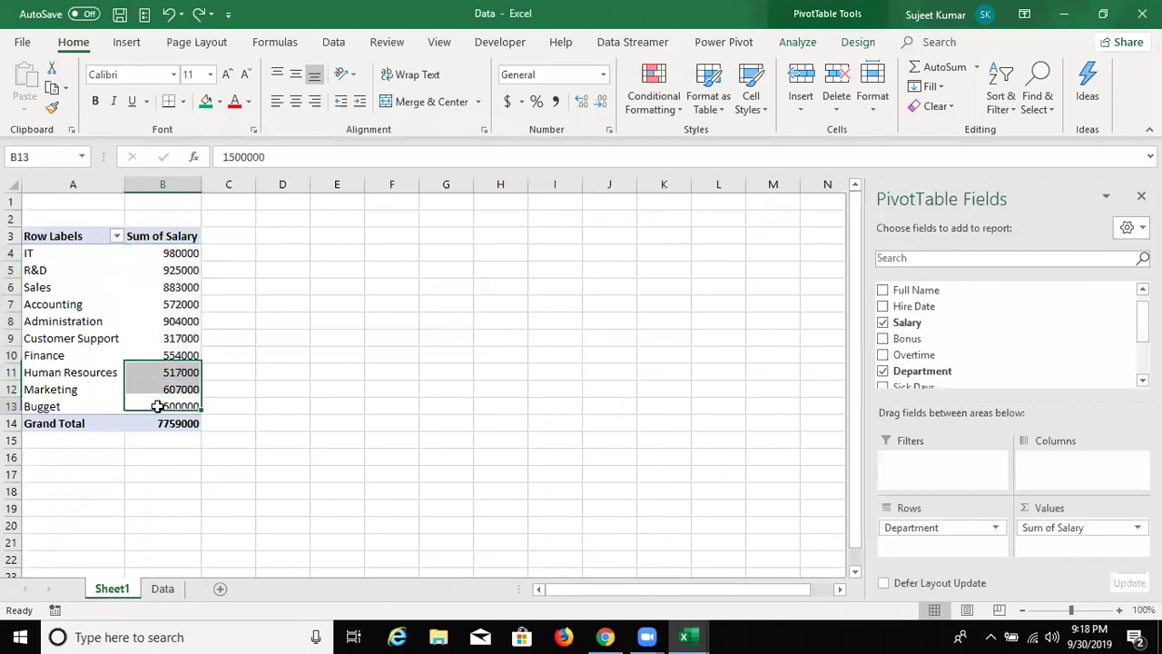
left_click_drag(54, 254, 163, 389)
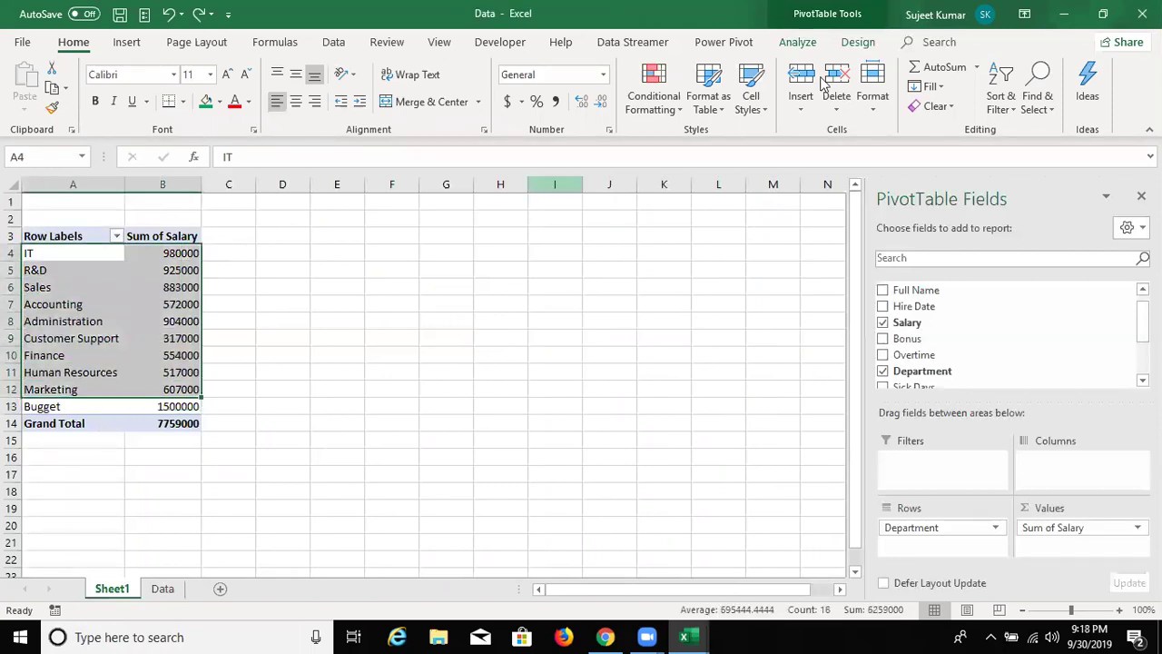
left_click(445, 269)
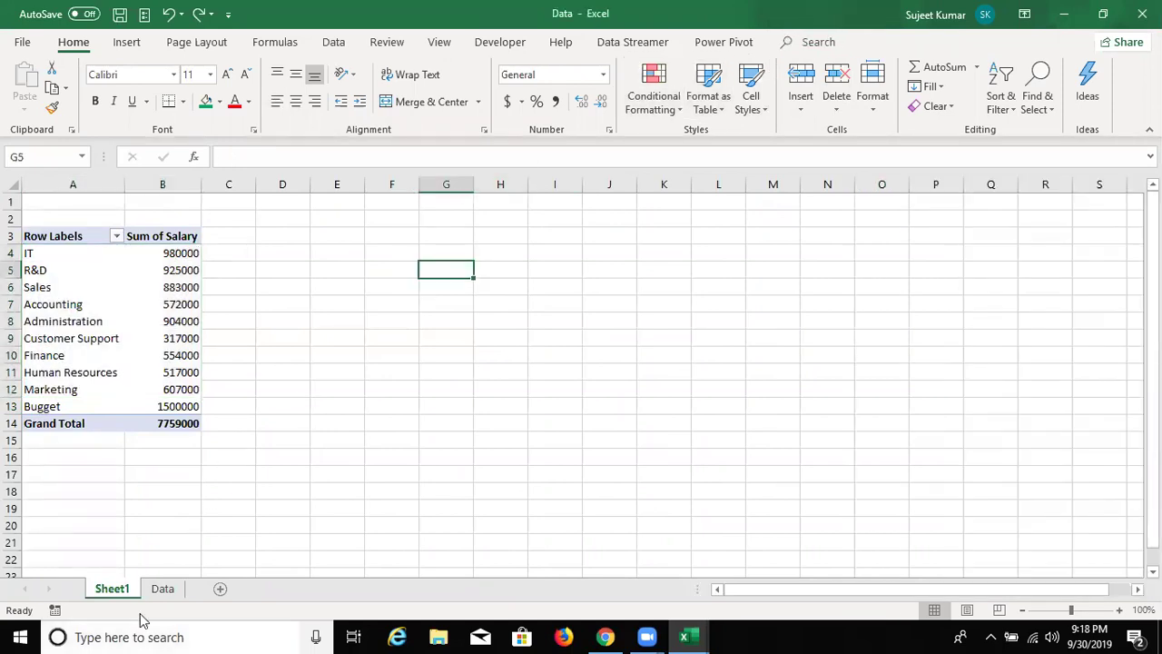
Check which source range the pivot table uses, without changing it.
left_click(162, 588)
left_click(114, 592)
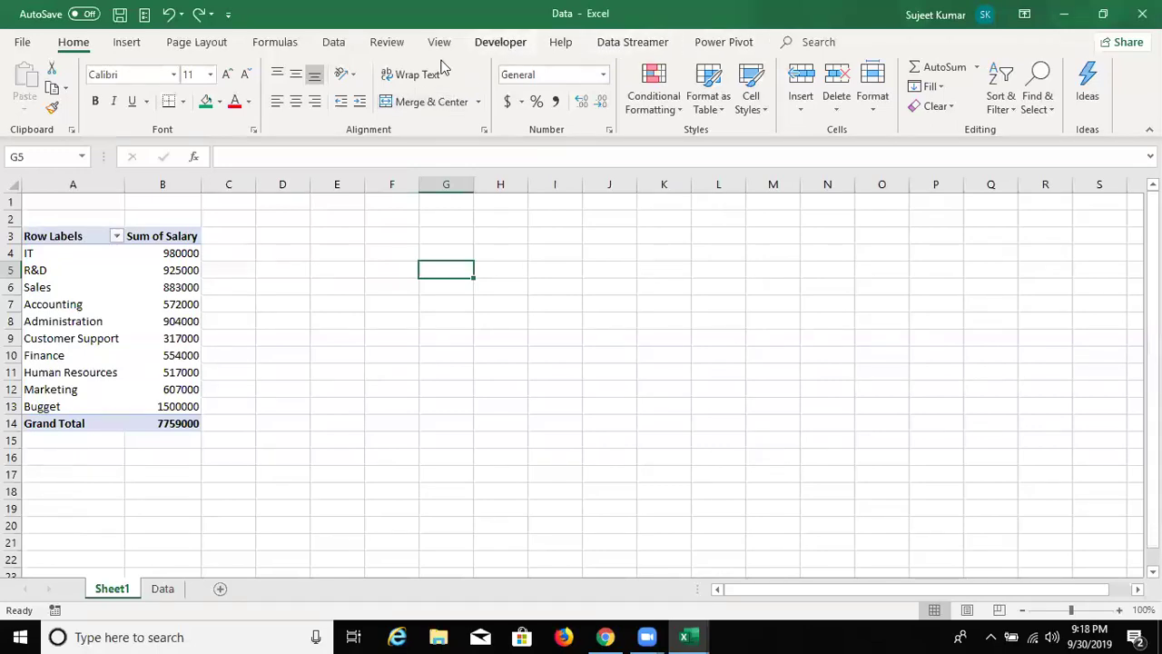
left_click(165, 303)
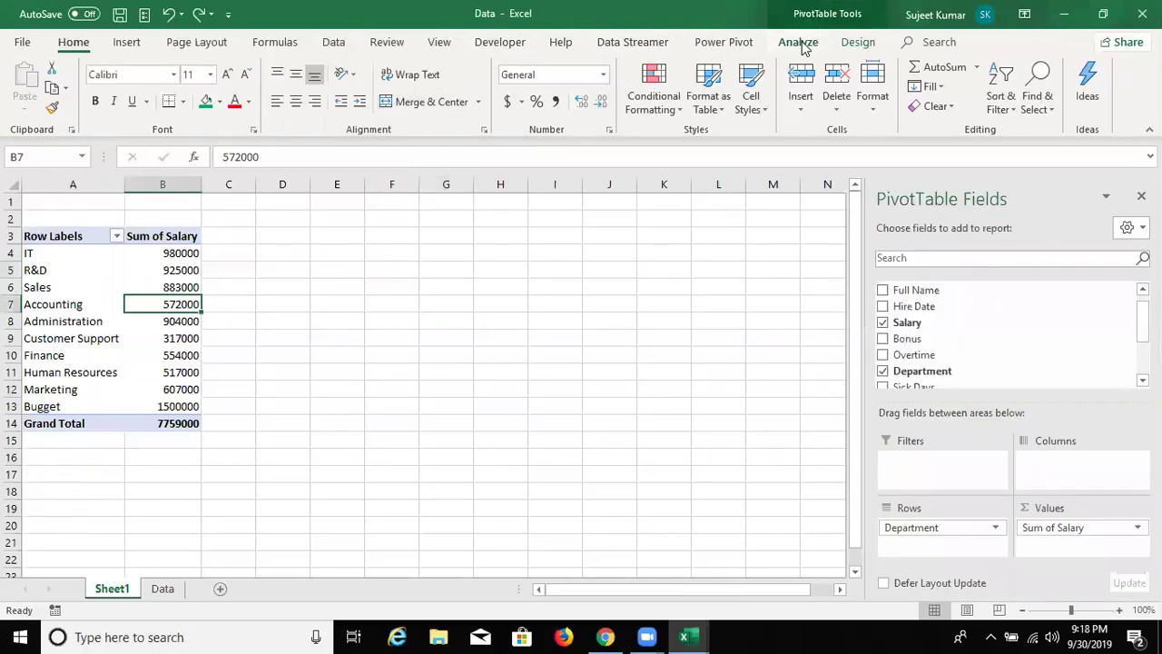
left_click(799, 41)
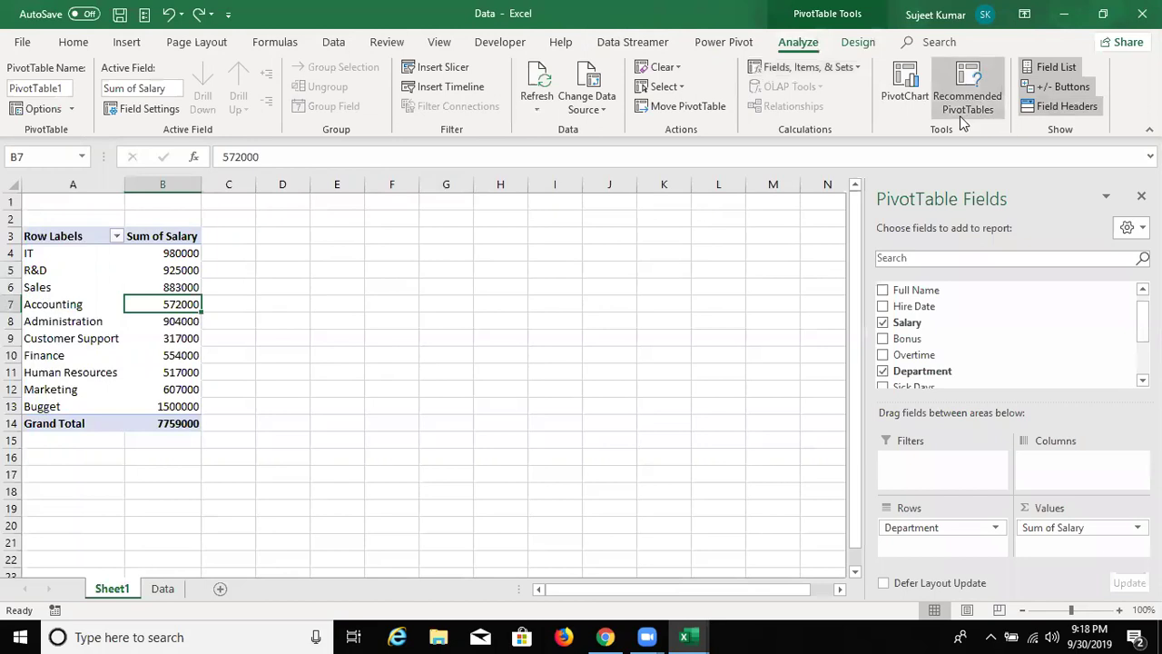
left_click(776, 72)
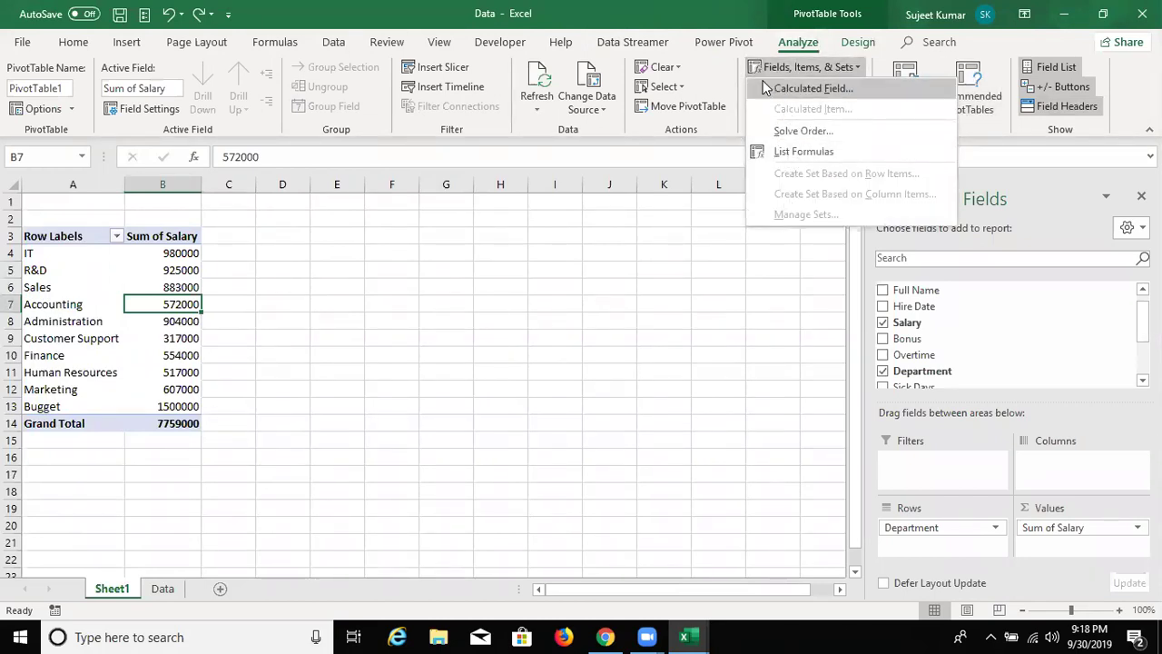
left_click(604, 114)
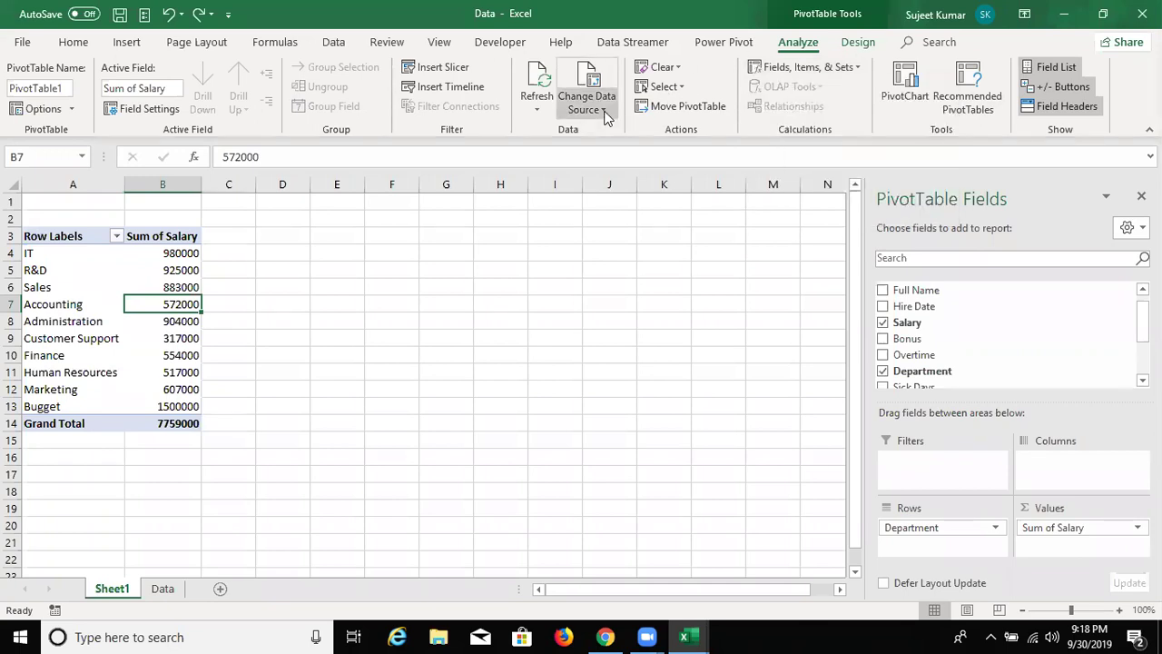
left_click(601, 109)
left_click(601, 129)
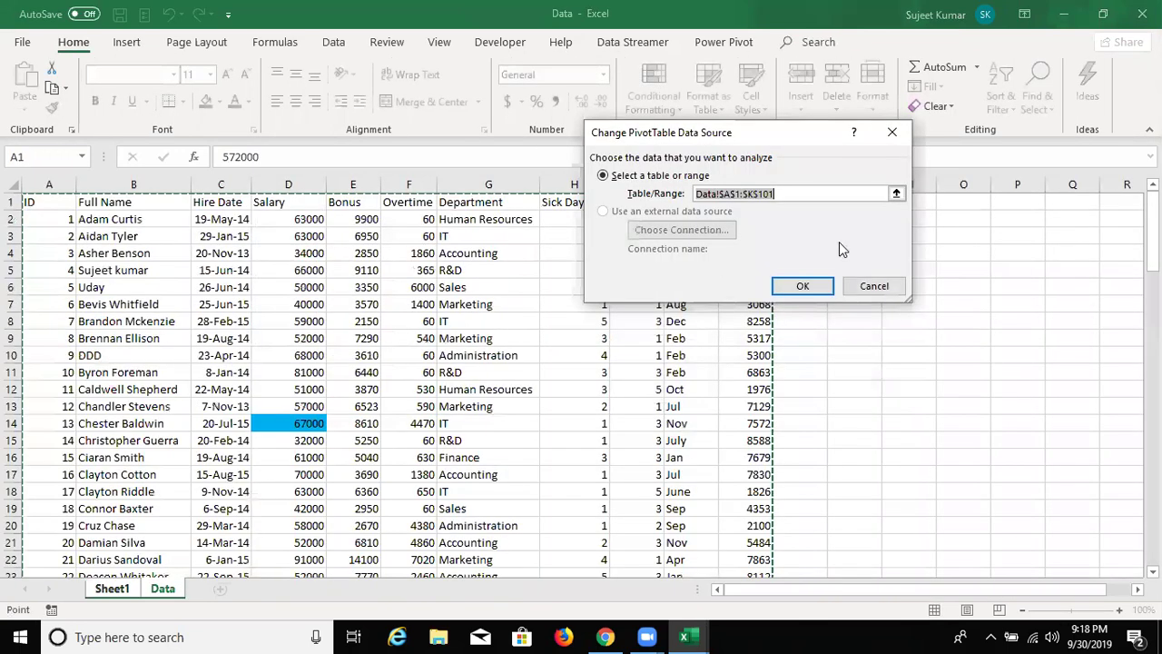
left_click(874, 287)
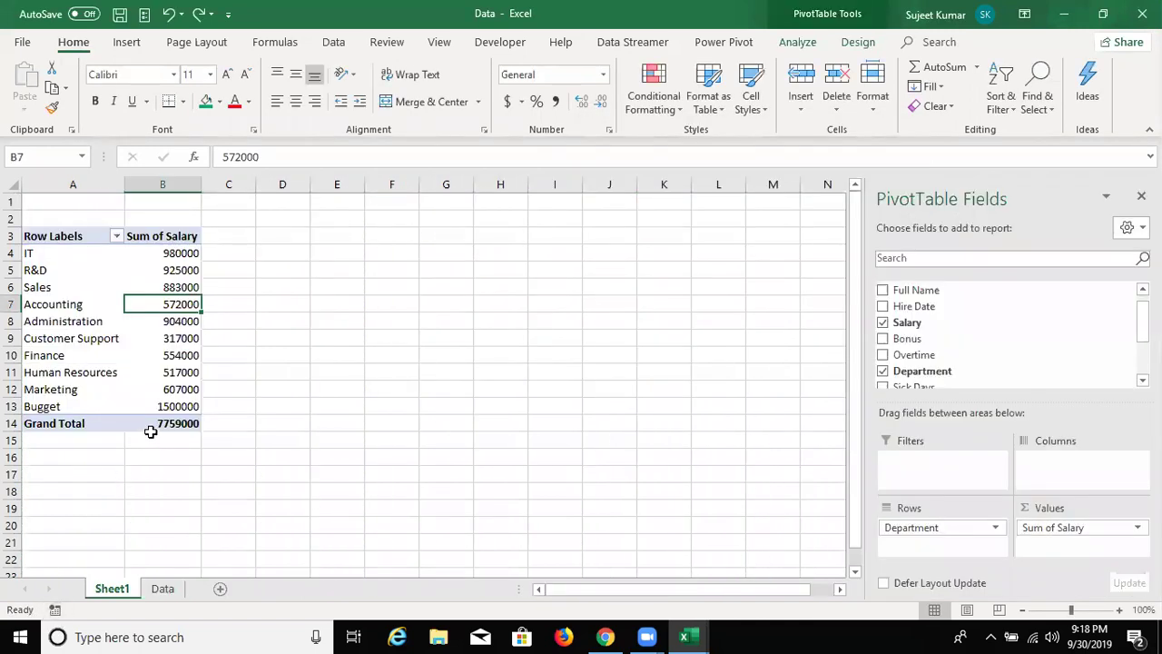
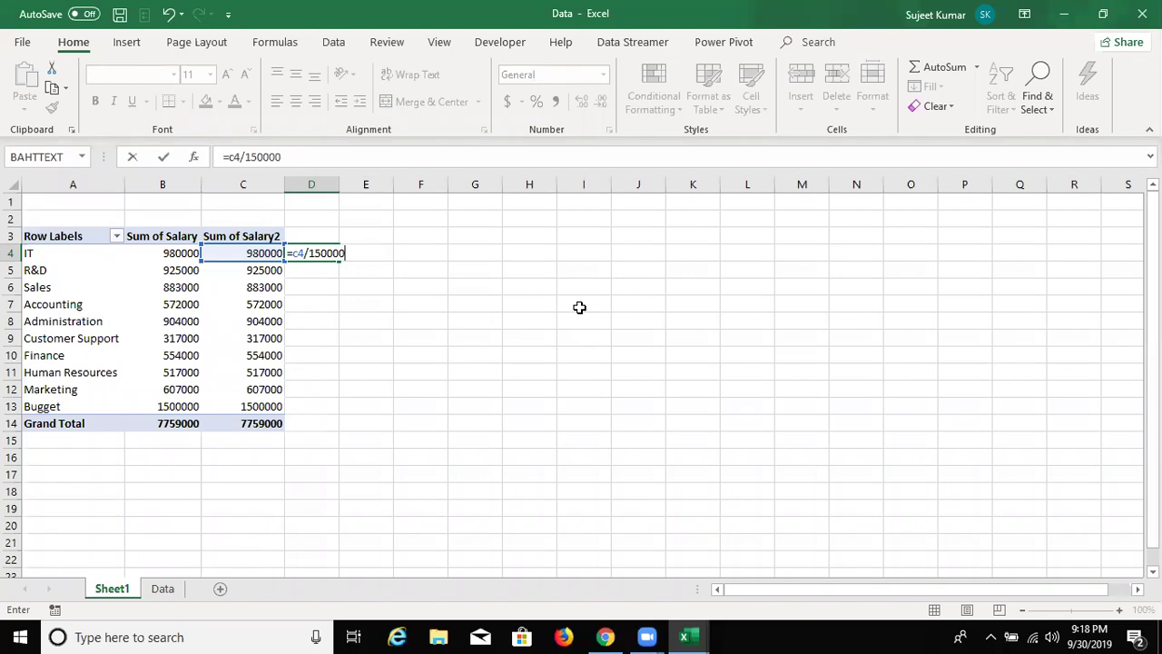
Calculate IT's share of the budget in D4 with =C4/1500000 and format the result as a percentage.
key("ctrl+Return")
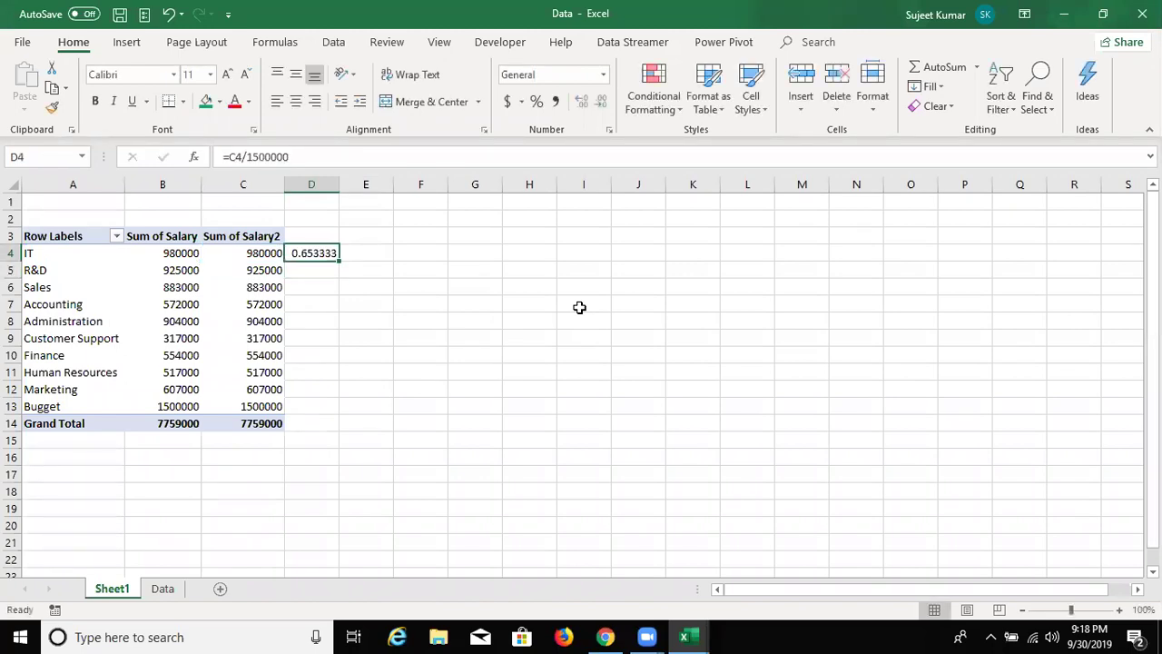
left_click(536, 102)
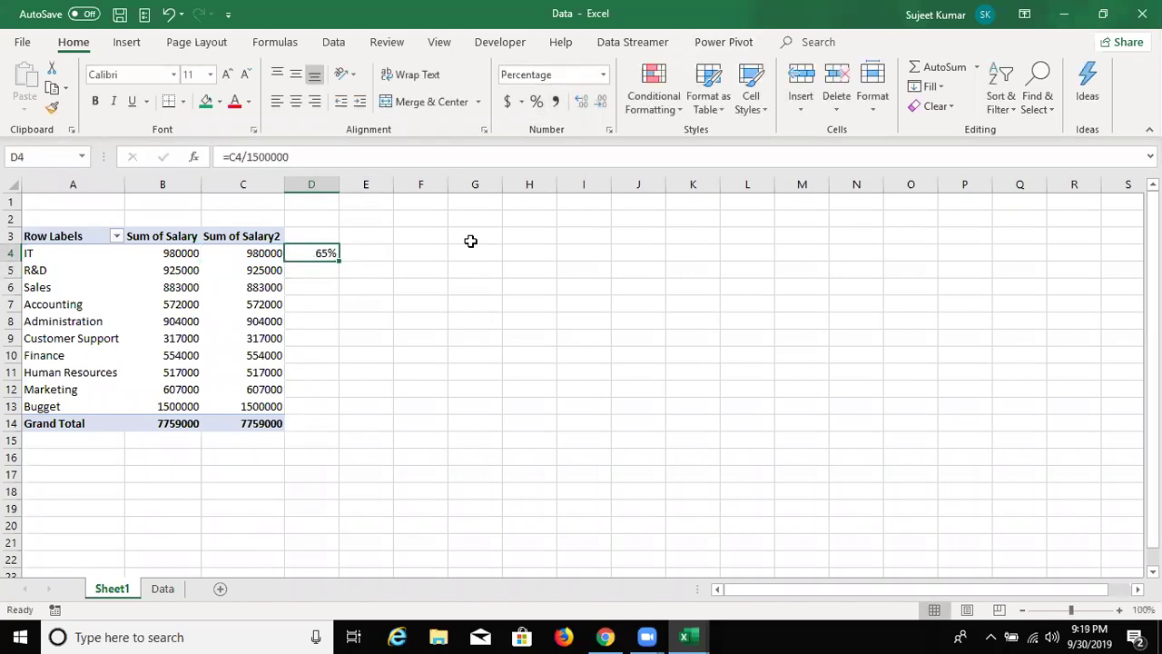
left_click_drag(241, 269, 330, 301)
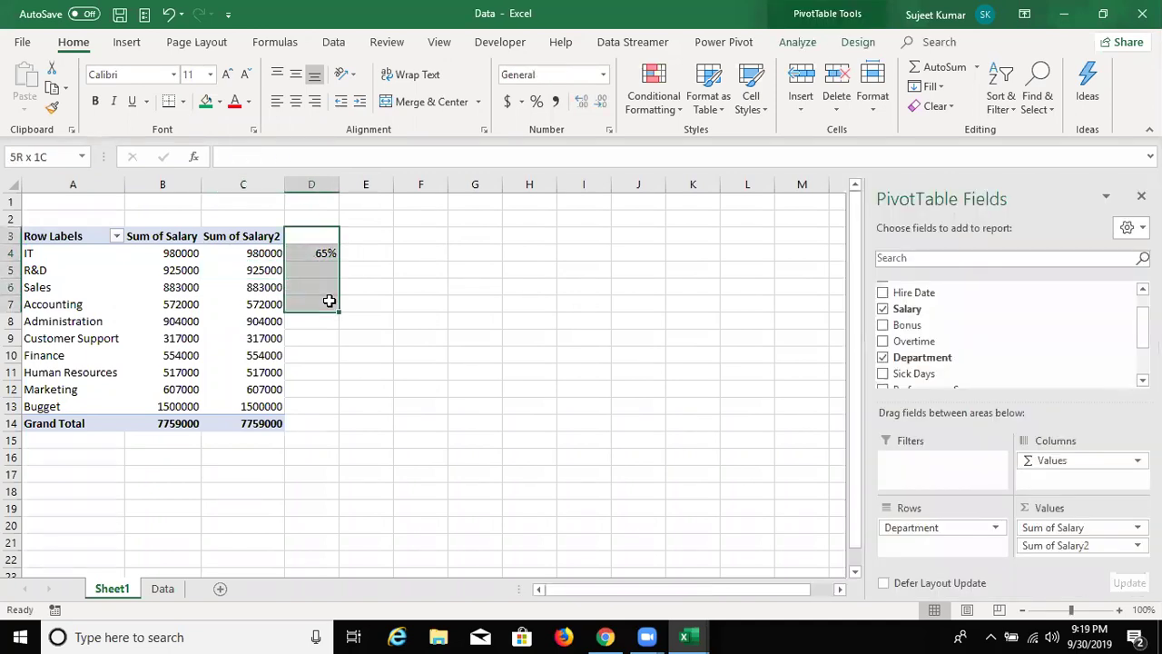
Try adding Bonus to the pivot table's values, undo it, and clear the manual percentage formula beside the table.
left_click(241, 304)
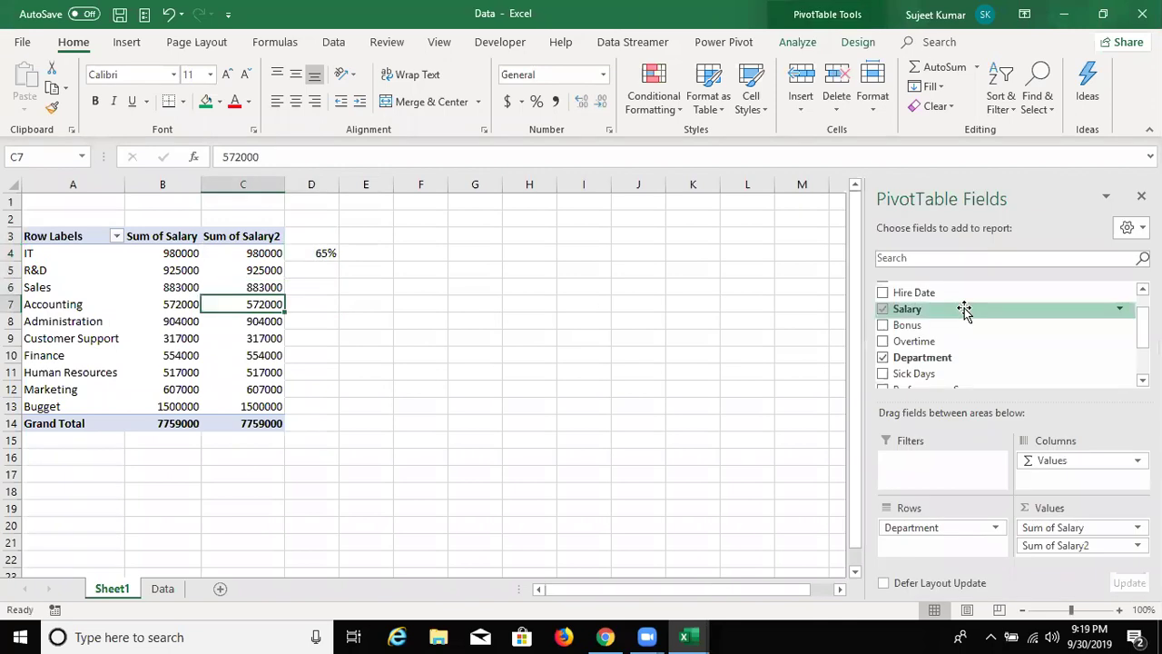
left_click_drag(947, 329, 1066, 536)
left_click(550, 366)
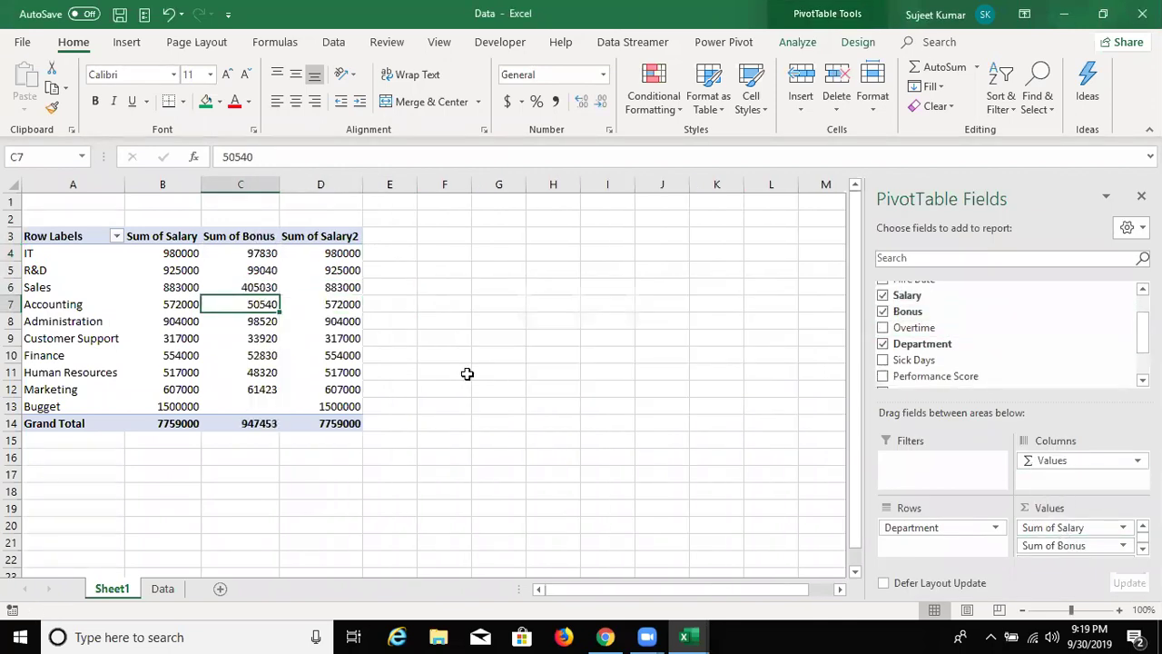
key("ctrl+z")
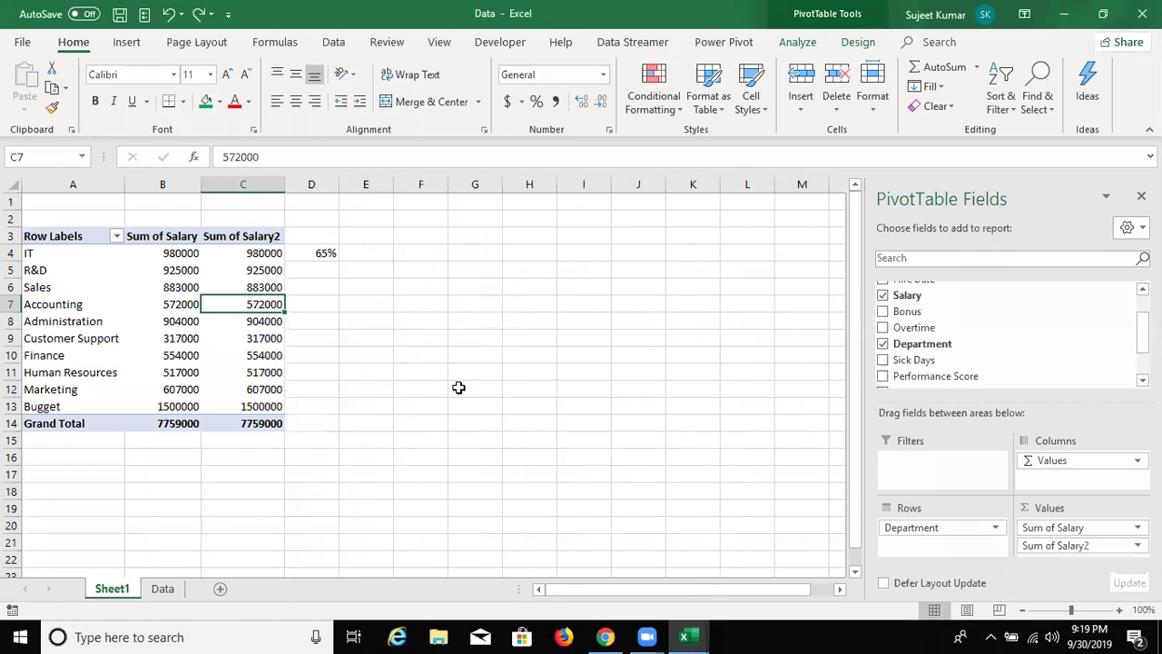
left_click_drag(337, 235, 341, 266)
key("Delete")
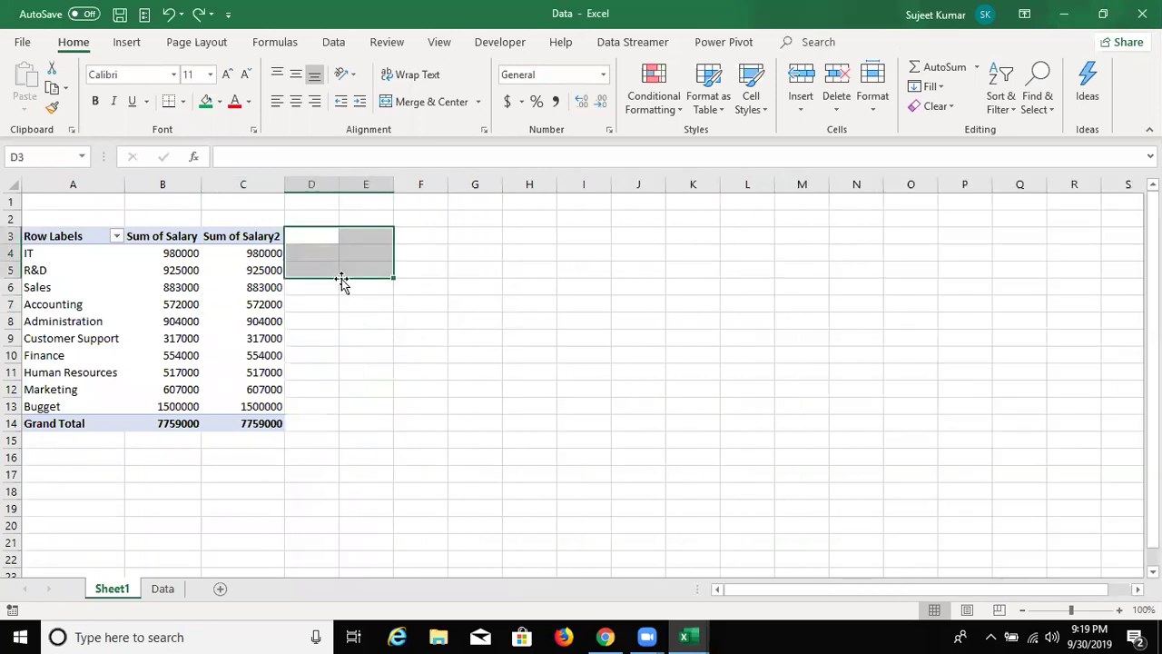
Set Sum of Salary2 to show values as % Of, using Department as base field and Bugget as base item.
left_click(256, 354)
left_click_drag(258, 385, 254, 251)
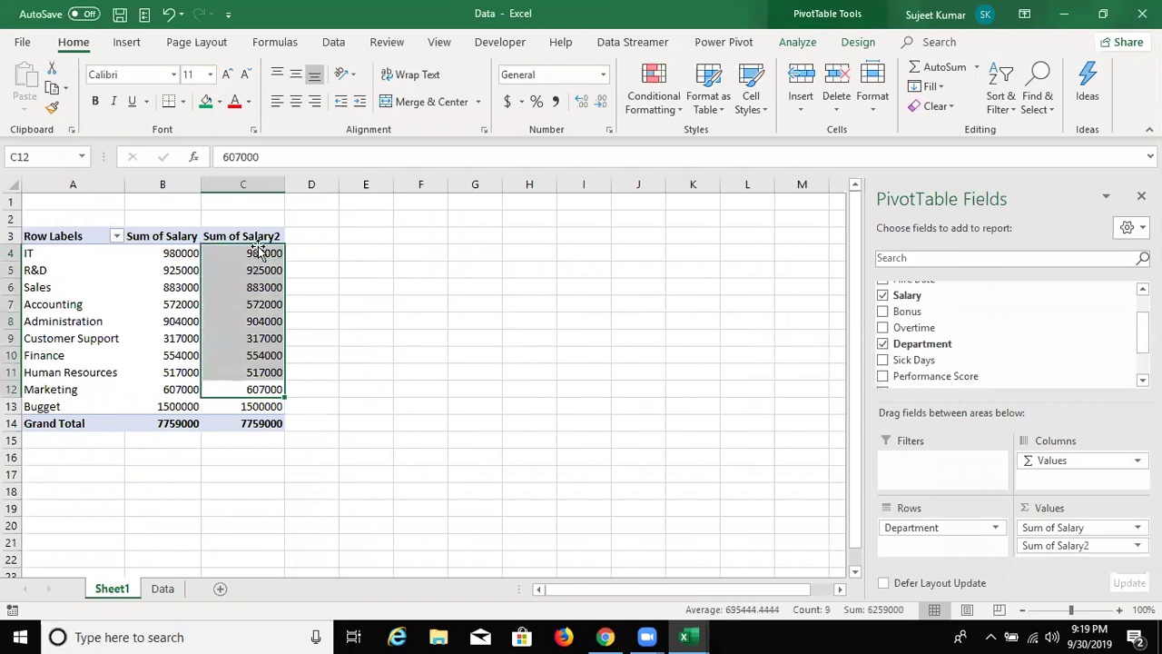
left_click(258, 236)
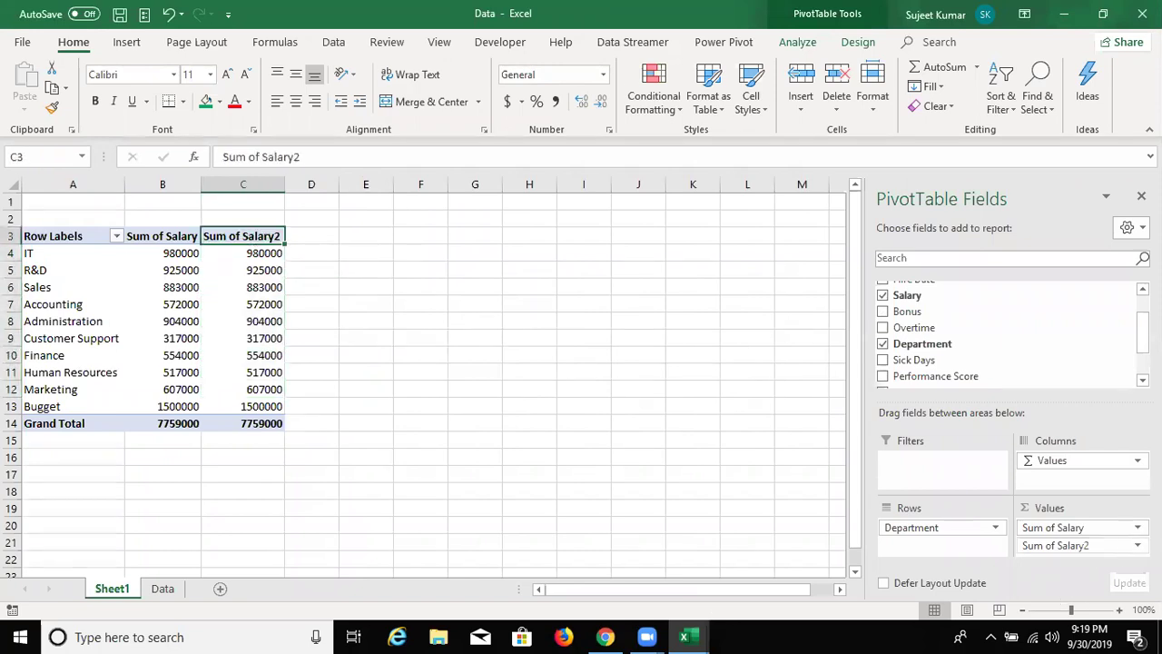
left_click(1116, 546)
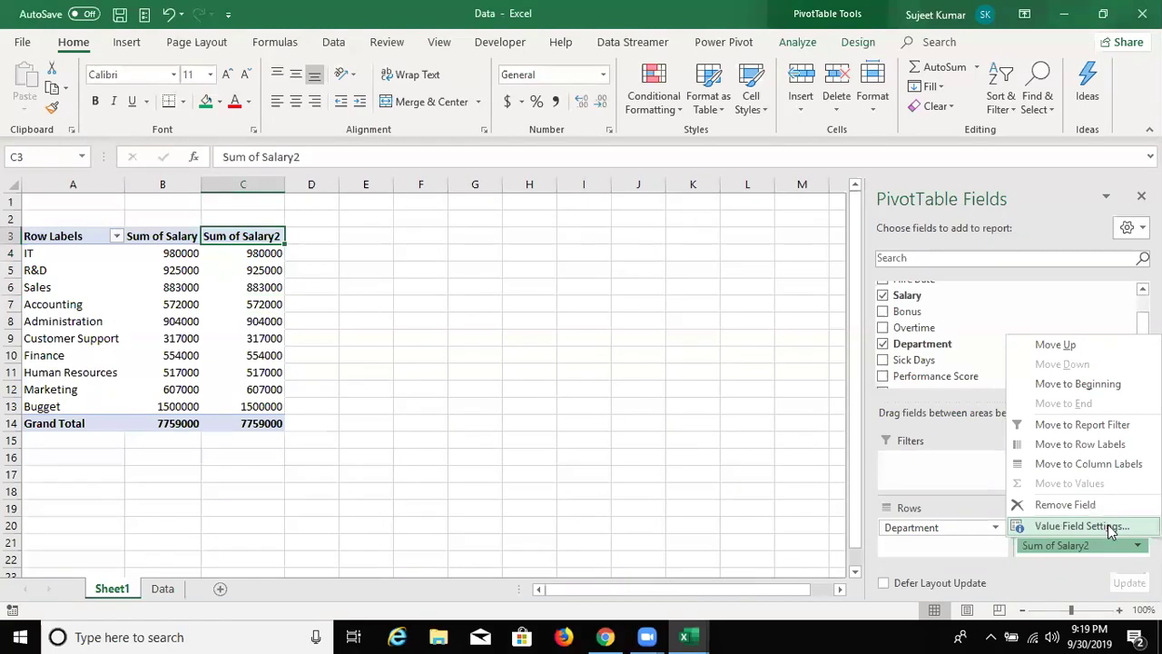
left_click(1080, 525)
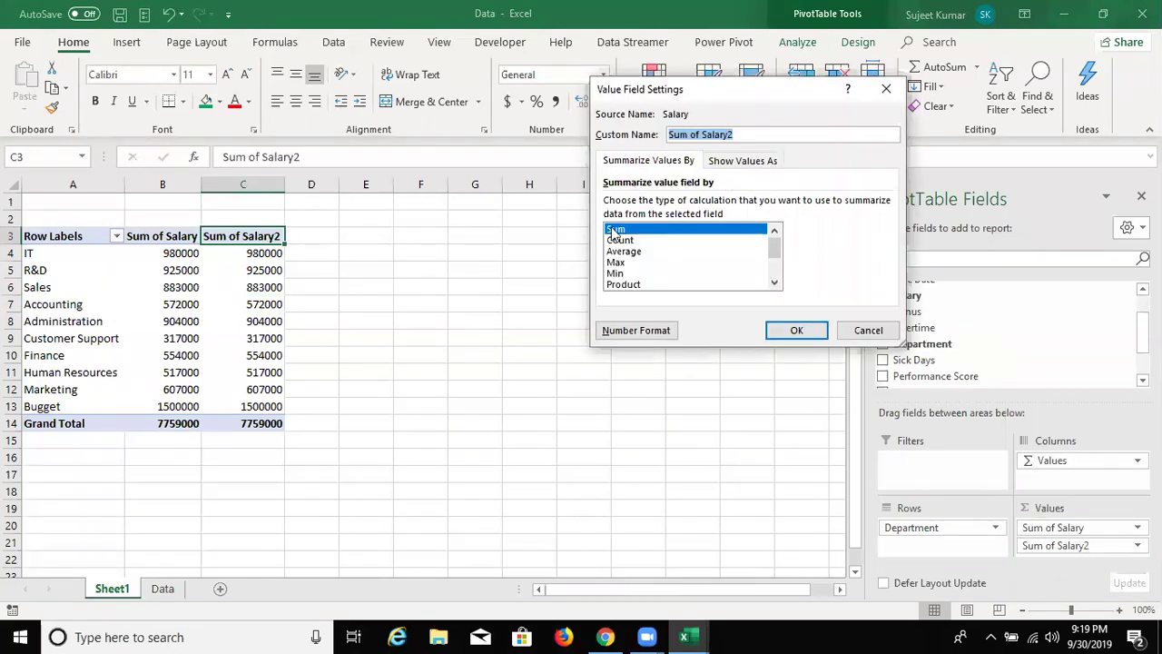
left_click(729, 163)
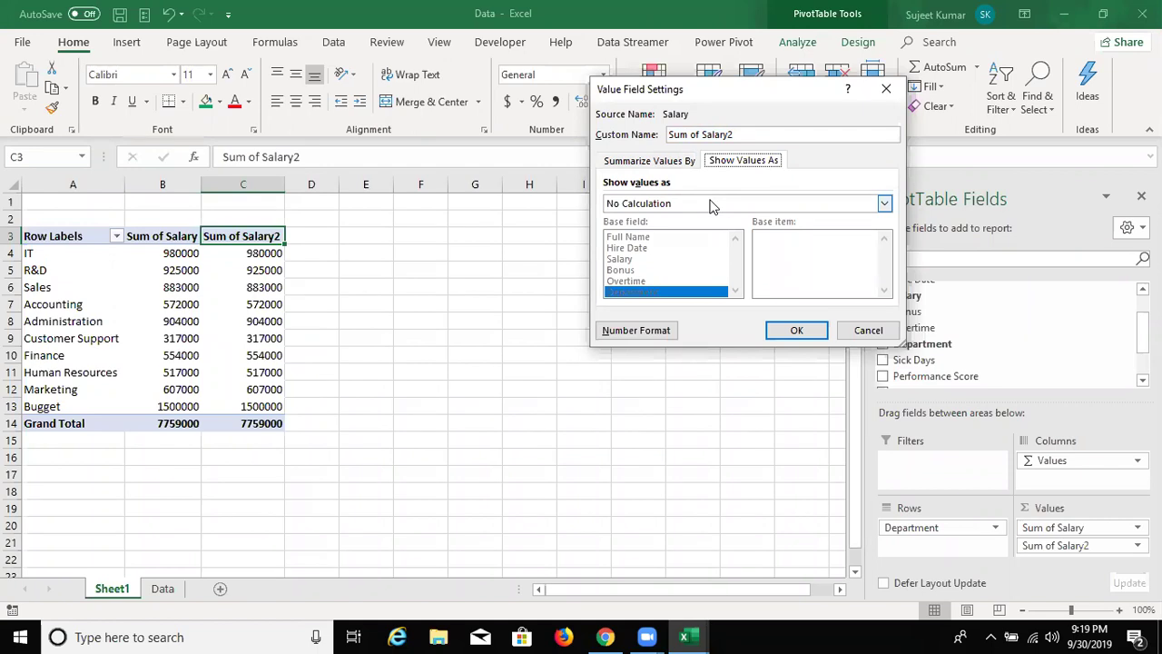
left_click(676, 204)
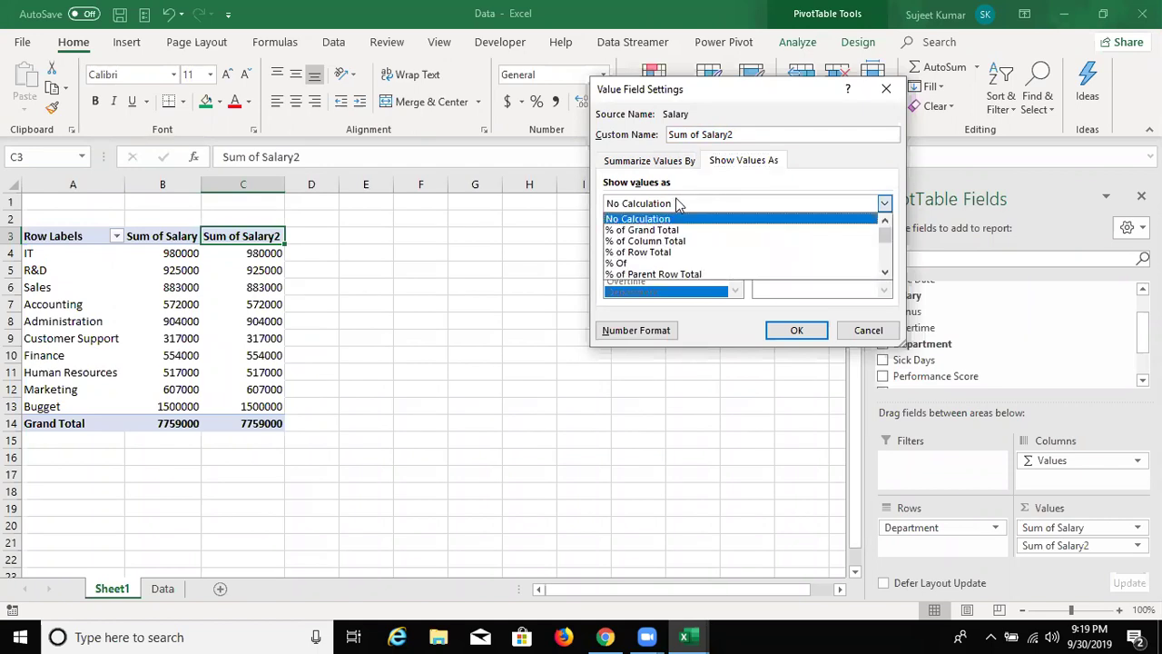
left_click(663, 263)
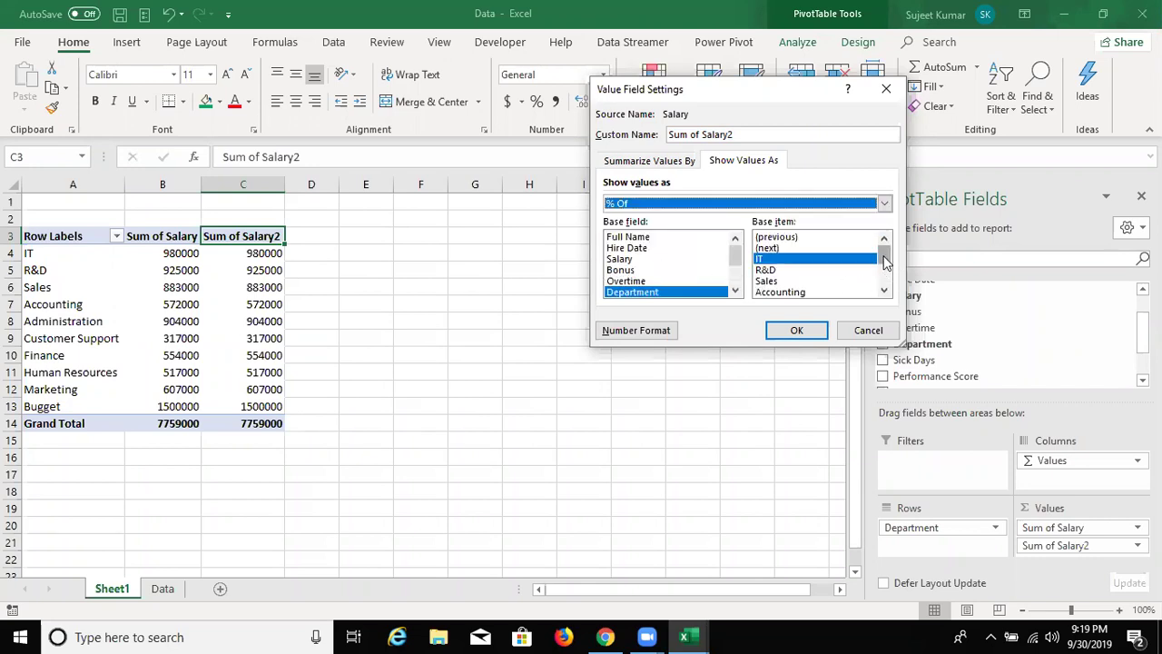
left_click_drag(884, 257, 885, 276)
left_click(781, 293)
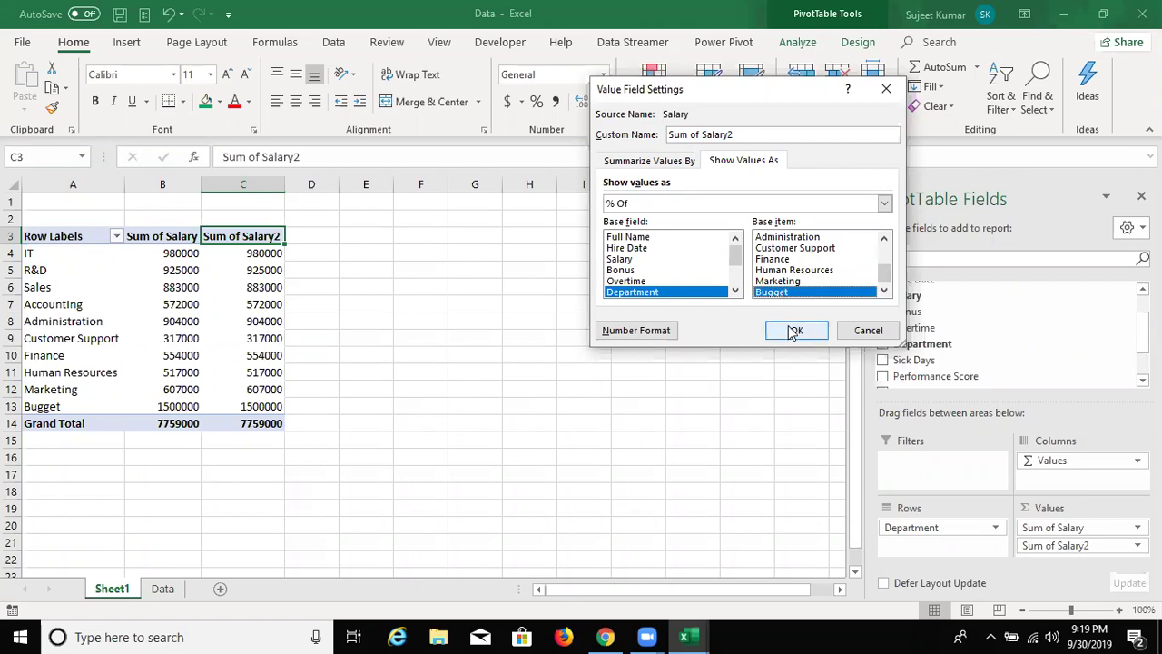
left_click(793, 333)
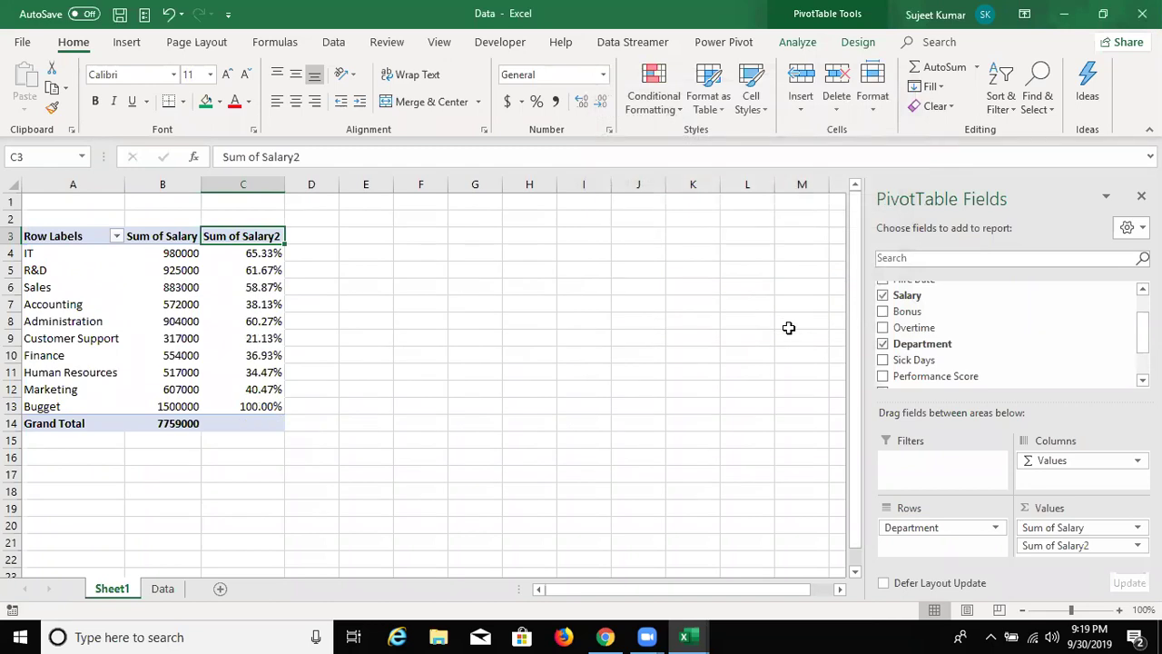
Examine the departments' budget percentages and review the Show Values As settings of Sum of Salary2, leaving them as they are.
left_click_drag(245, 260, 242, 390)
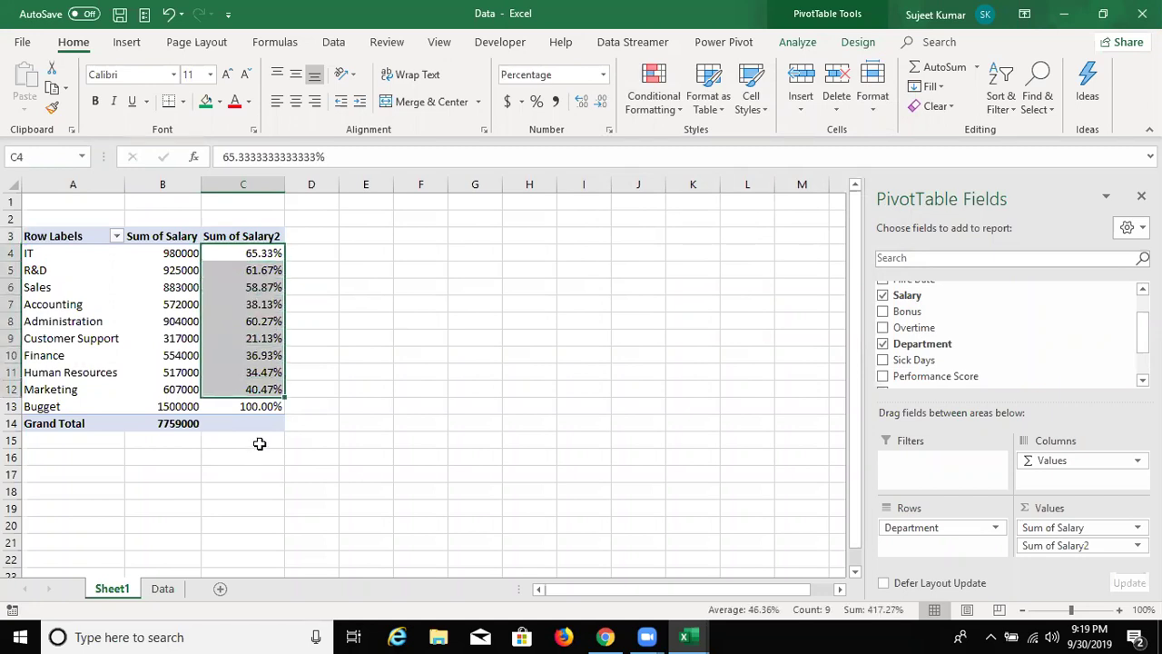
double_click(238, 237)
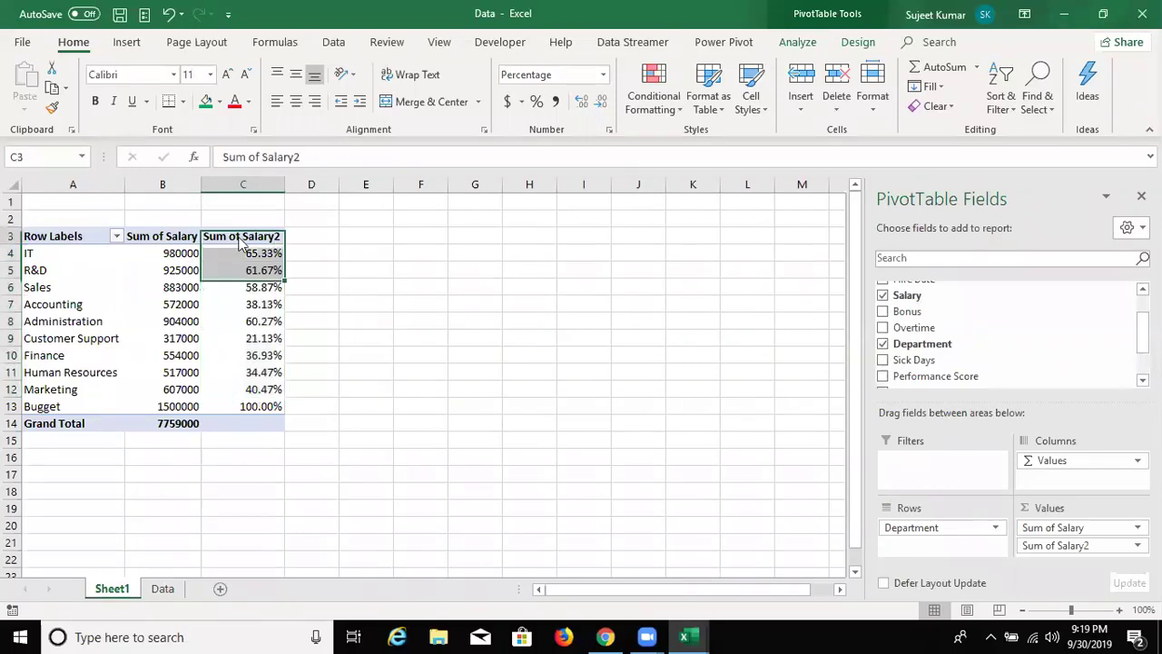
left_click(741, 160)
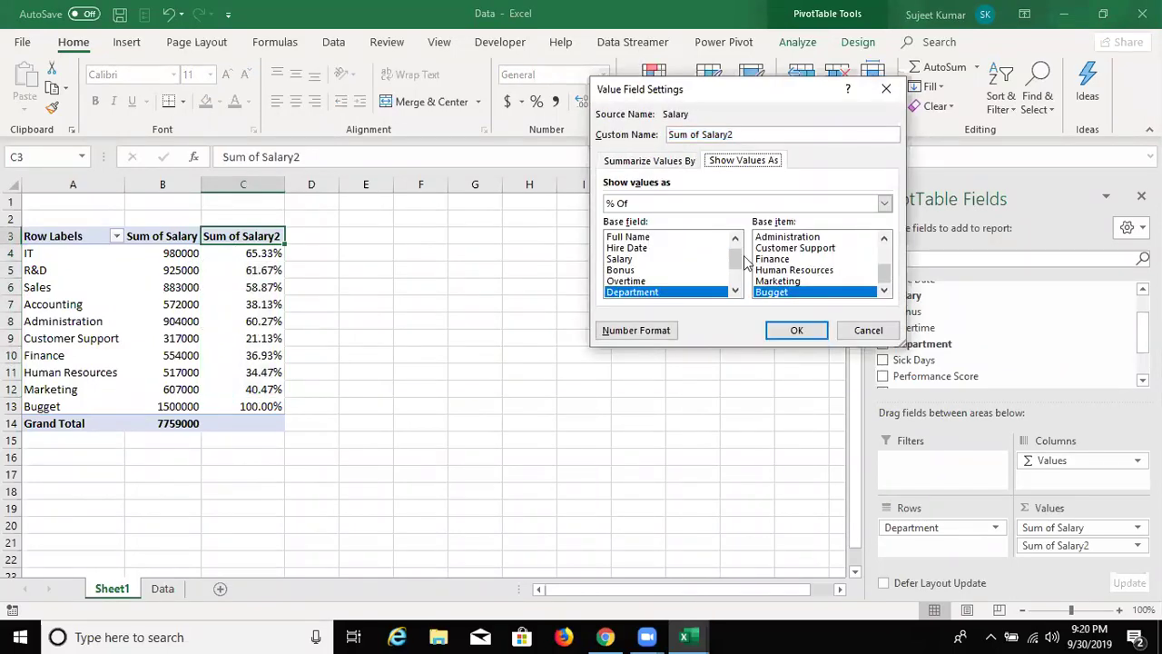
left_click(884, 203)
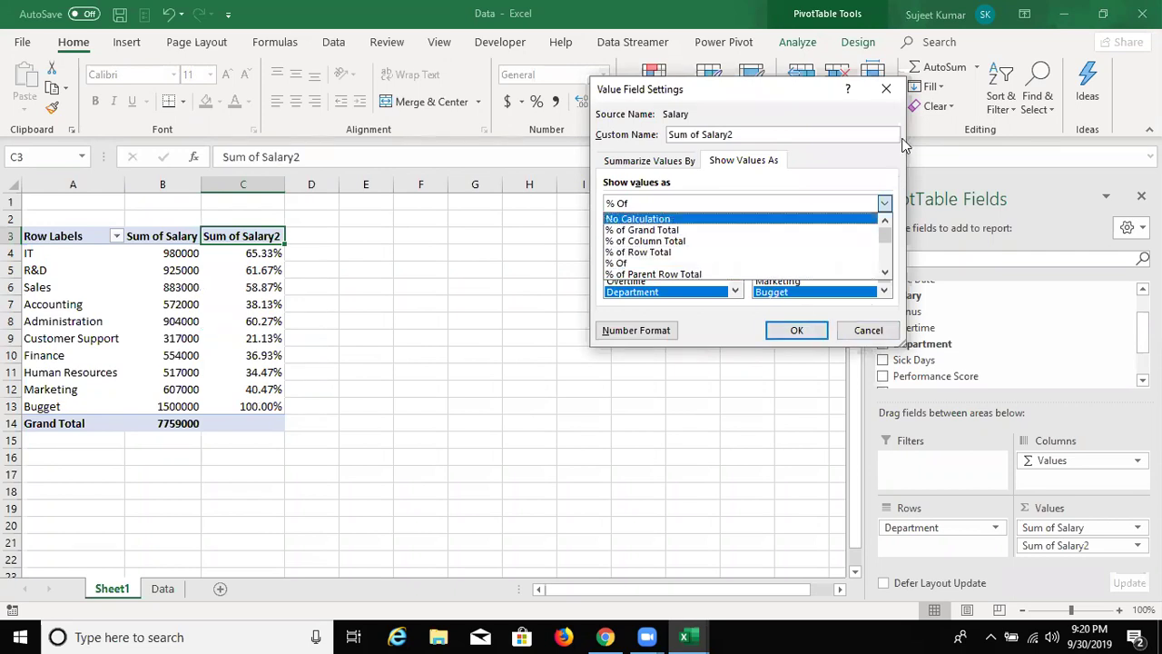
left_click(886, 87)
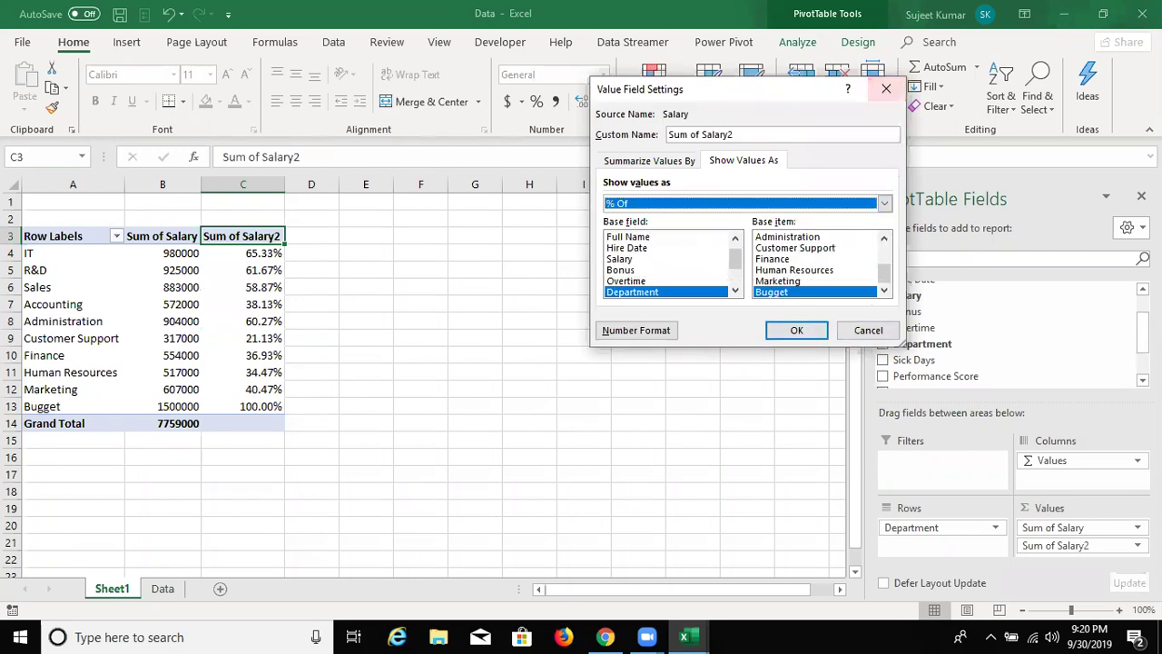
Replace Sum of Salary2 with Month as the pivot table's column field and check the monthly and department grand totals.
left_click(885, 88)
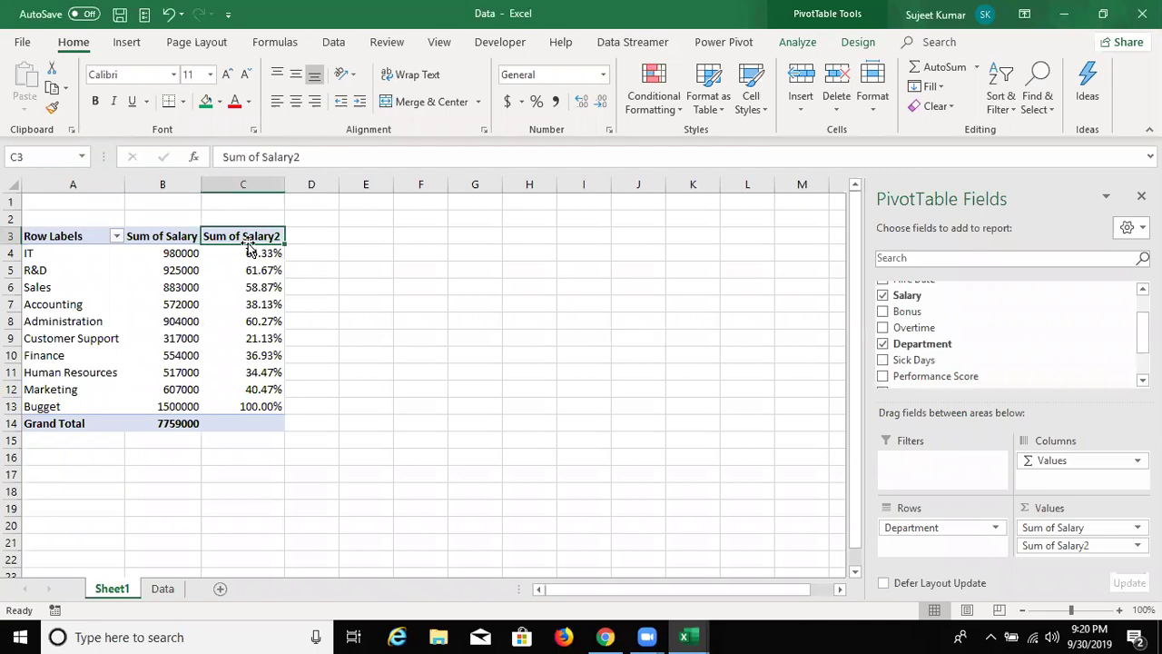
left_click_drag(1047, 554, 1063, 464)
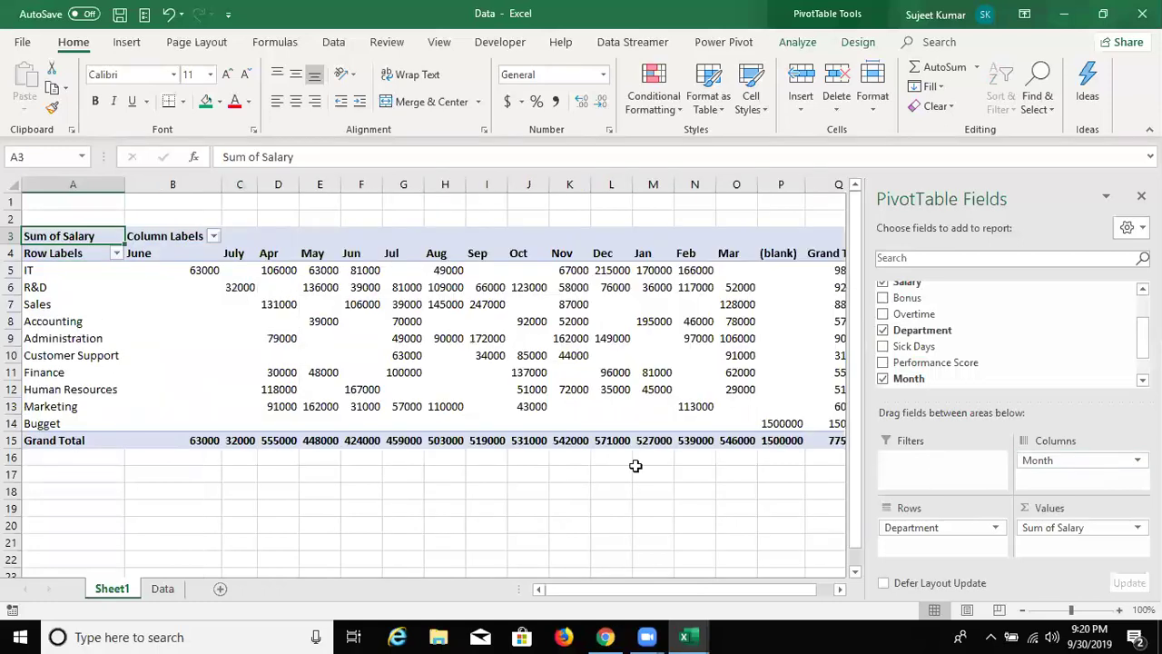
left_click(586, 525)
left_click_drag(191, 439, 677, 441)
left_click_drag(836, 272, 835, 406)
left_click(841, 519)
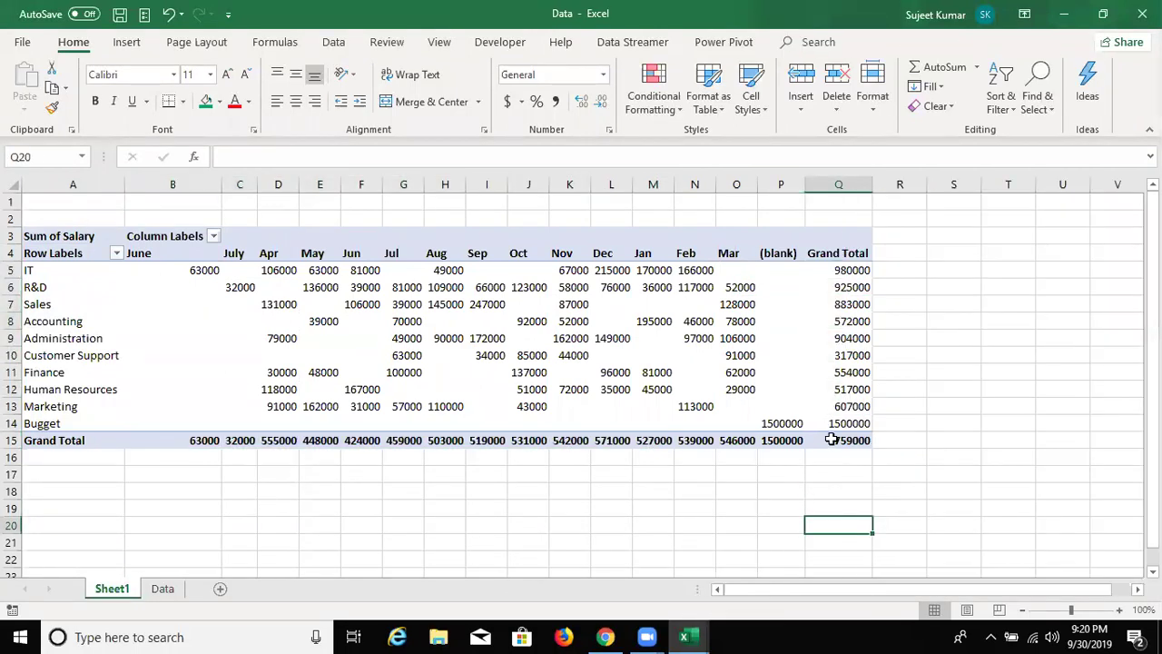
left_click(828, 440)
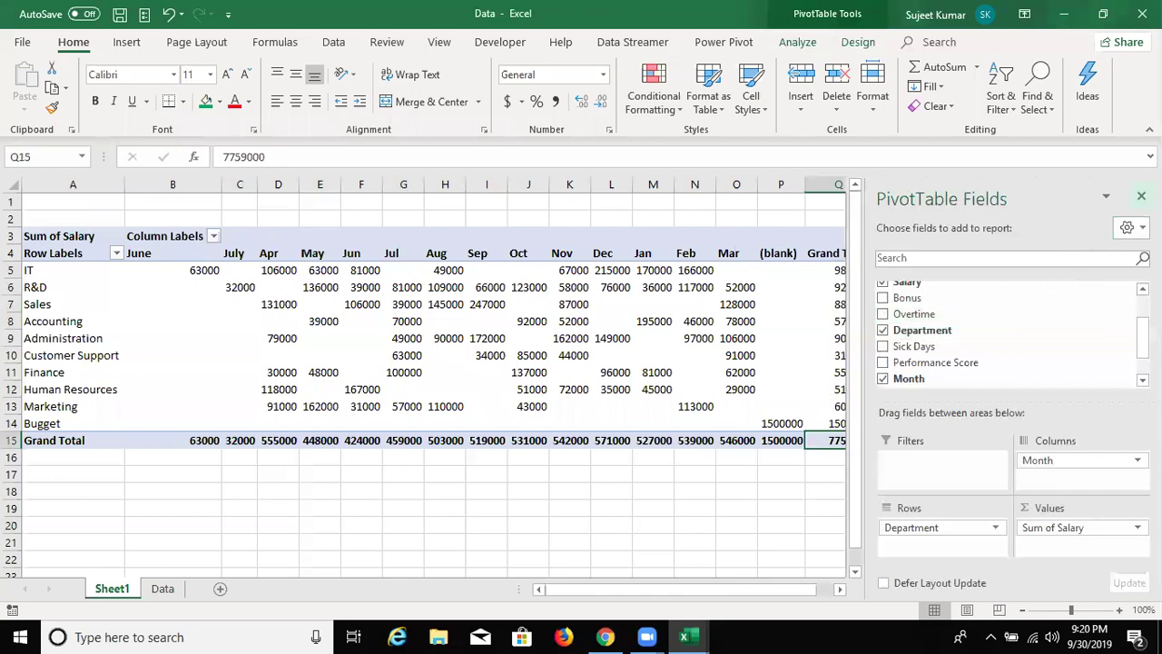
left_click(695, 525)
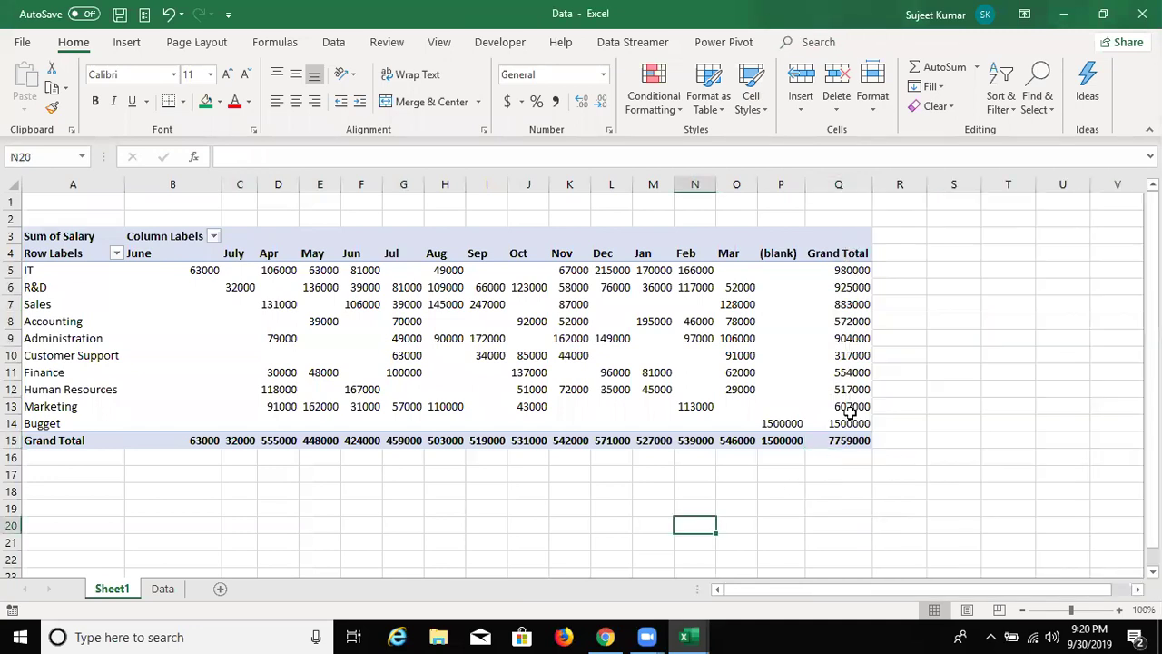
mouse_move(842, 440)
Move Month to the report filter and exclude Bugget from the pivot table's department rows.
left_click(110, 333)
left_click_drag(1069, 461, 970, 472)
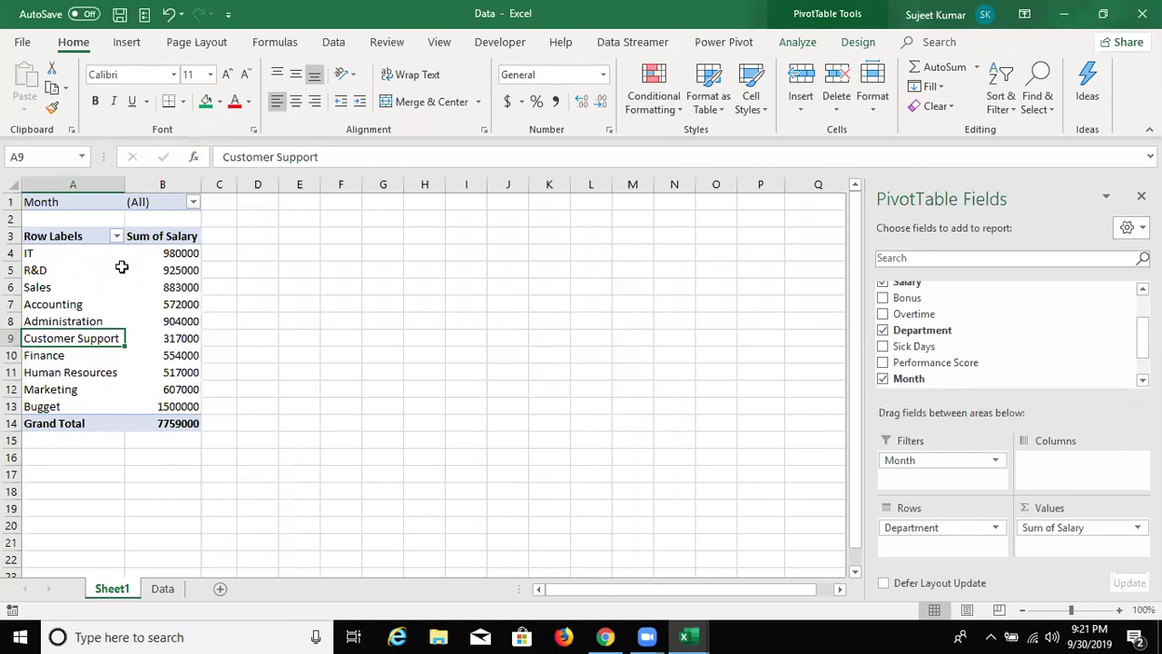
left_click(116, 236)
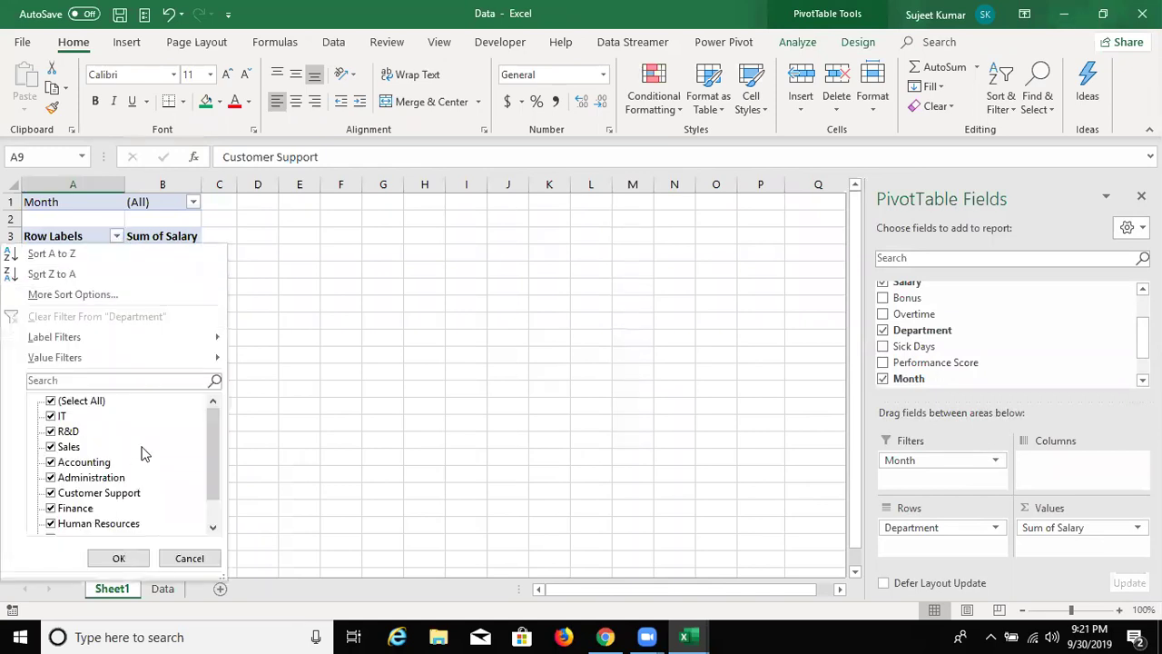
scroll(200, 525, "down", 1)
left_click(51, 523)
left_click(118, 557)
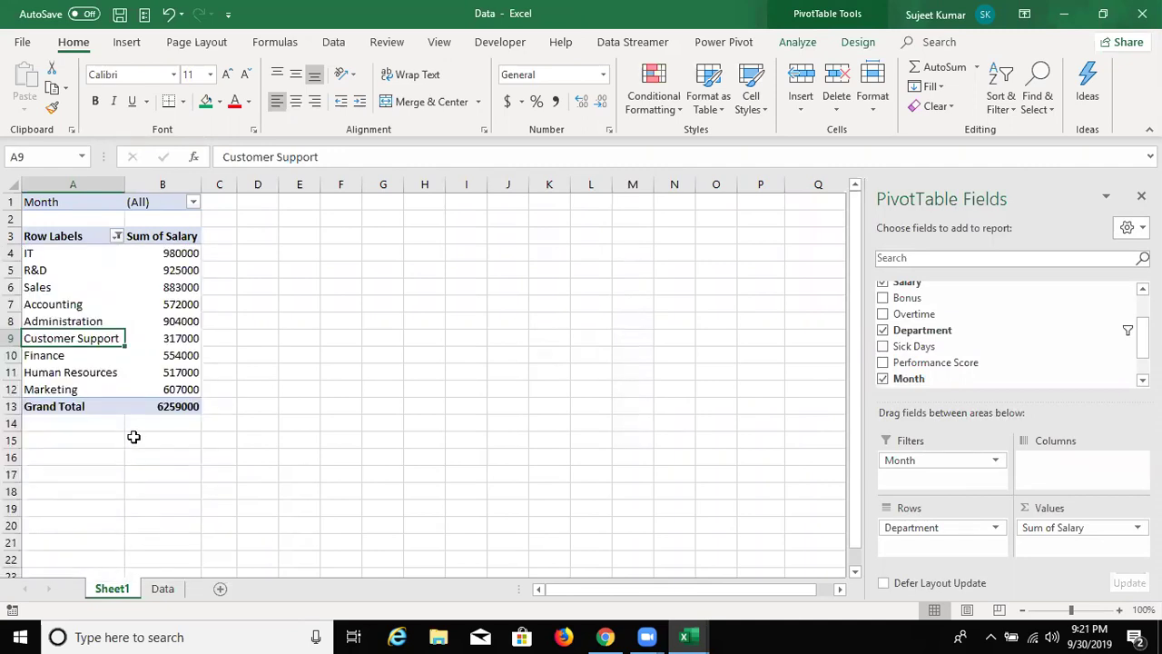
mouse_move(152, 412)
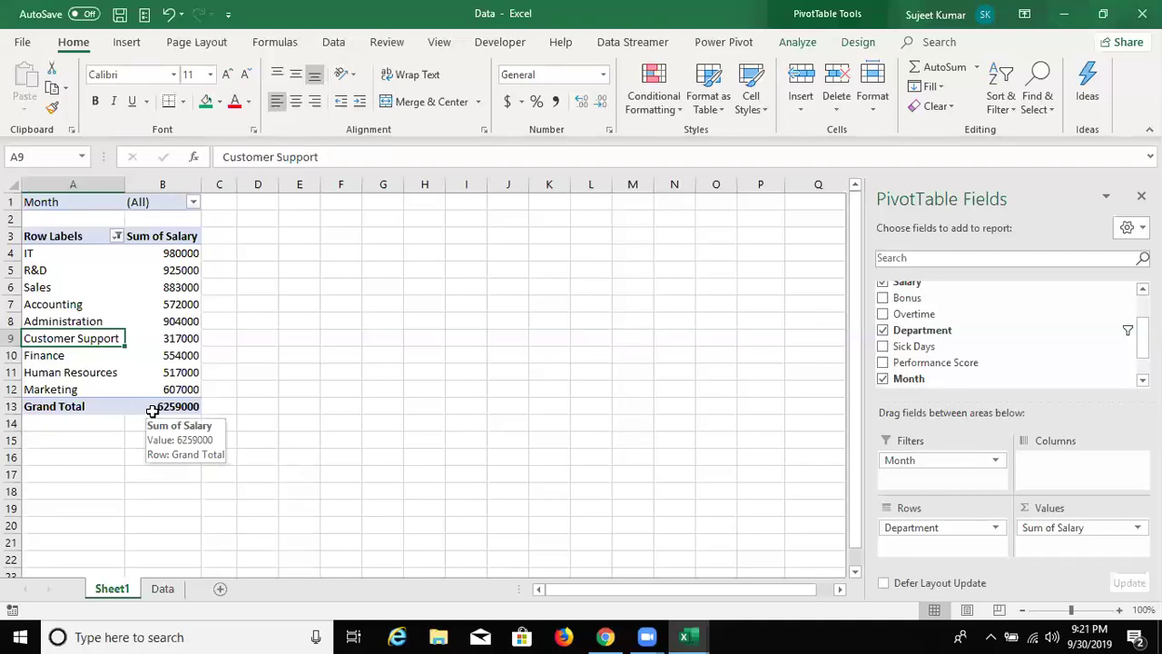
left_click_drag(166, 388, 182, 253)
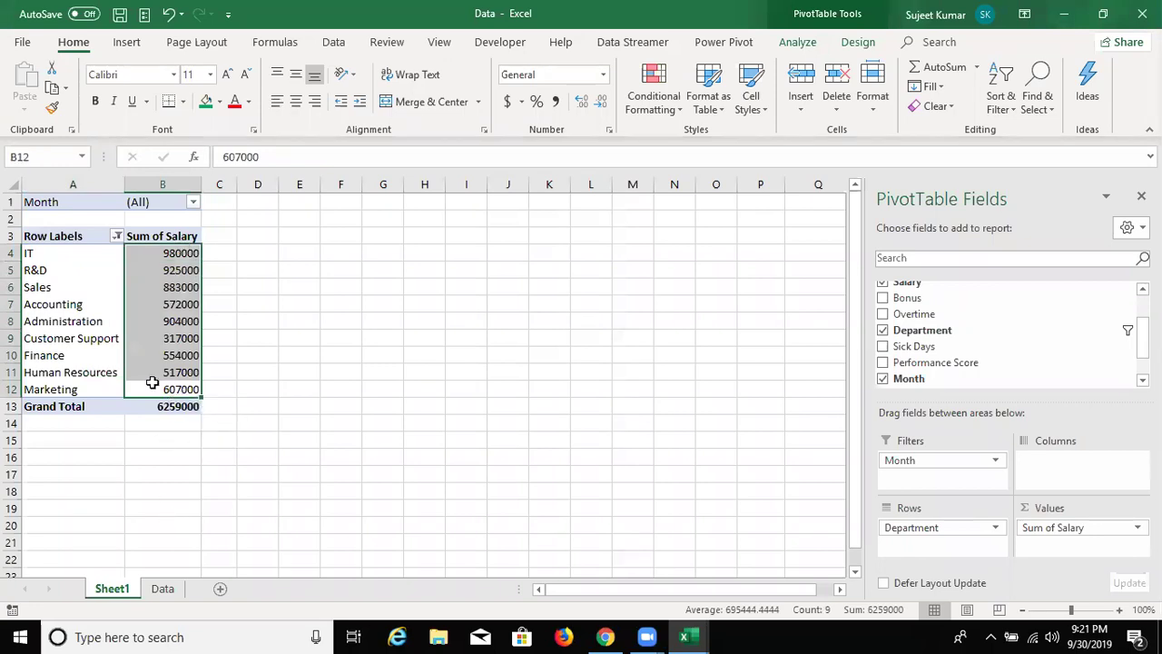
left_click(168, 285)
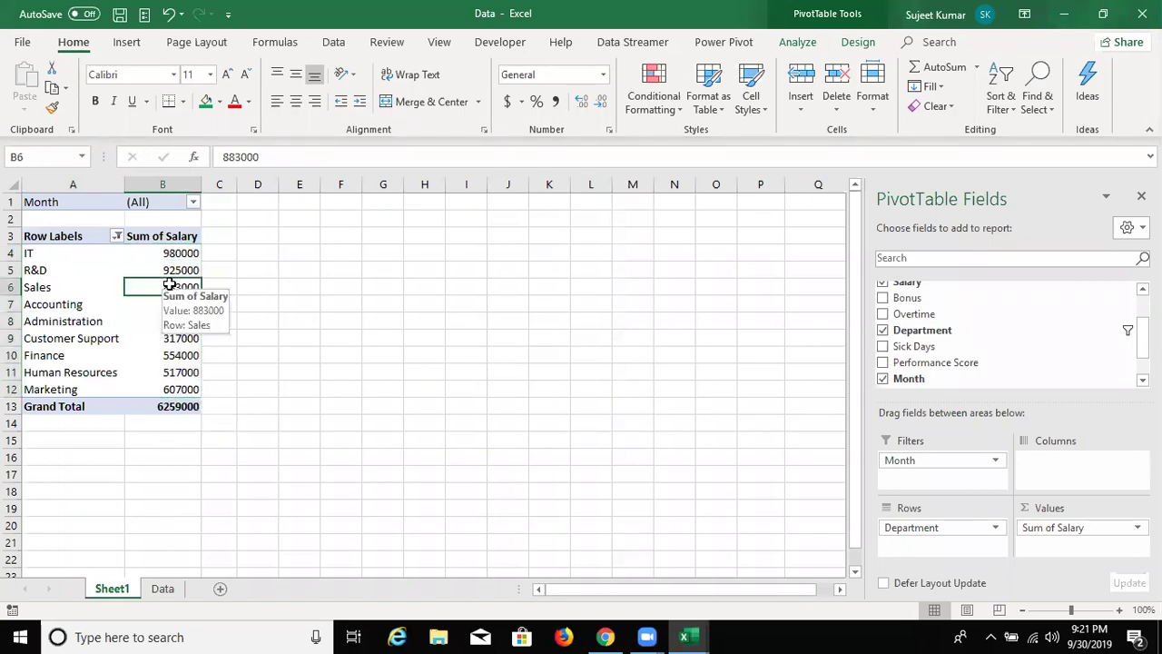
Show Sum of Salary as % of Column Total.
left_click(174, 237)
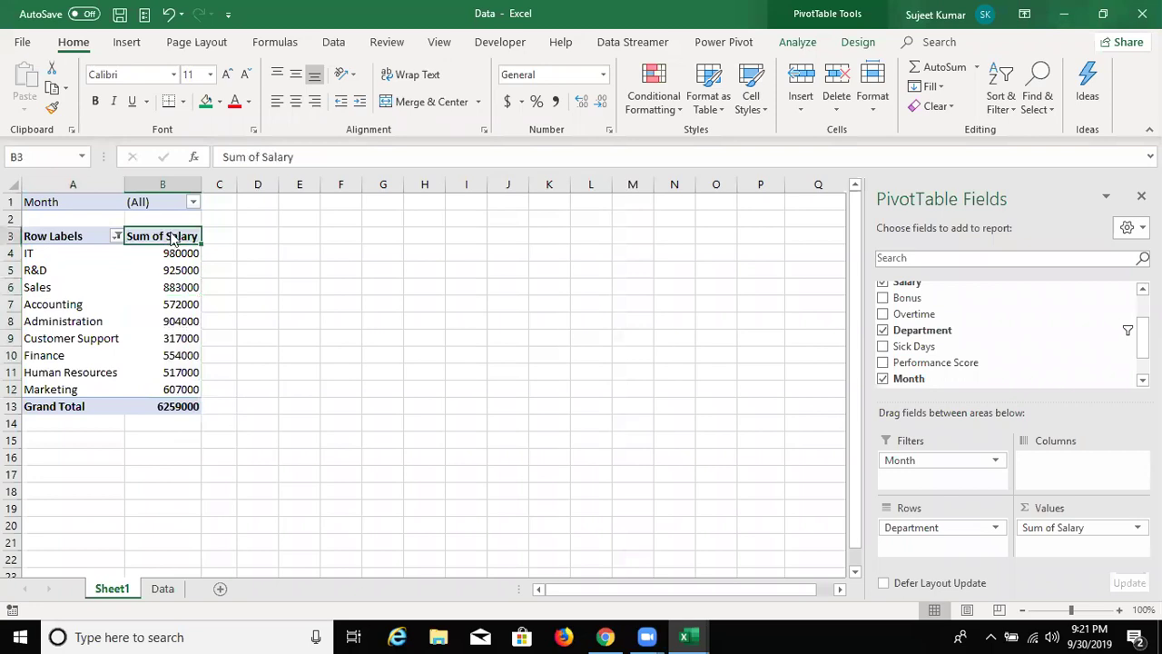
double_click(174, 237)
left_click(728, 160)
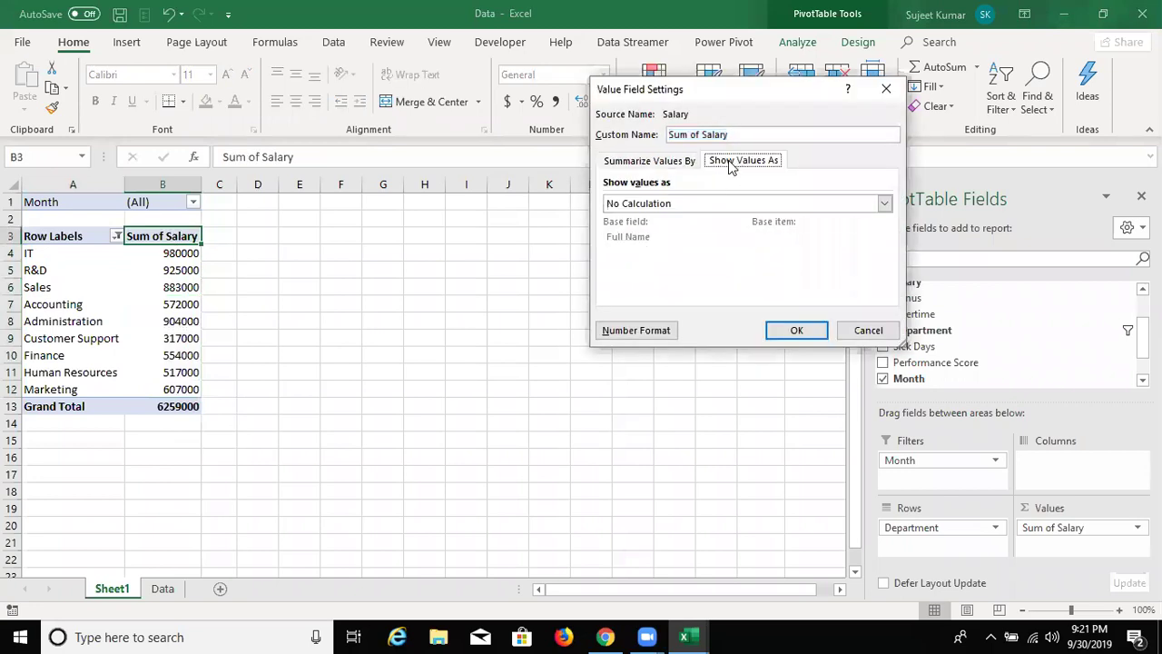
left_click(700, 203)
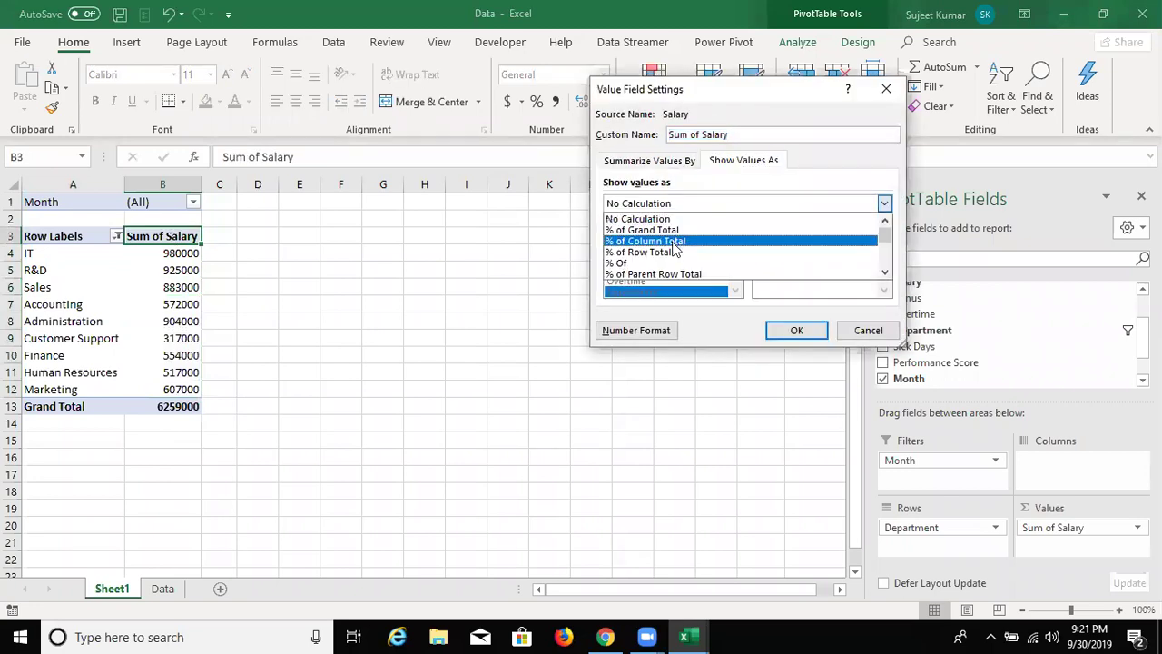
left_click(674, 250)
left_click(796, 331)
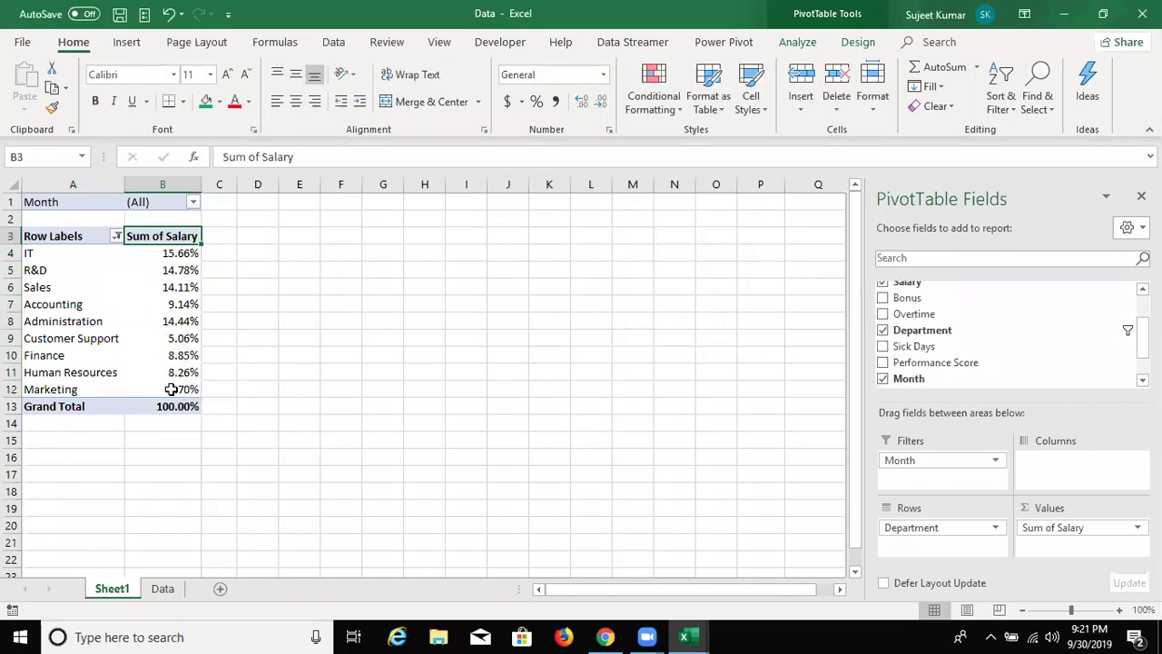
double_click(174, 238)
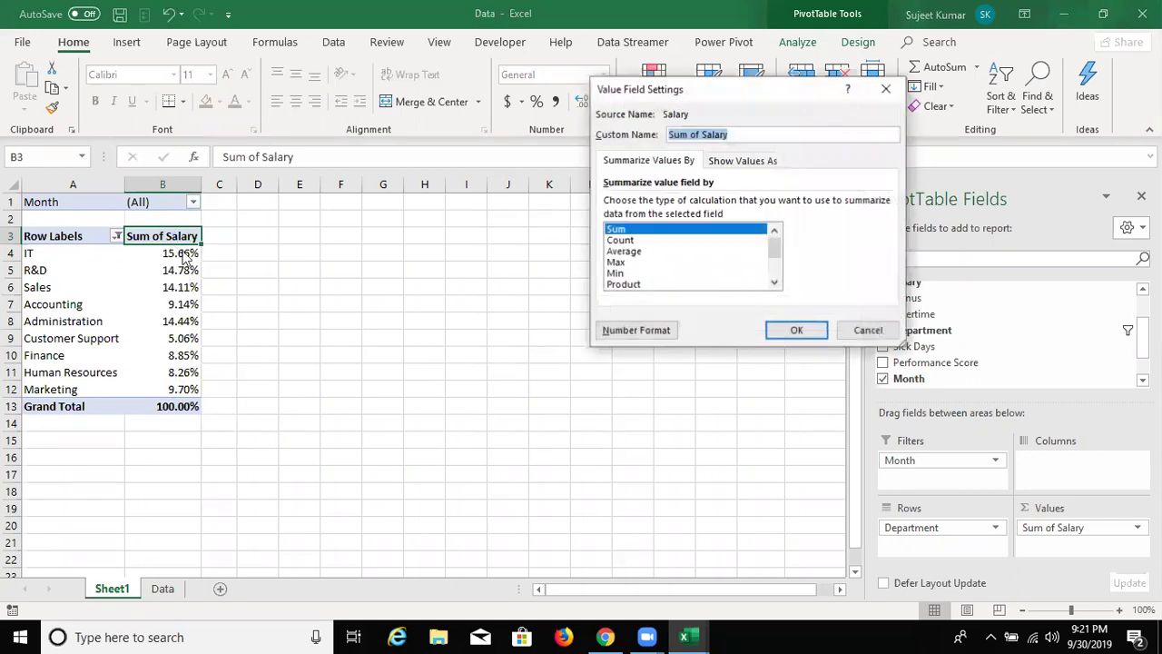
type("'")
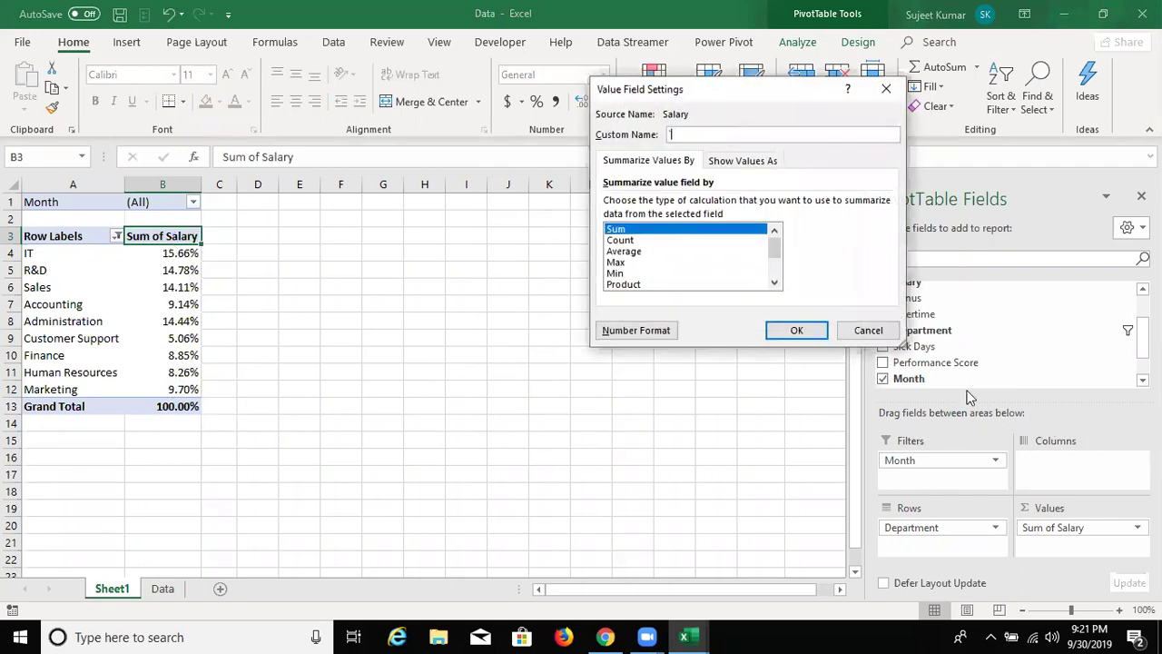
left_click(859, 332)
Move Month to the columns area, show Sum of Salary as % of Row Total, and check the IT row's monthly shares.
left_click_drag(908, 460, 1046, 466)
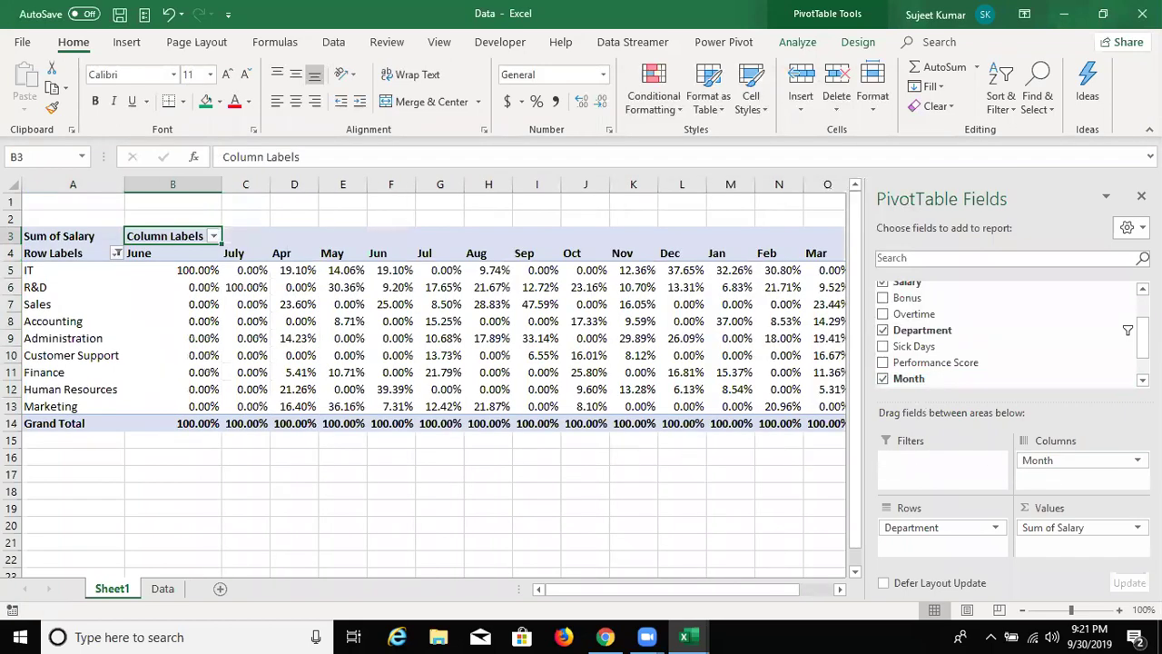
left_click(1102, 526)
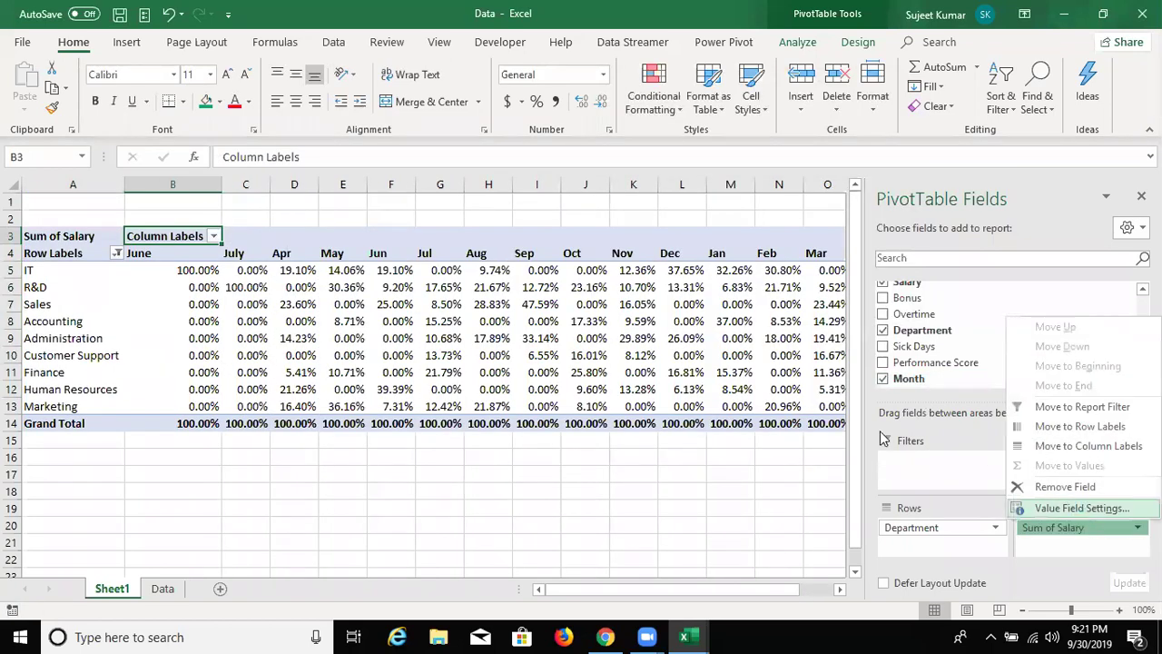
left_click(1081, 508)
left_click(732, 161)
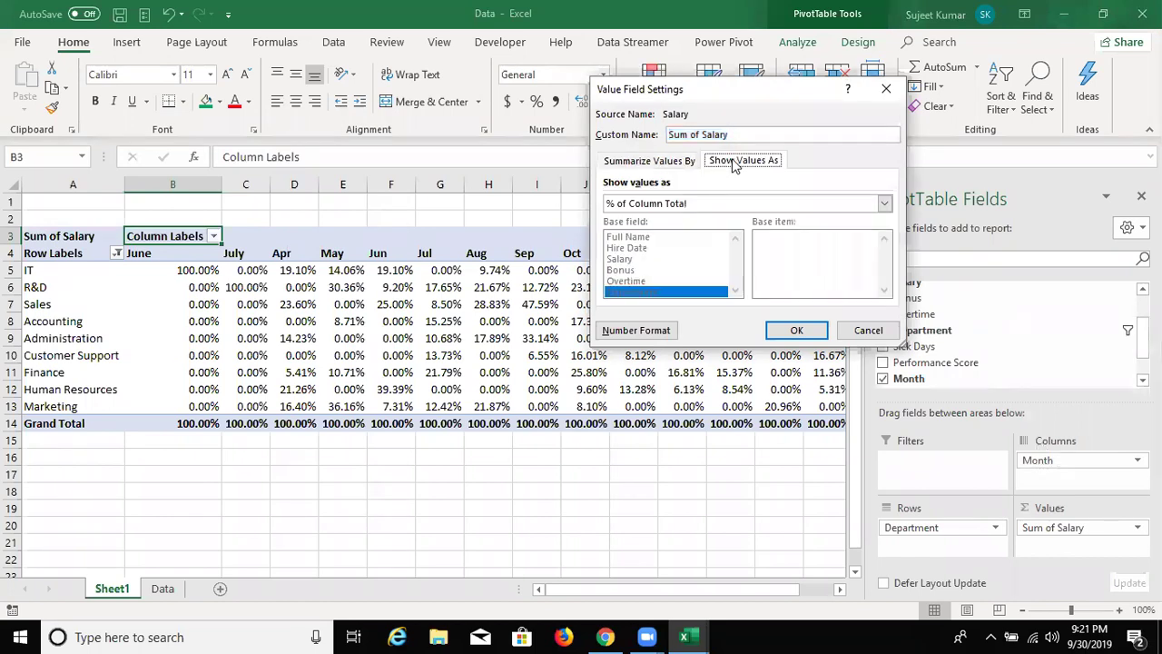
left_click(647, 207)
left_click(646, 258)
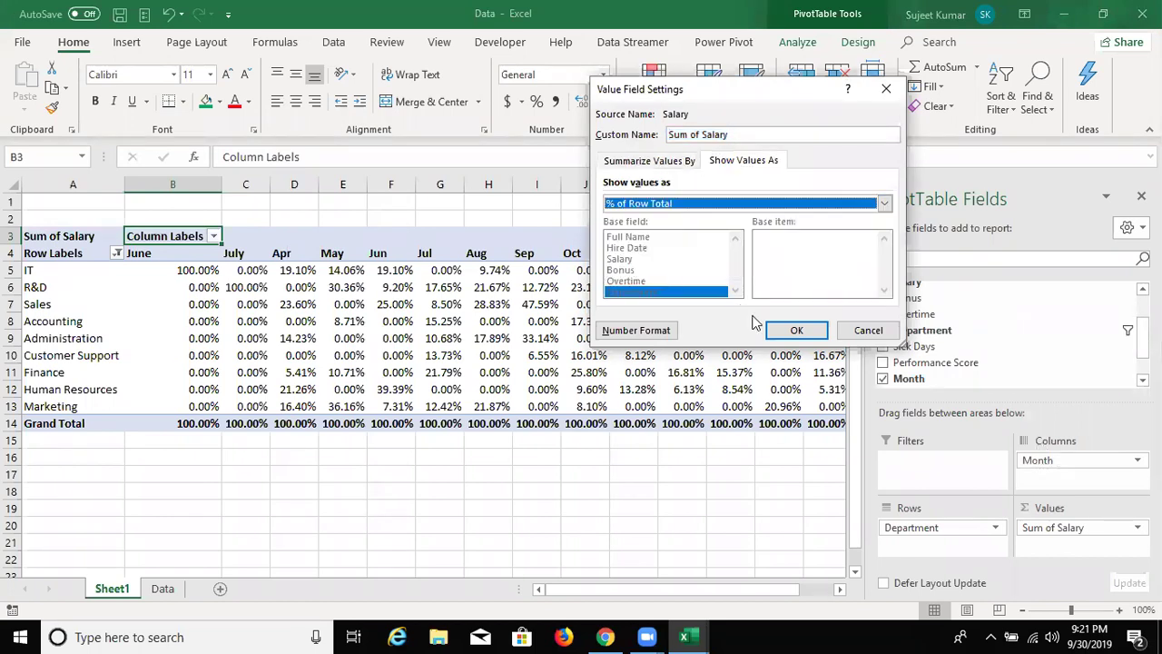
left_click(796, 331)
left_click_drag(200, 270, 752, 270)
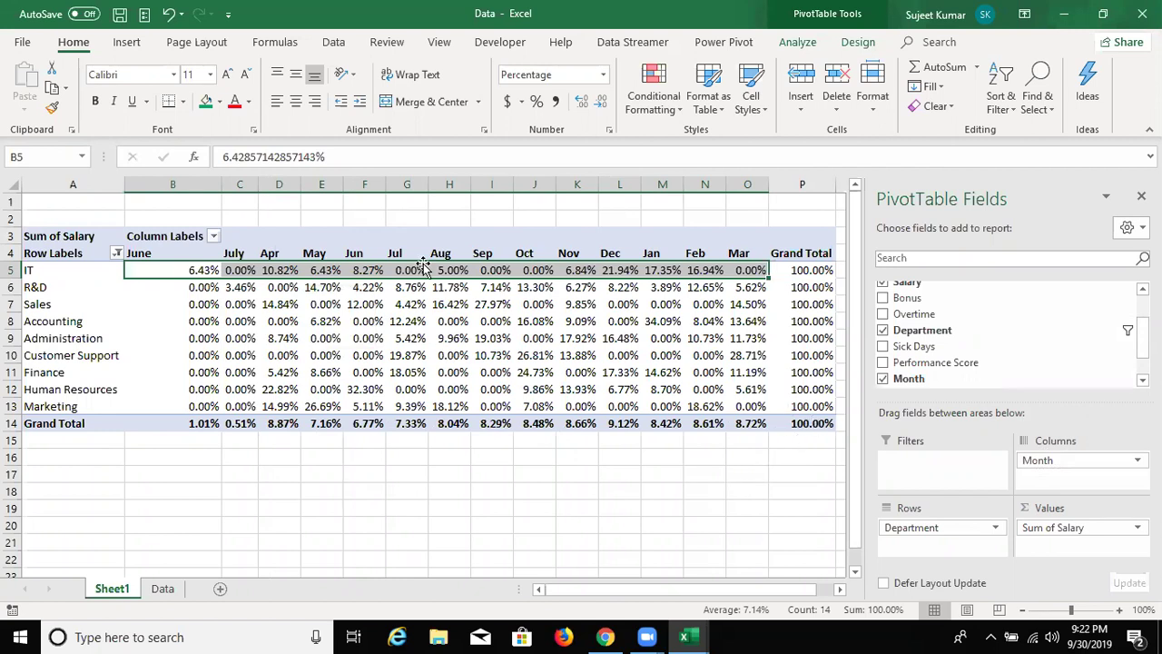
left_click(170, 237)
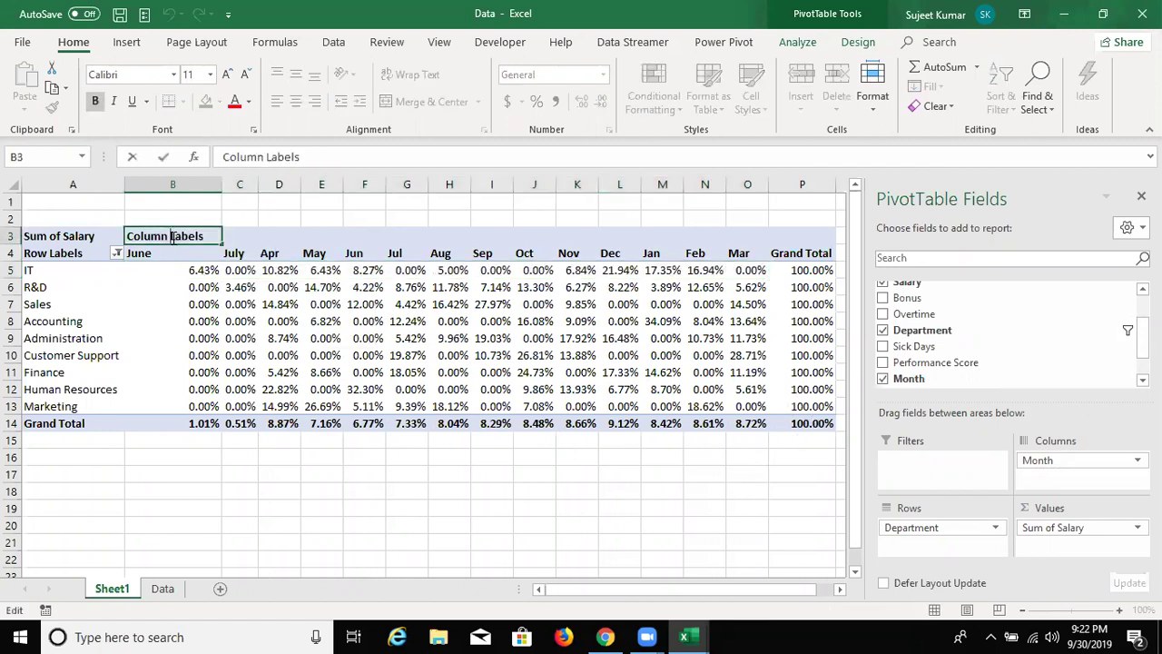
double_click(163, 258)
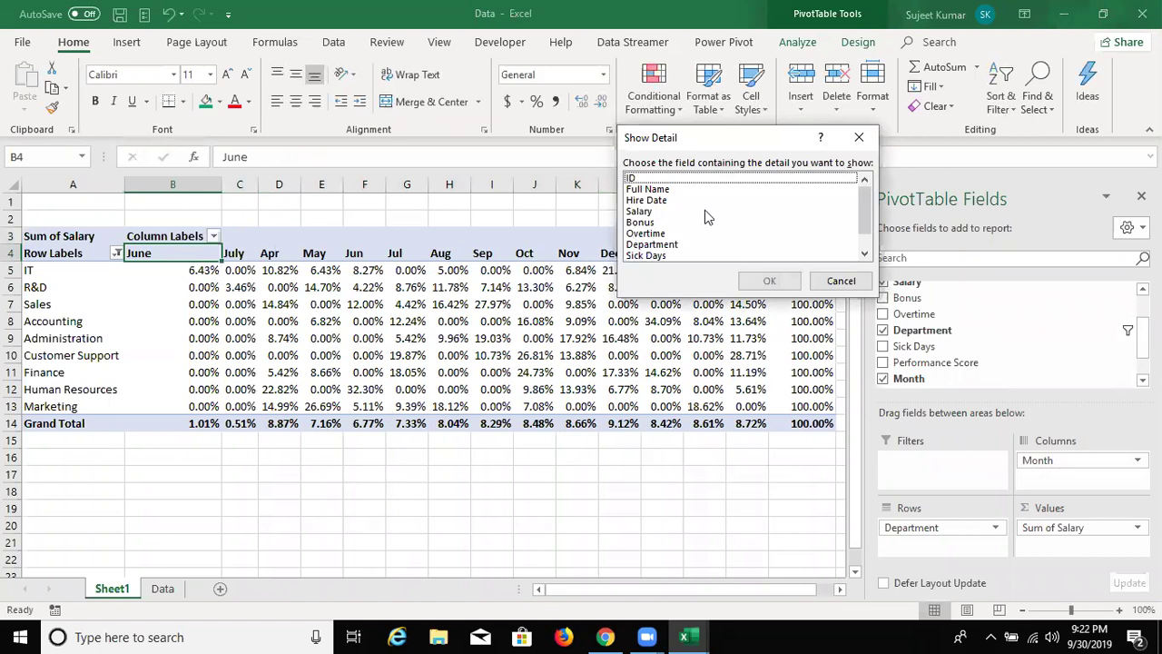
key("Escape")
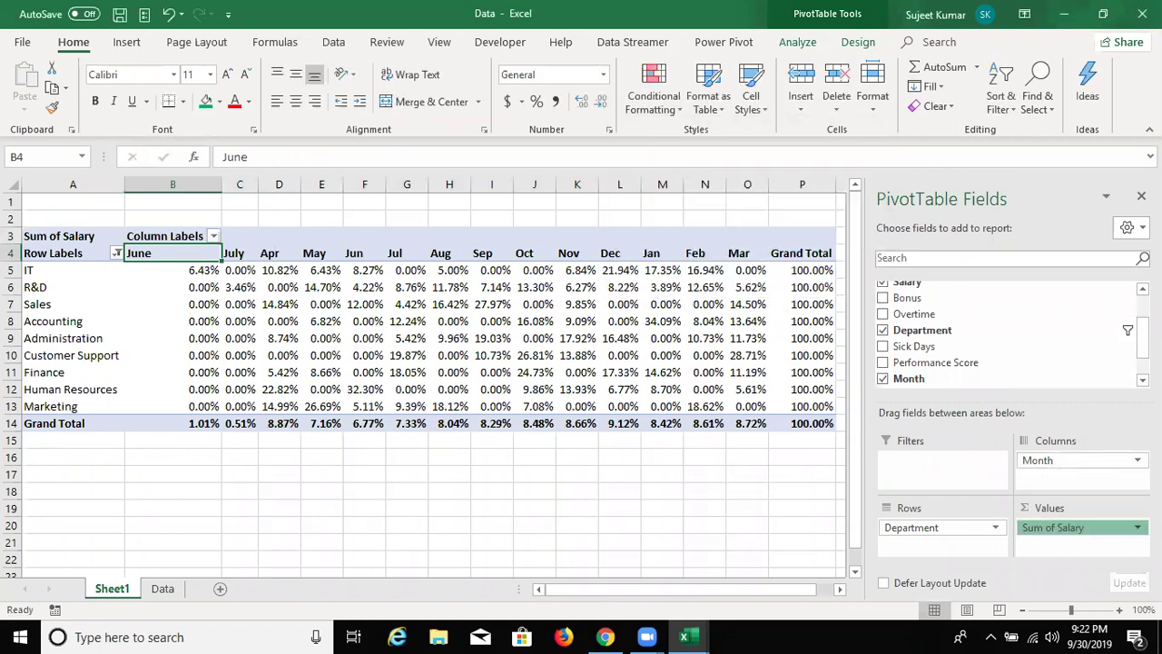
Show Sum of Salary as % of Grand Total and check the percentages across all departments and months.
left_click(1125, 526)
left_click(1080, 509)
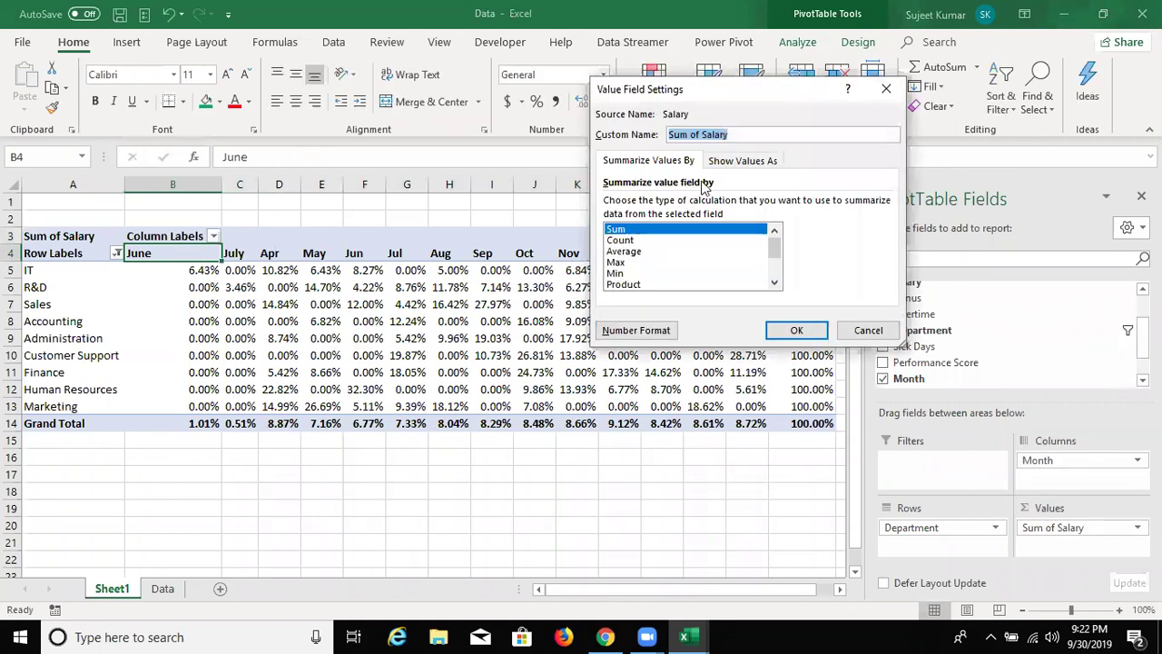
left_click(737, 162)
left_click(884, 202)
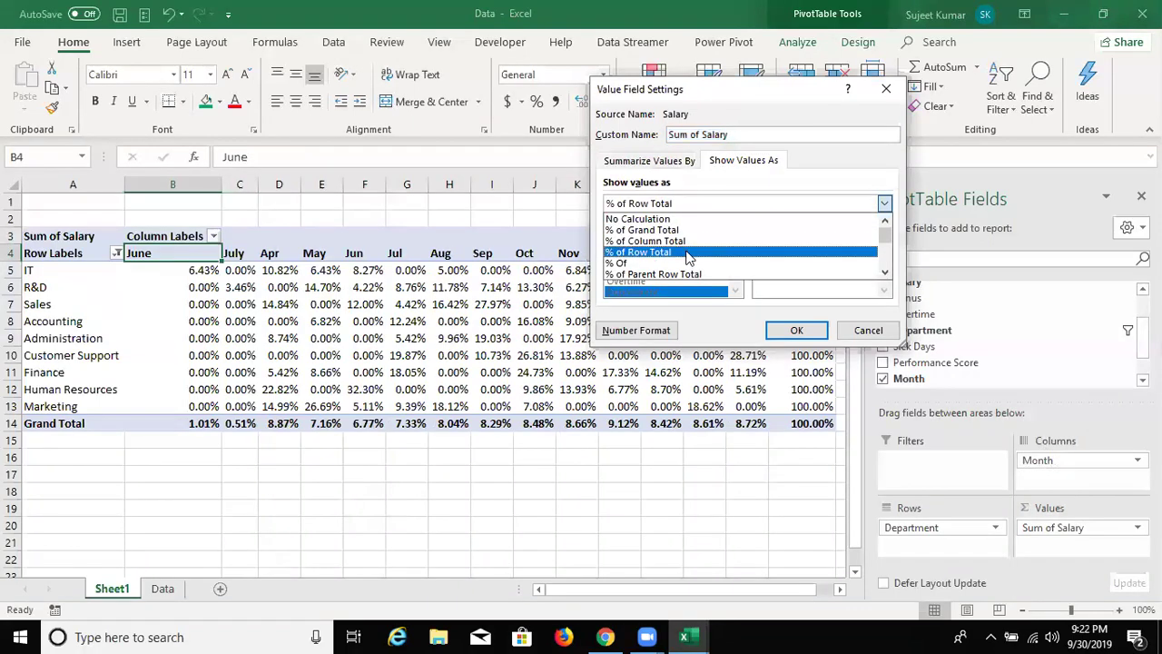
left_click(682, 230)
left_click(783, 331)
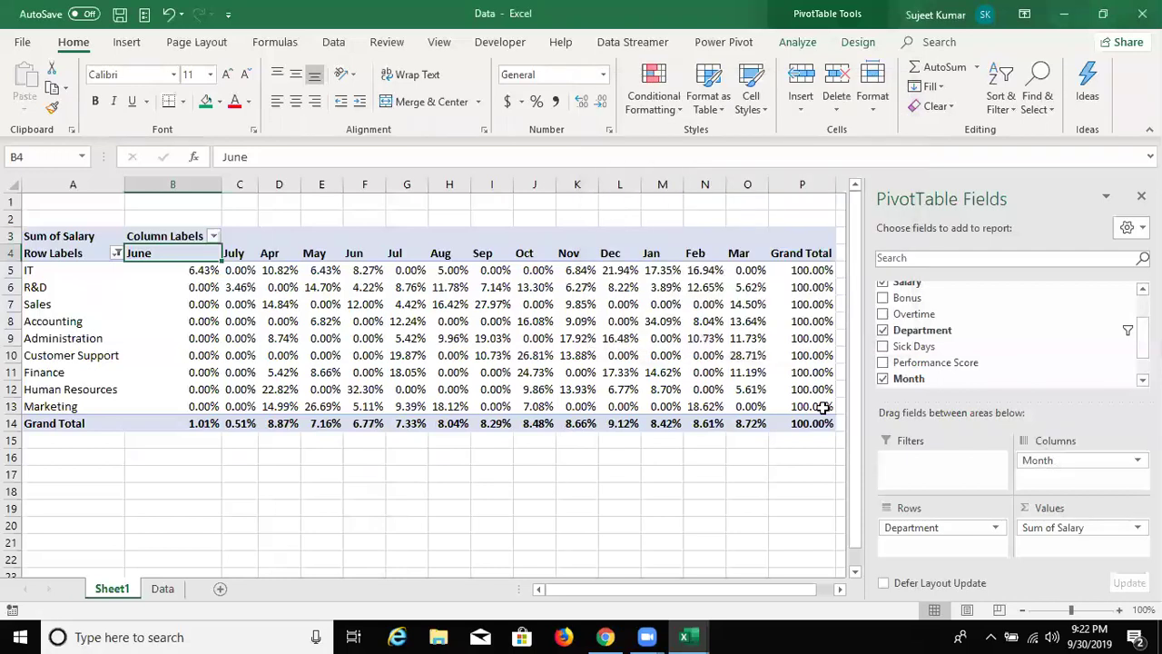
left_click(742, 423)
left_click_drag(679, 405, 162, 270)
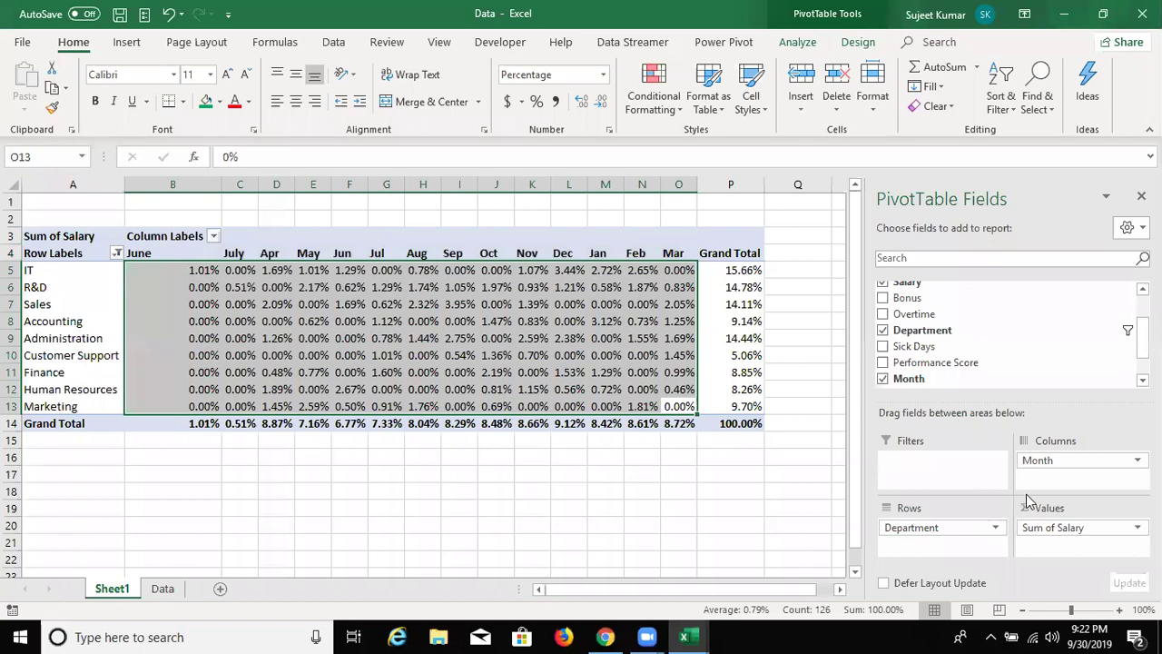
Return the Month field from the pivot table's columns to the report filter.
left_click(1080, 527)
left_click(980, 462)
left_click_drag(1039, 460, 926, 461)
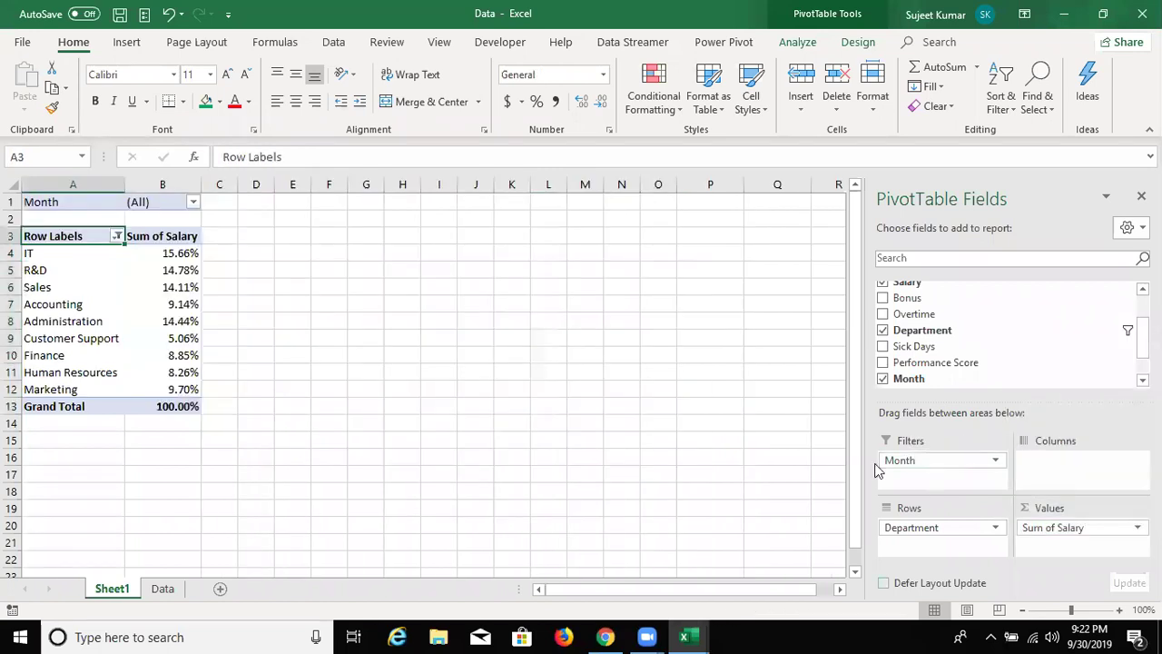
Show Sum of Salary as Running Total In with Department as the base field.
left_click(169, 238)
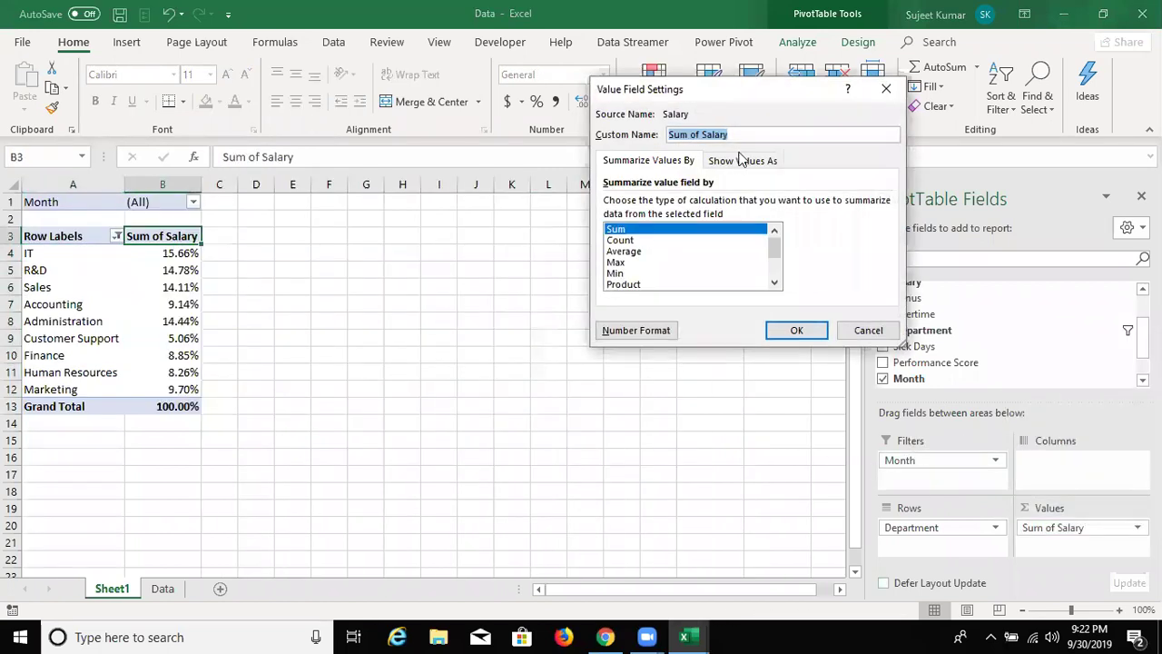
left_click(740, 160)
left_click(699, 204)
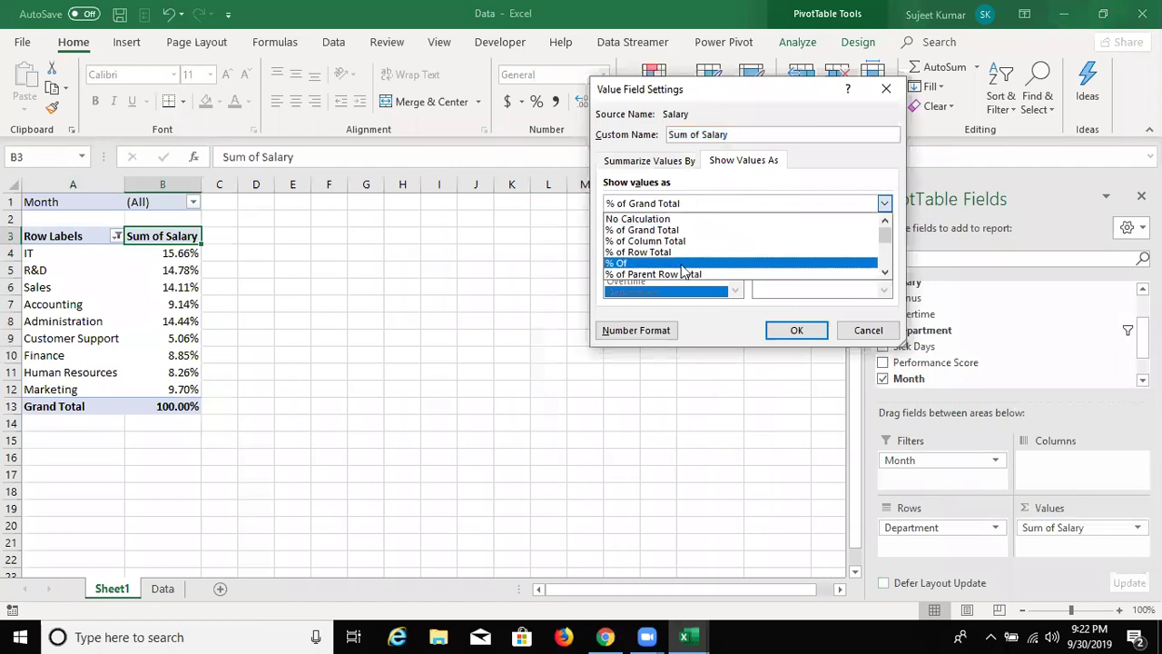
scroll(682, 272, "down", 2)
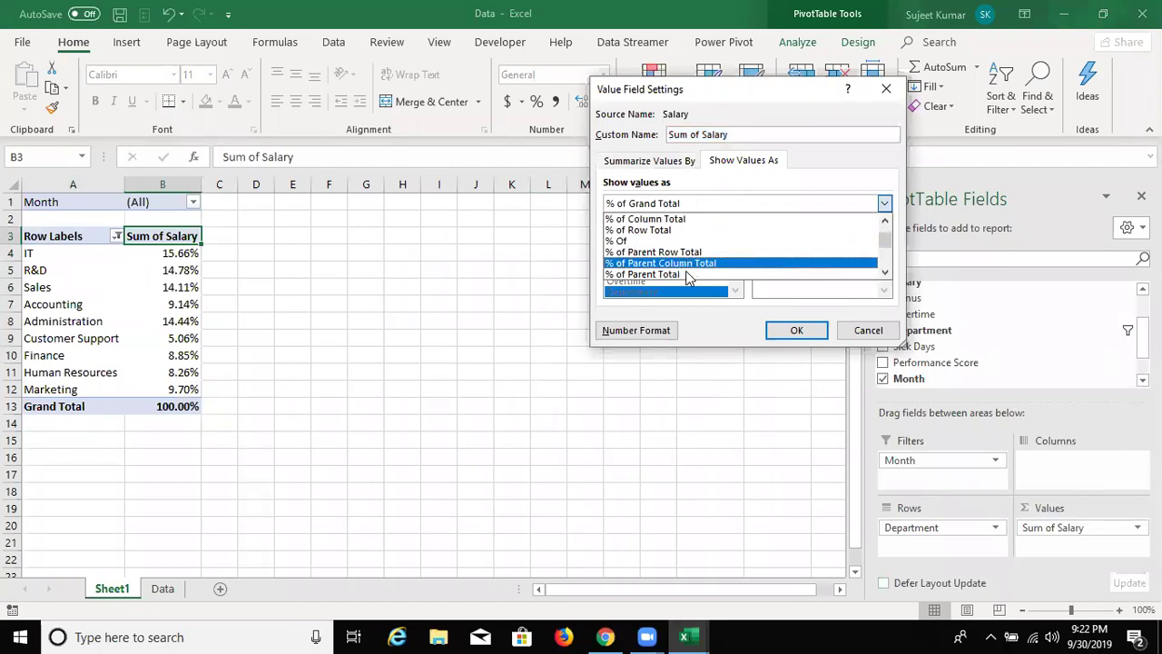
scroll(687, 277, "down", 2)
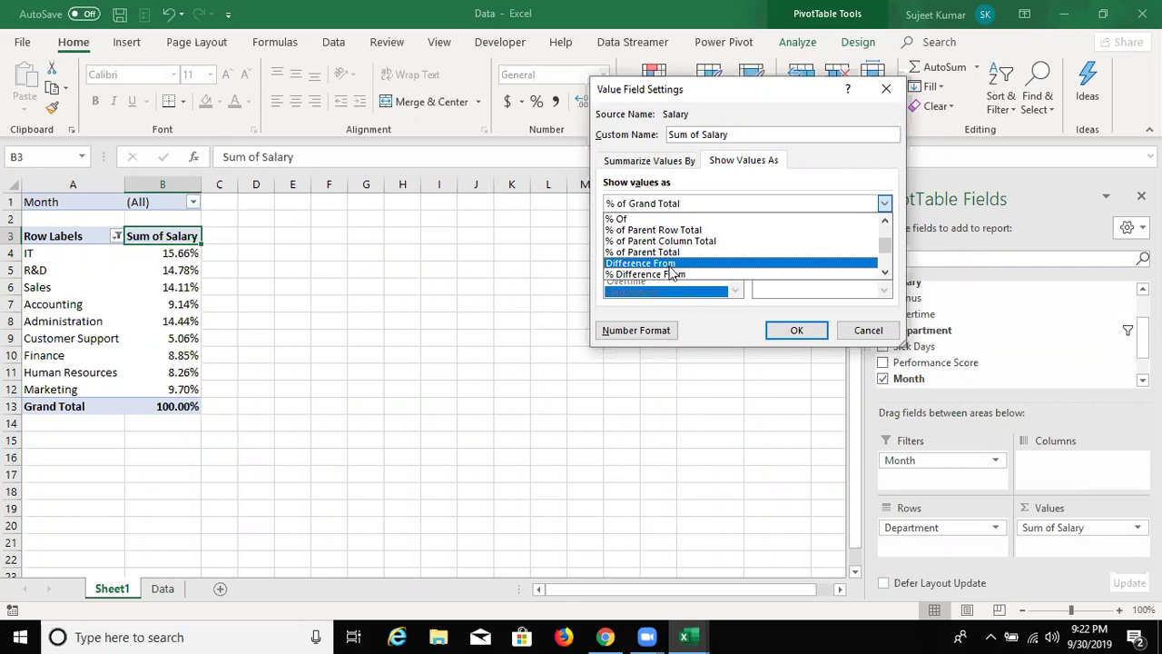
scroll(671, 271, "down", 1)
left_click(669, 274)
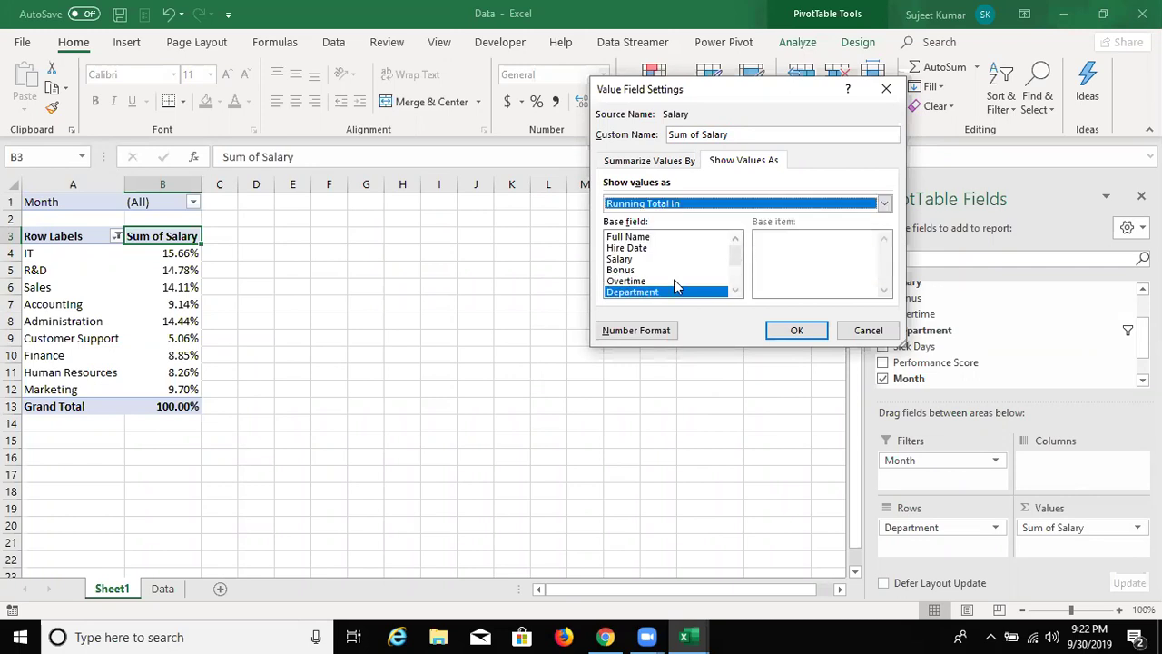
left_click(779, 332)
Place Month in the rows and Department in the report filter, and show Sum of Salary as Running Total In based on Month.
left_click_drag(967, 459, 881, 467)
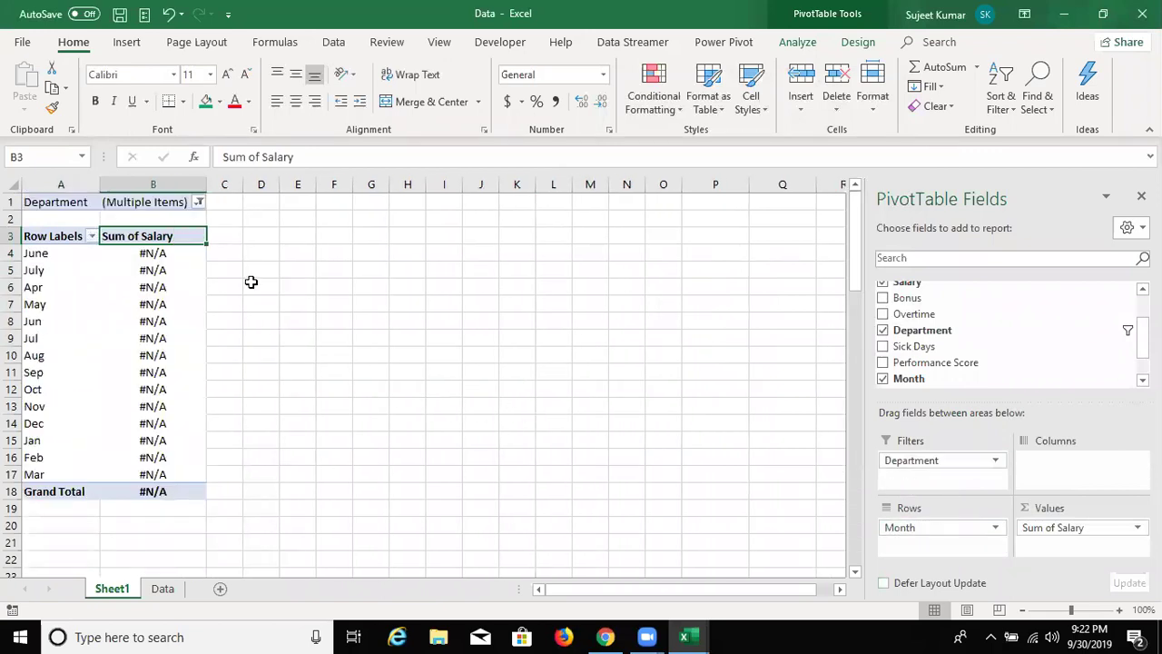
double_click(159, 235)
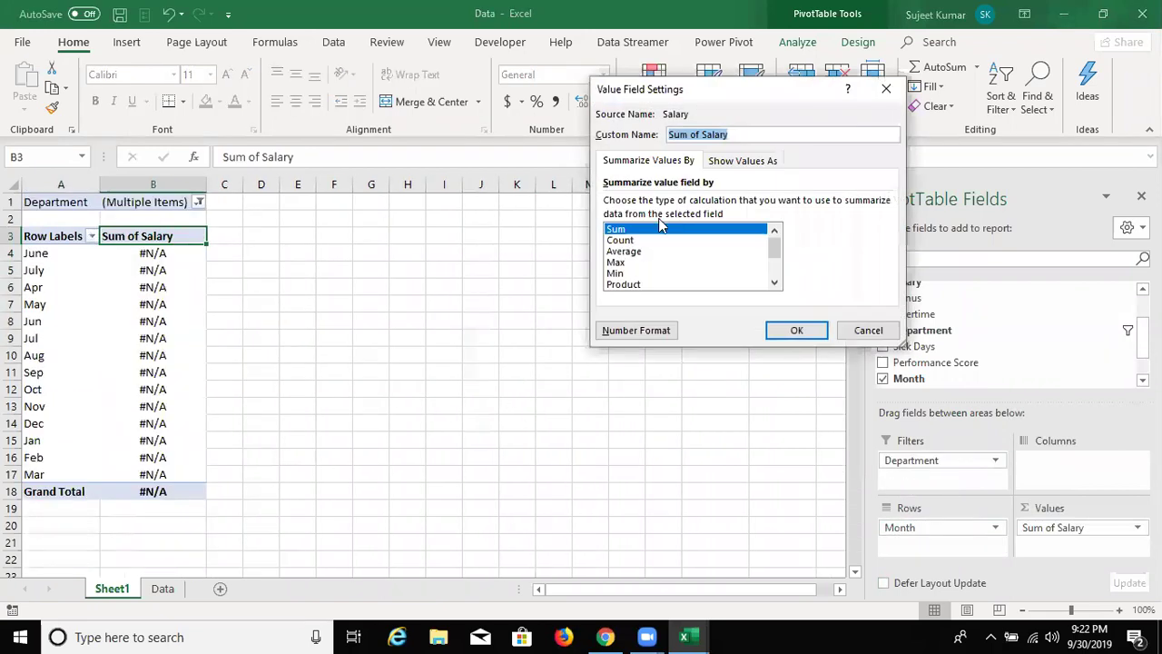
left_click(742, 160)
left_click(685, 205)
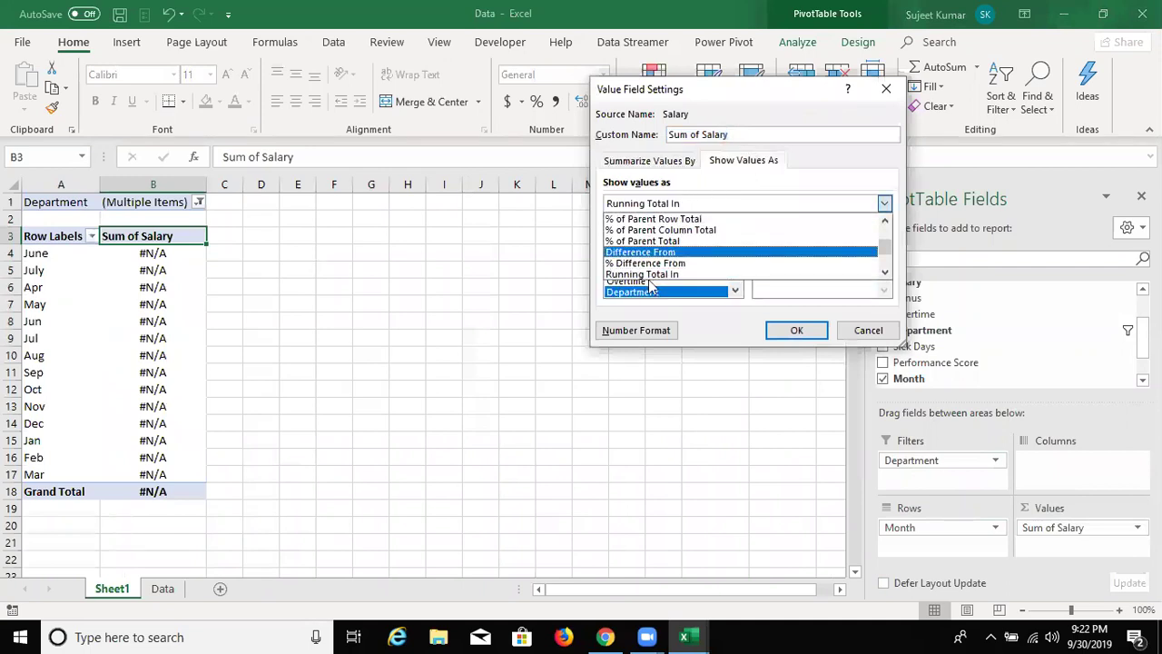
left_click(646, 272)
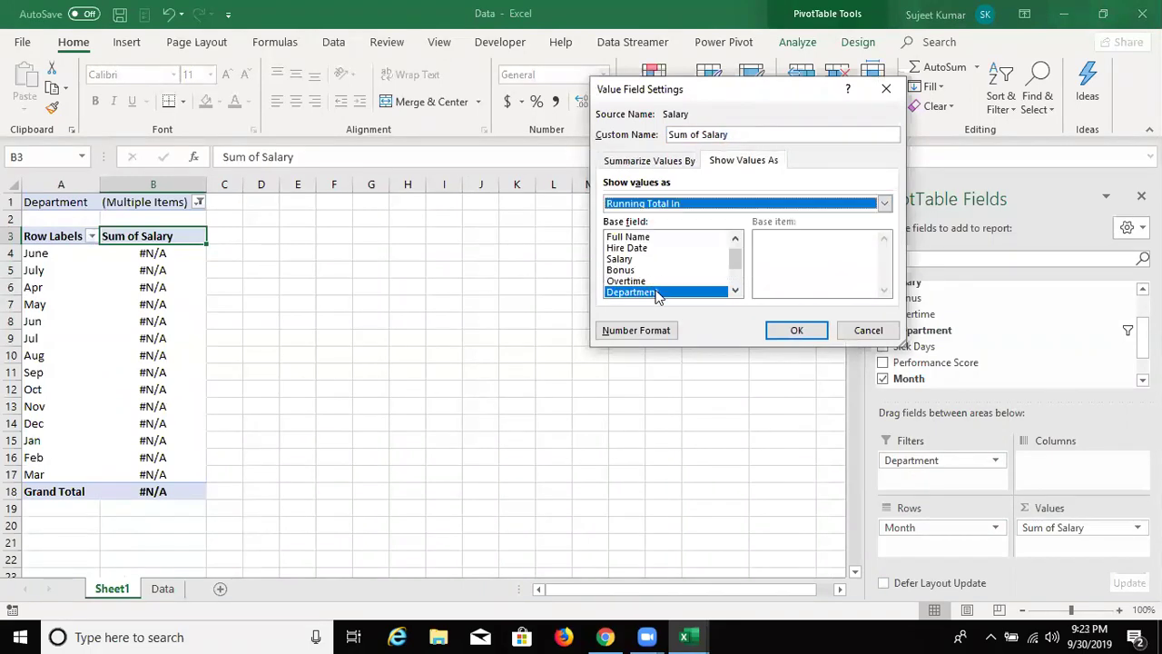
scroll(731, 272, "down", 2)
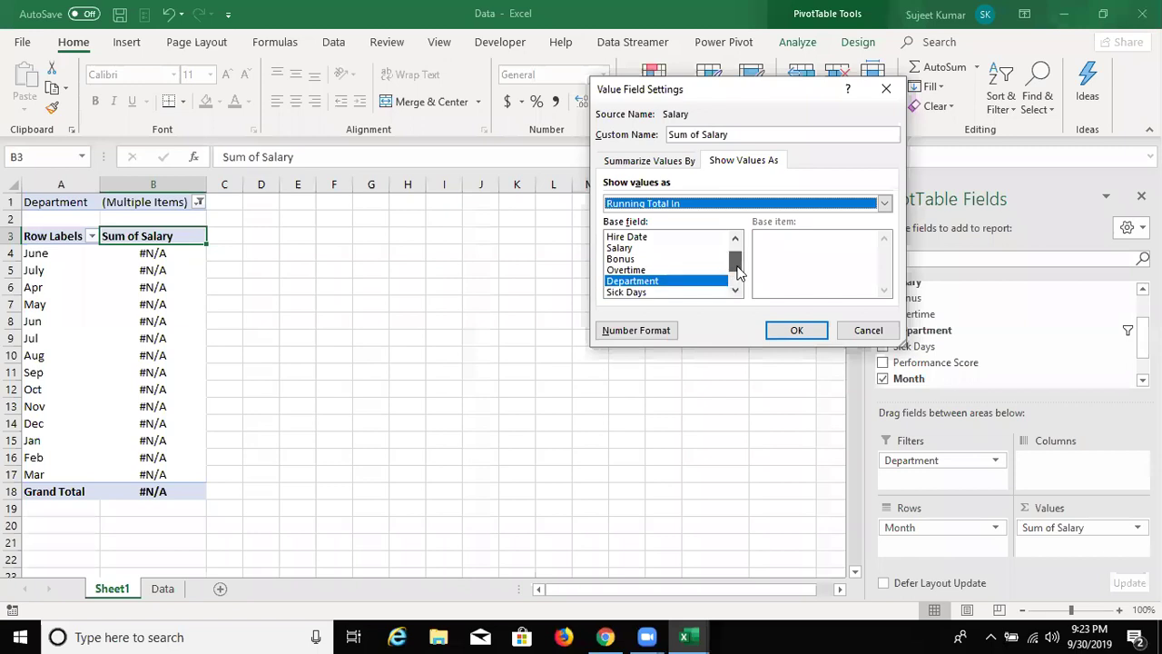
left_click(662, 282)
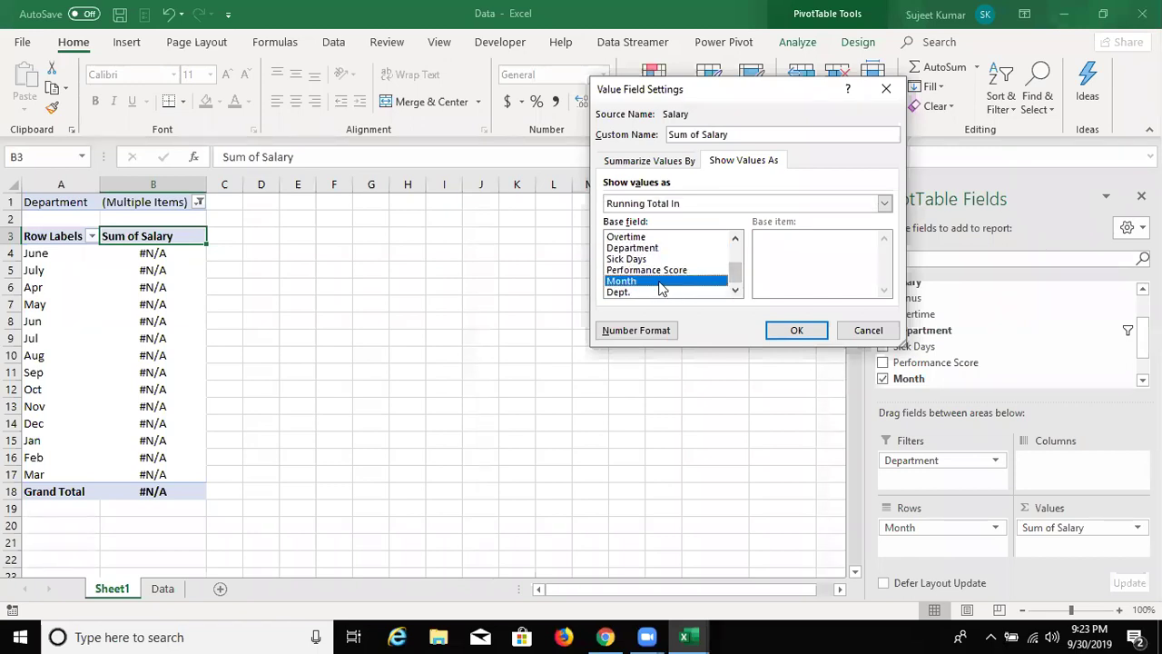
left_click(796, 330)
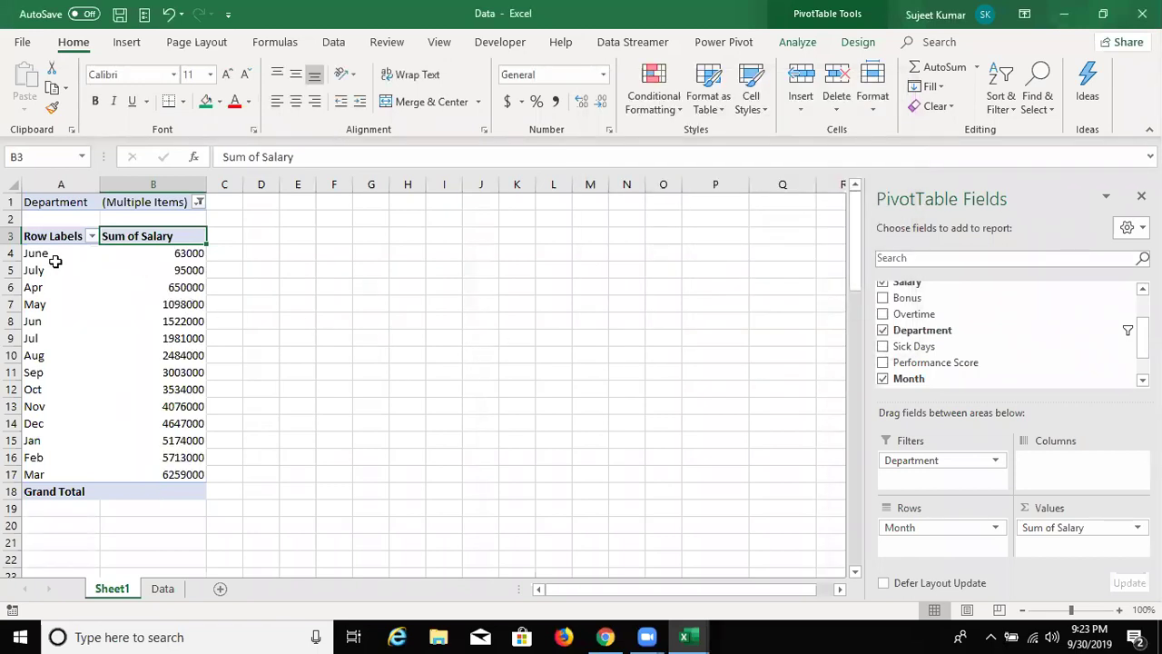
Examine how the salary running total accumulates over the months, and check the Department report filter.
left_click(60, 270)
left_click_drag(187, 253, 186, 355)
left_click_drag(45, 456, 42, 258)
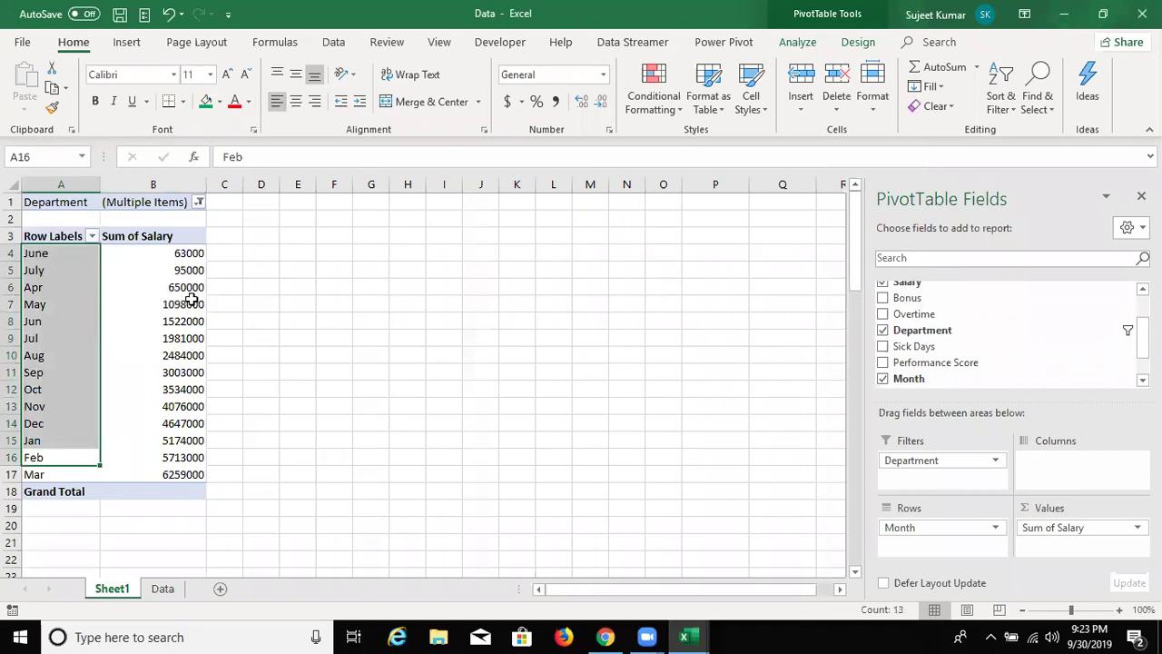
mouse_move(205, 488)
left_click(138, 203)
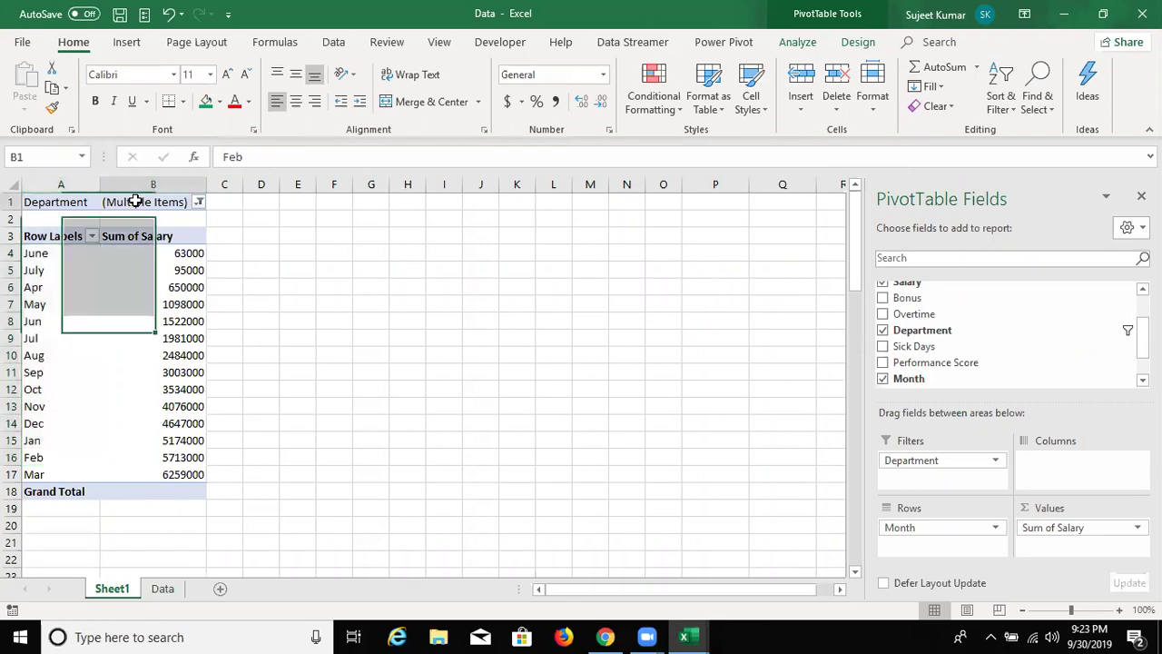
key("alt+Down")
key("Escape")
Review the other Show Values As calculations available for Sum of Salary without changing the current one.
left_click(160, 238)
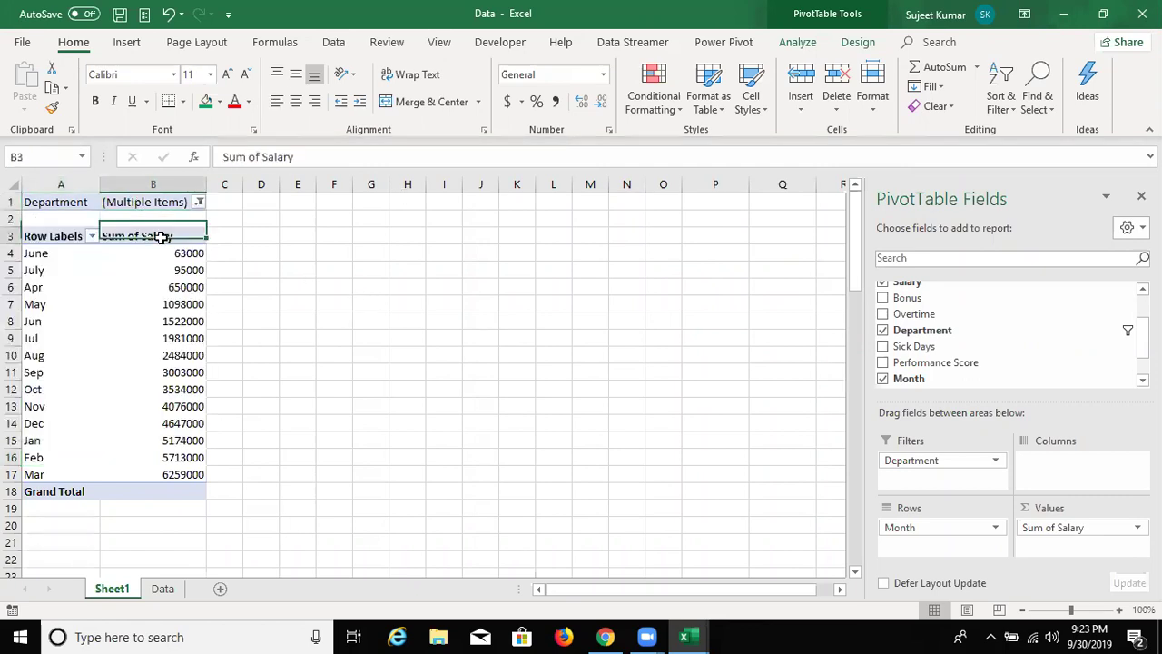
double_click(162, 241)
left_click(718, 162)
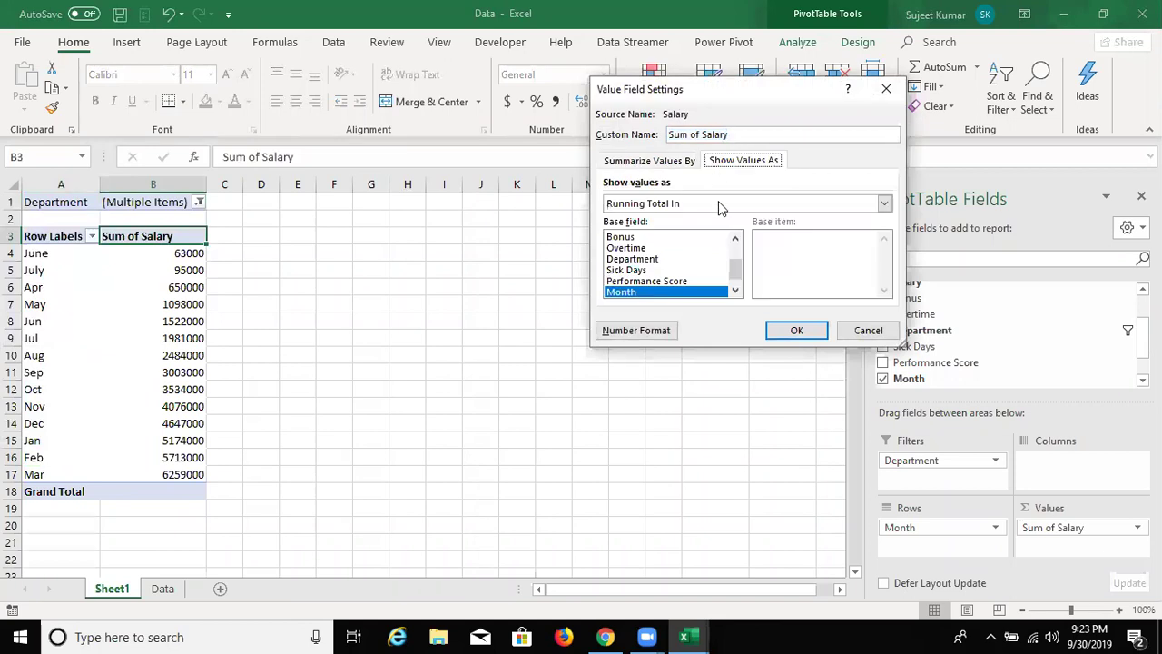
left_click(713, 205)
scroll(708, 236, "down", 2)
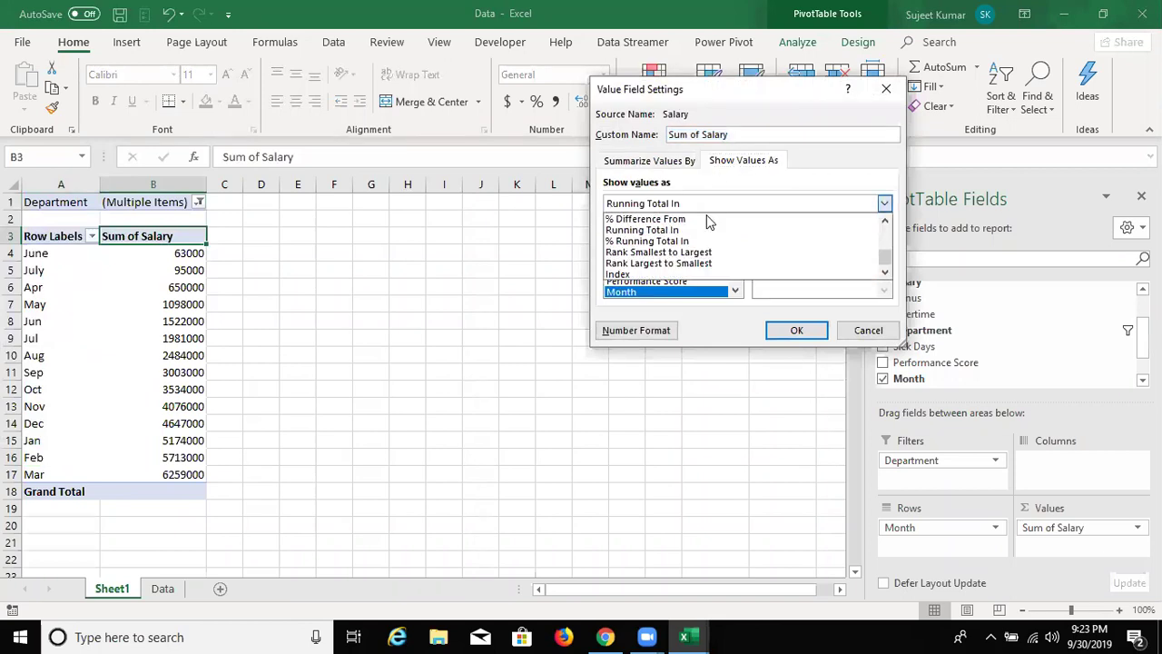
scroll(708, 236, "up", 5)
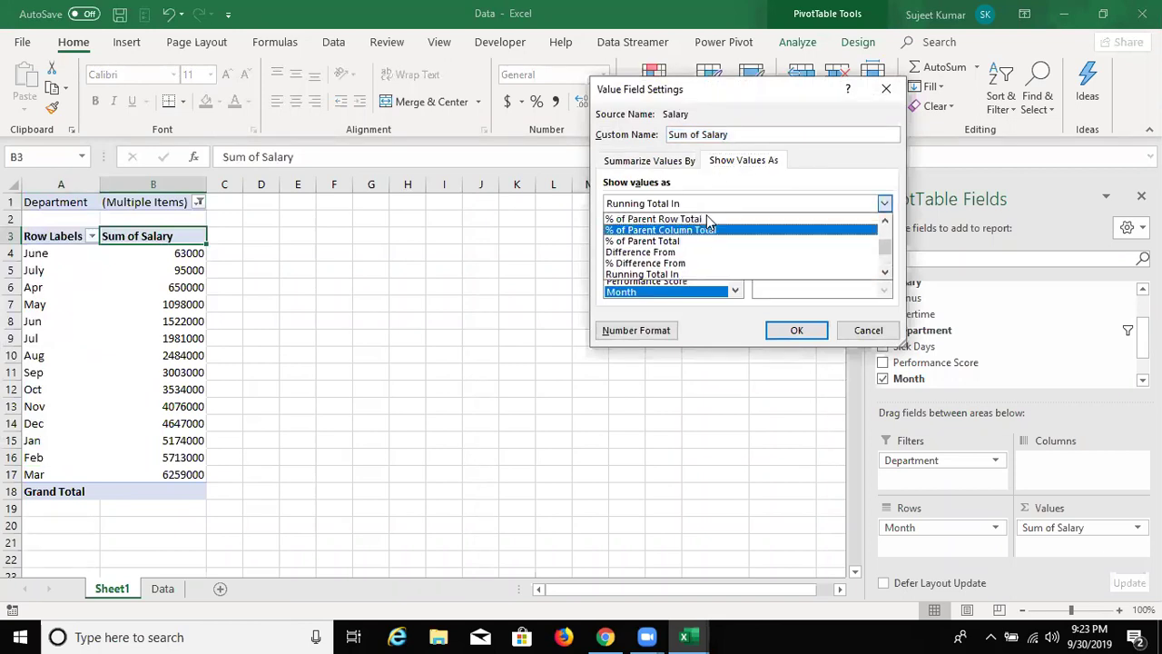
scroll(704, 218, "down", 1)
scroll(703, 214, "up", 3)
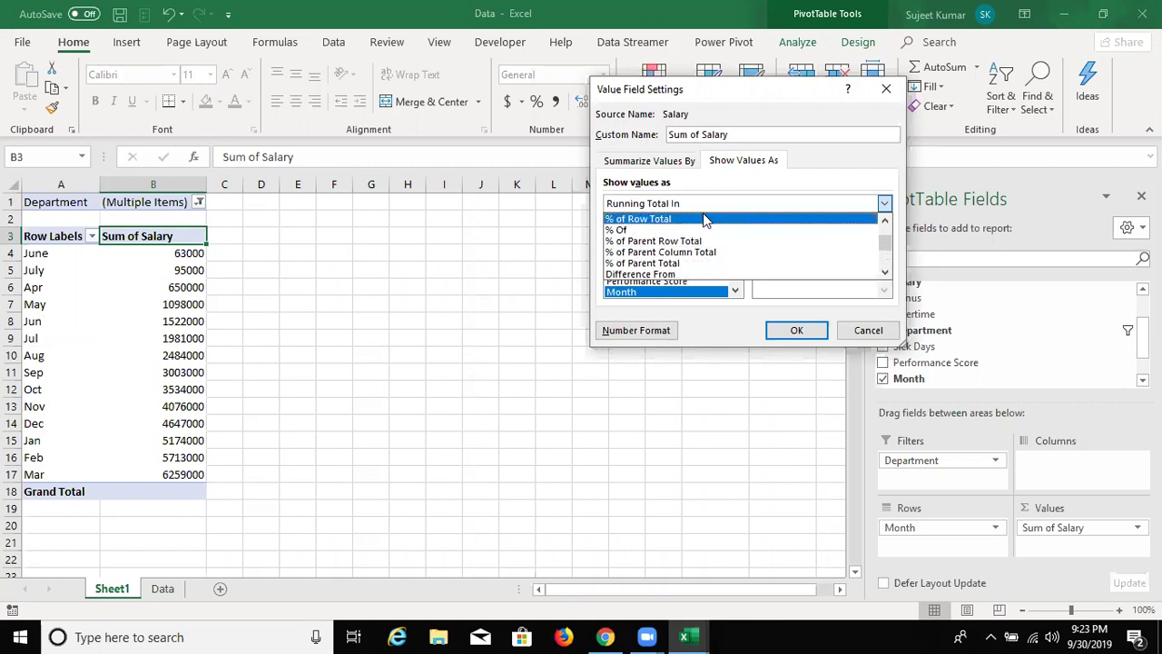
left_click(880, 95)
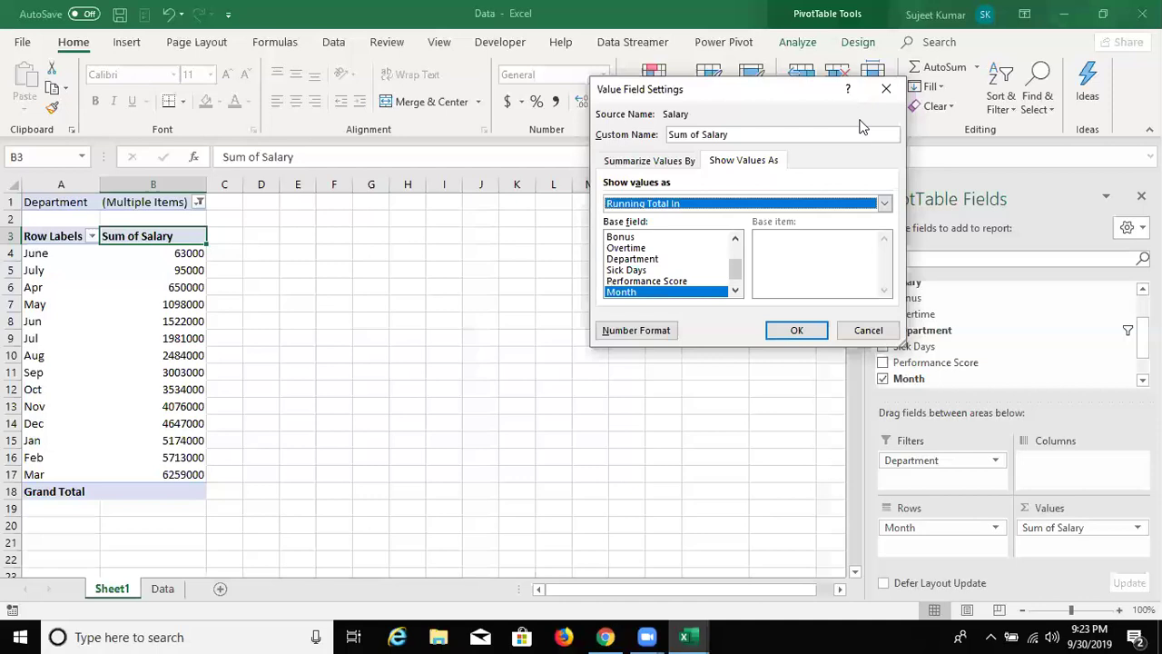
left_click(885, 89)
Permanently delete Sheet1 with its pivot table.
right_click(114, 590)
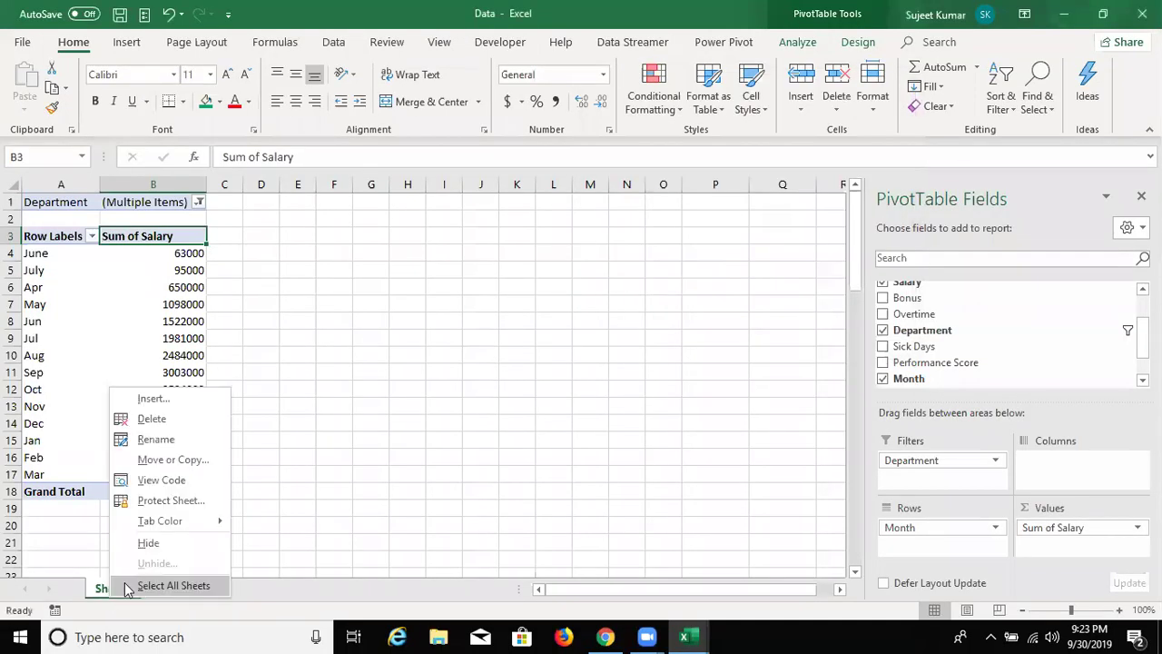
left_click(153, 419)
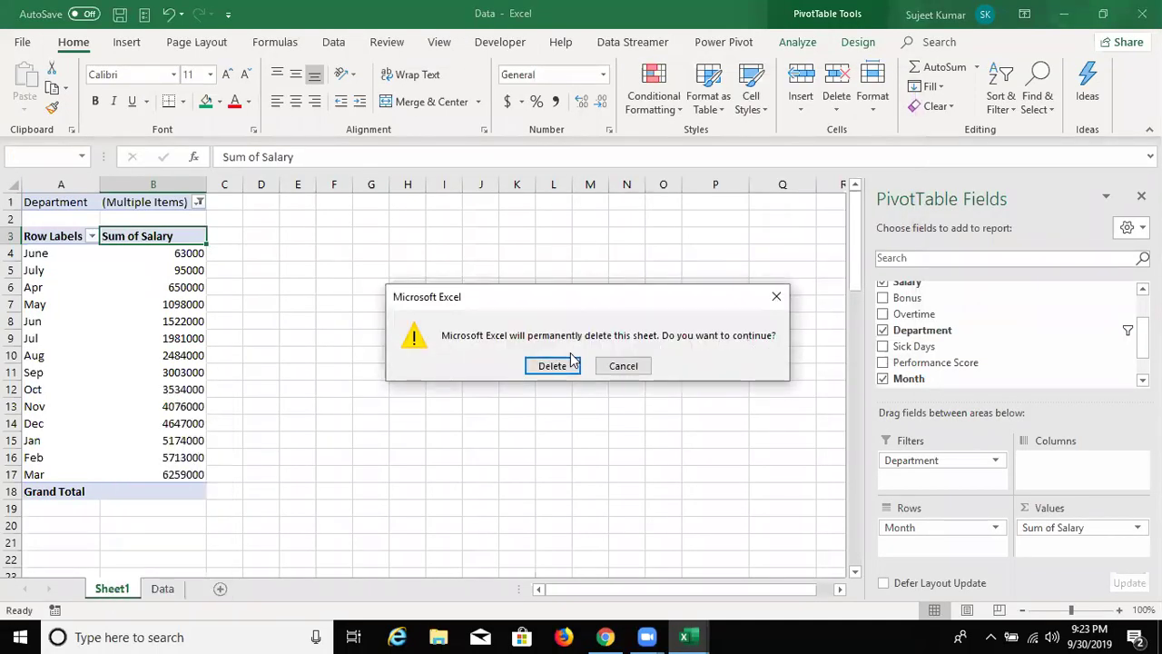
left_click(562, 364)
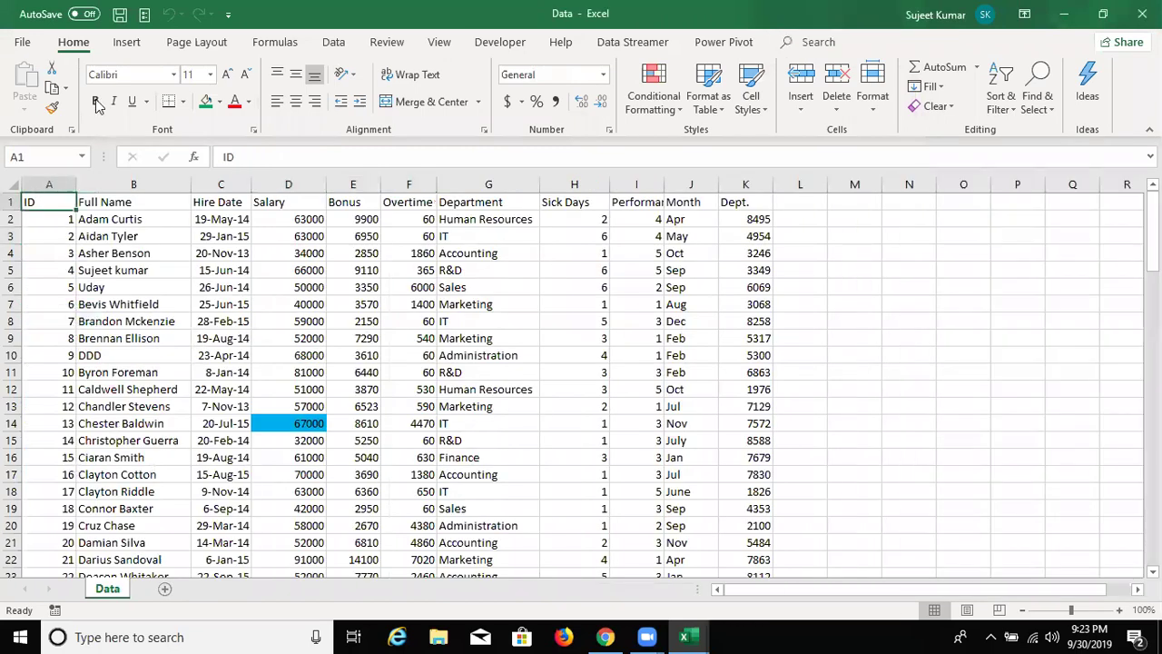
Create a pivot table from the Data sheet on a new worksheet, with Department in the rows.
left_click(140, 42)
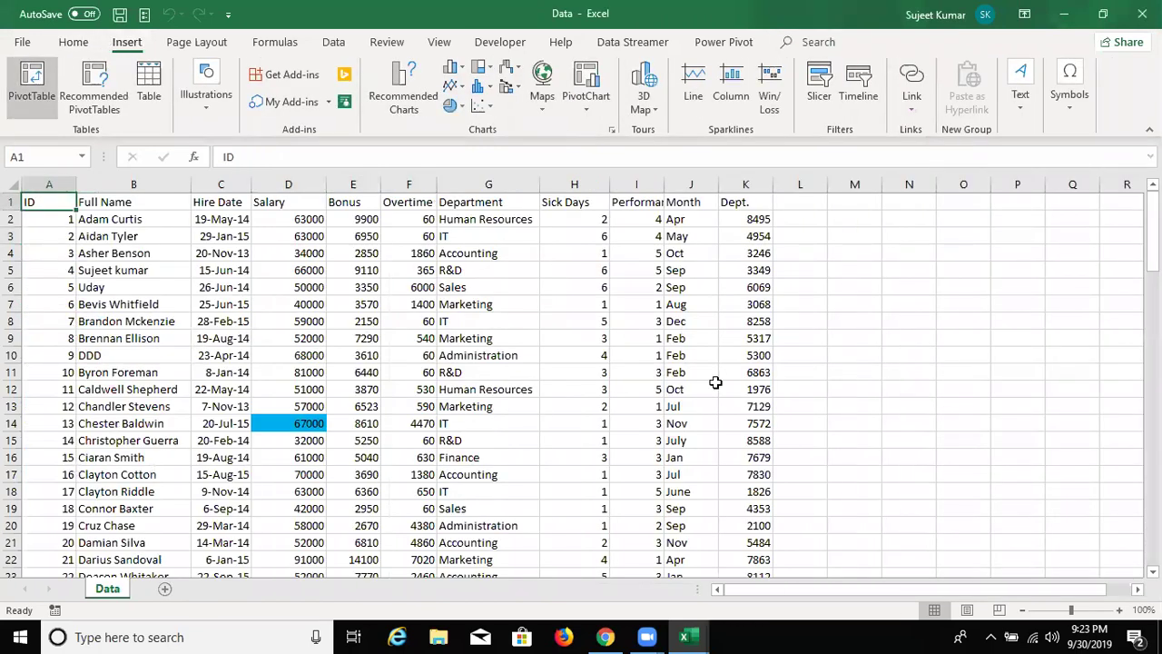
left_click(32, 87)
left_click(804, 341)
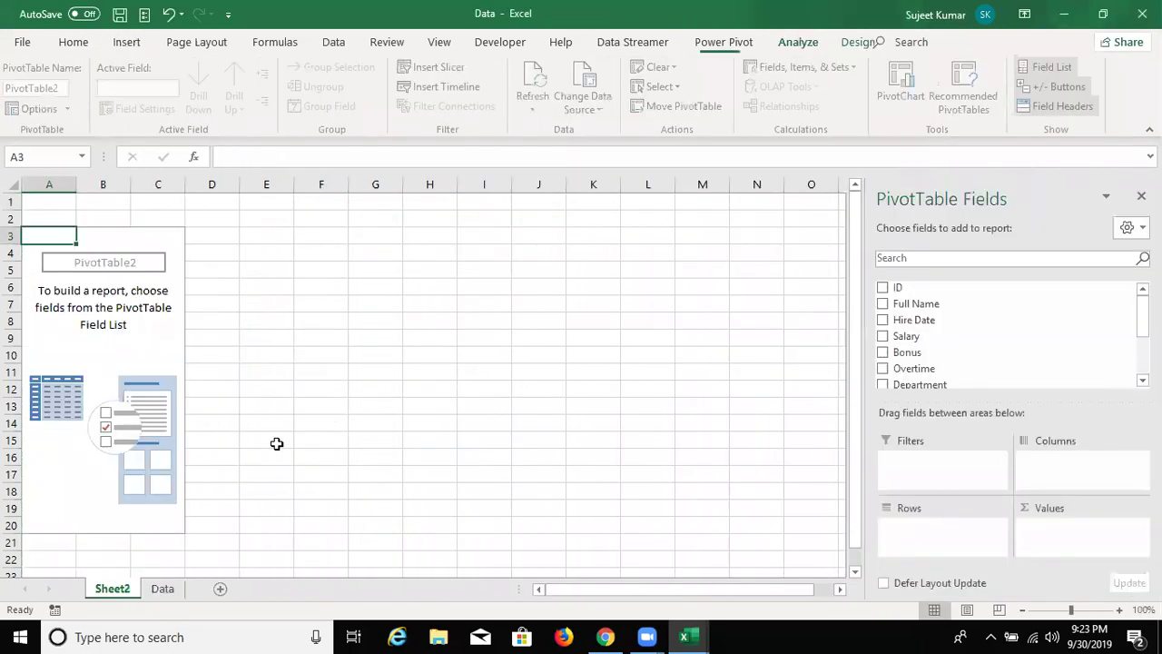
left_click_drag(1143, 311, 1143, 338)
left_click_drag(968, 335, 935, 535)
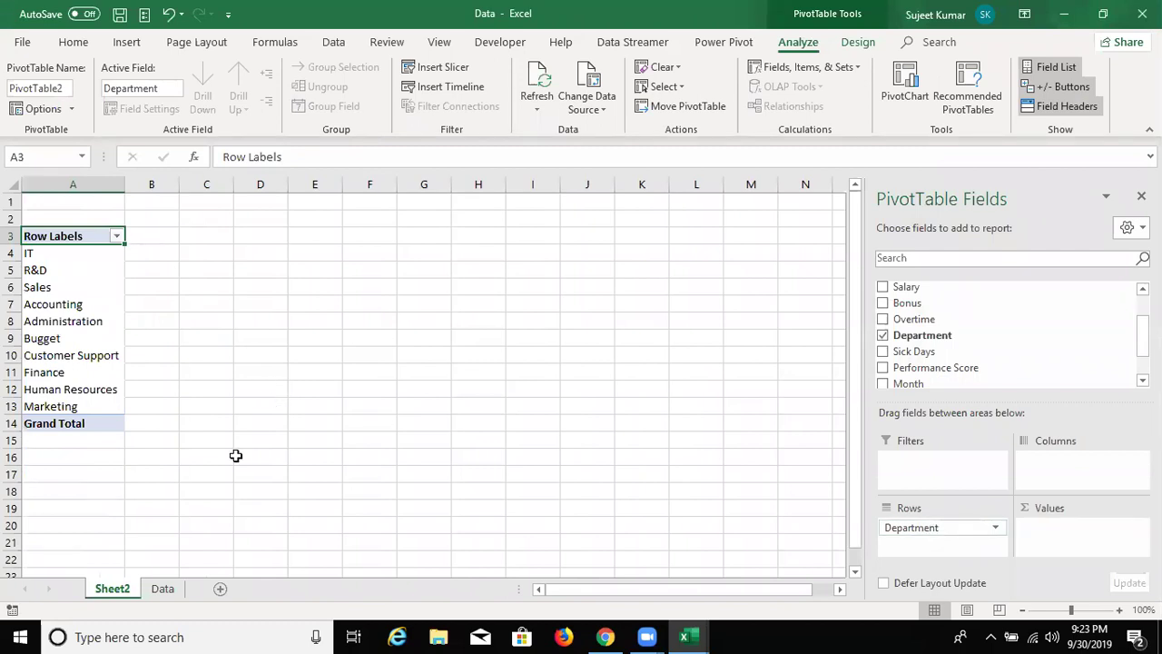
Clear the contents of the last row, row 101, on the Data sheet and return to the pivot table sheet.
left_click(169, 588)
left_click(258, 501)
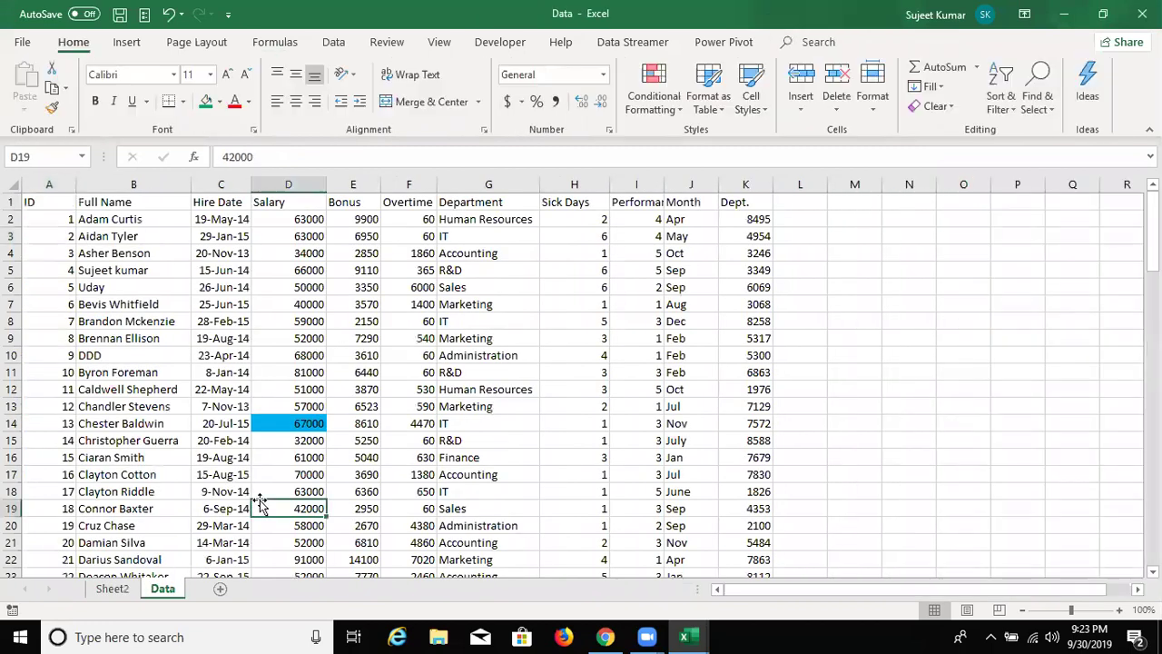
key("ctrl+Down")
key("shift+space")
key("Delete")
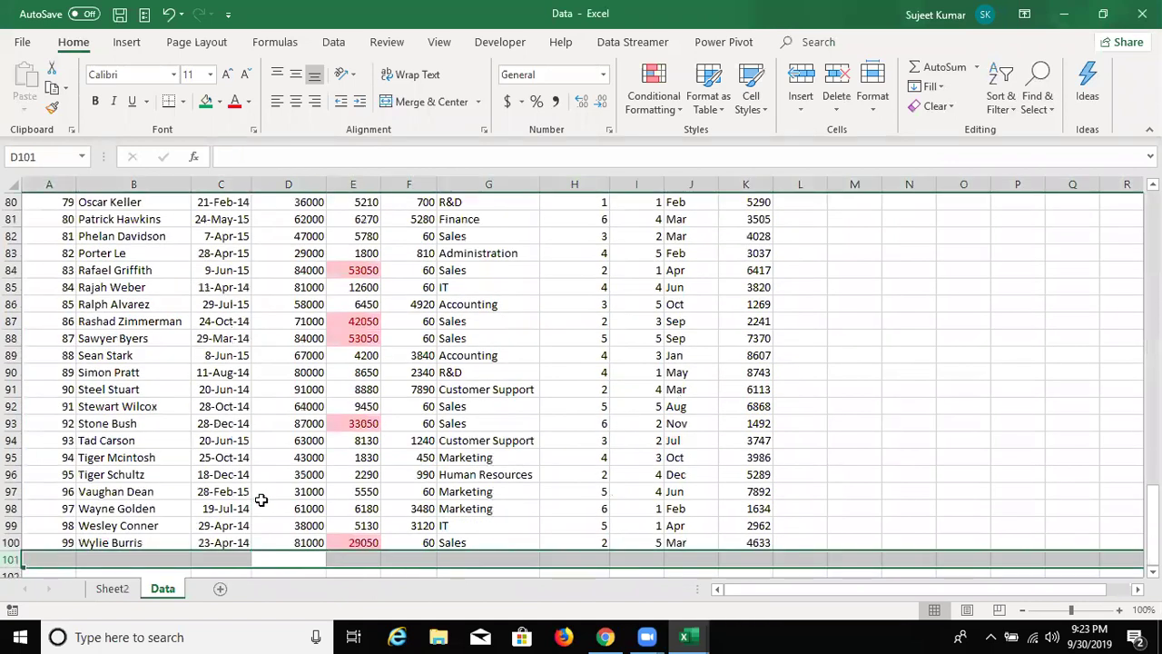
key("ctrl+Page_Up")
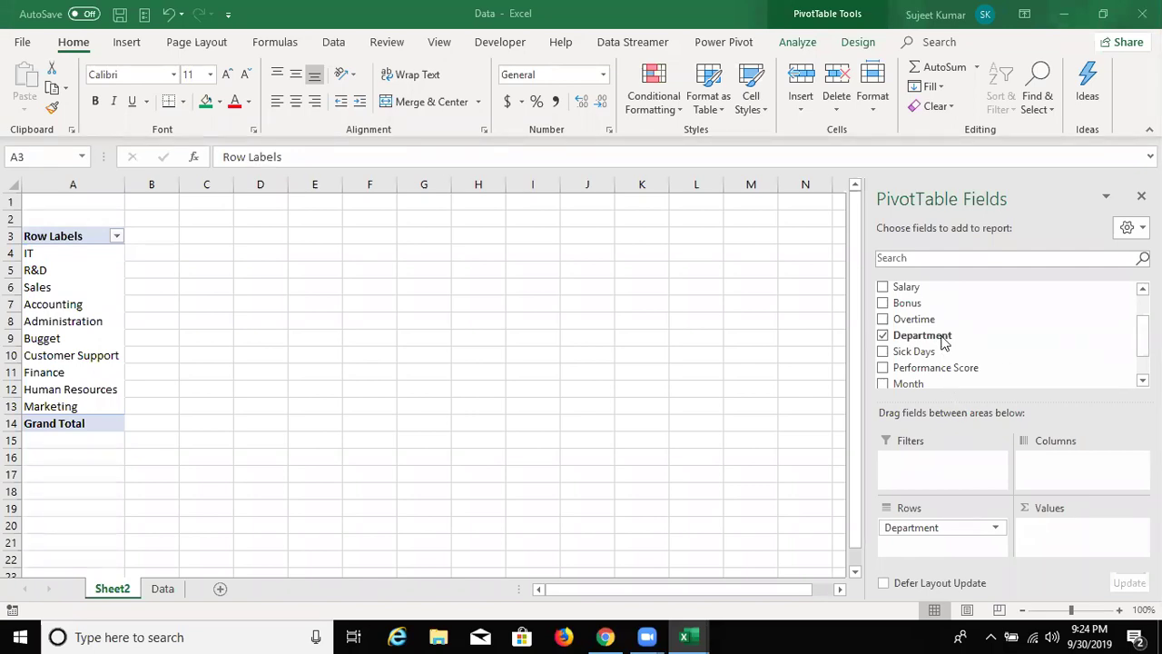
Add Salary, Bonus and Overtime to the pivot table's values as sums.
left_click_drag(944, 341, 962, 345)
scroll(998, 331, "down", 1)
scroll(999, 335, "up", 1)
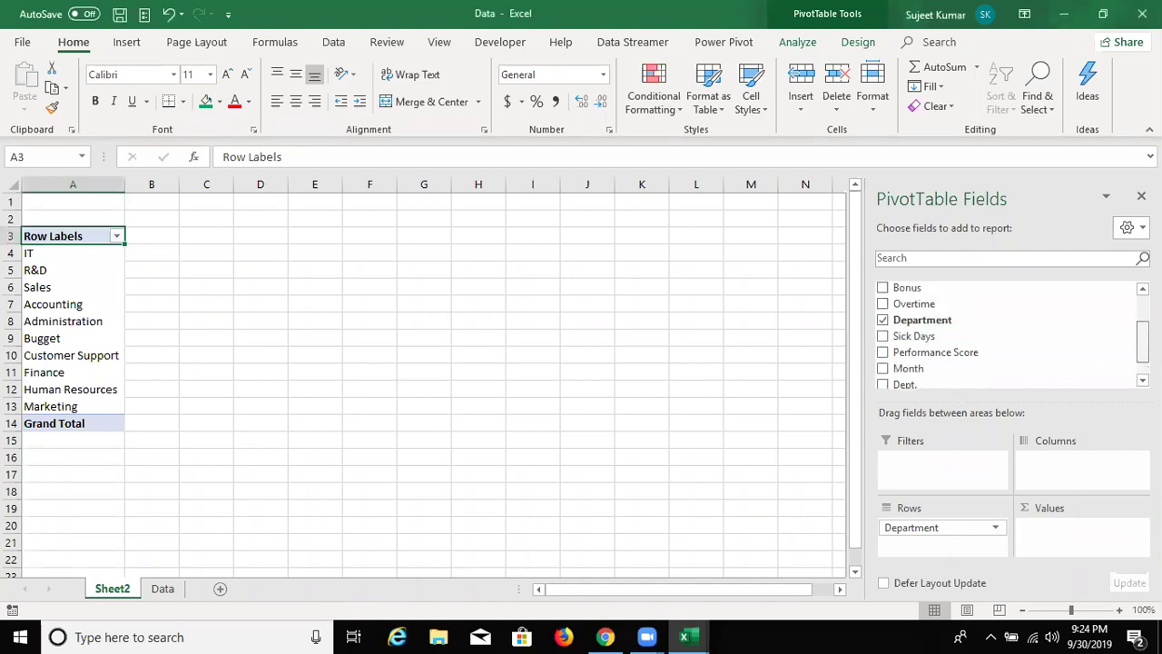
scroll(999, 336, "up", 2)
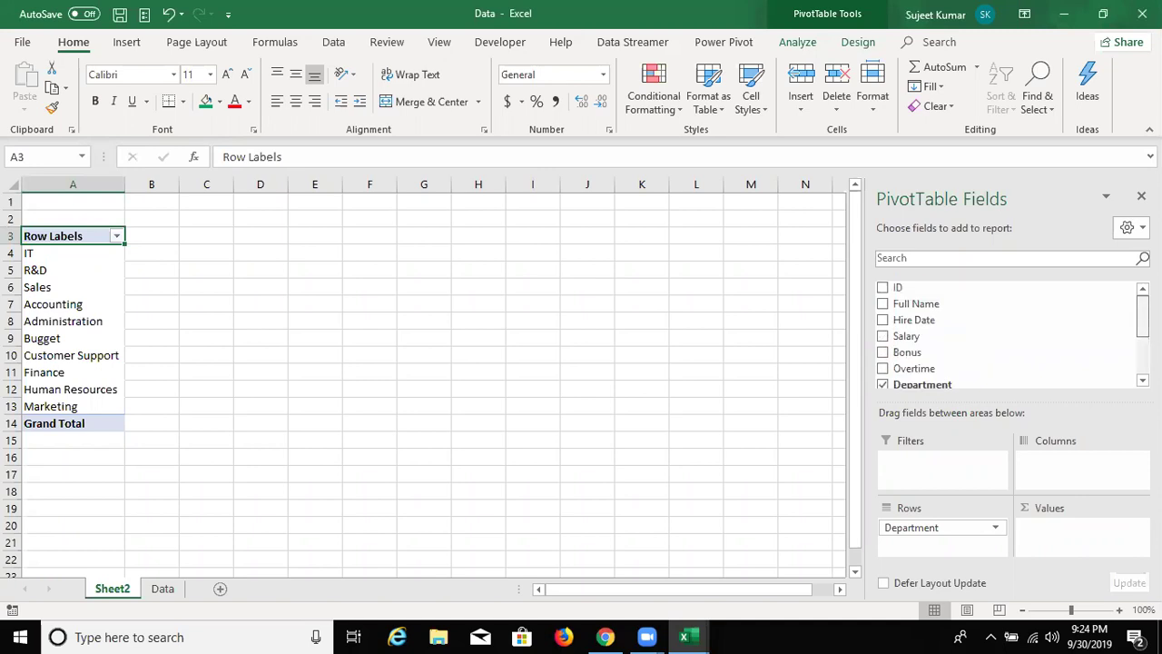
left_click_drag(976, 334, 1082, 541)
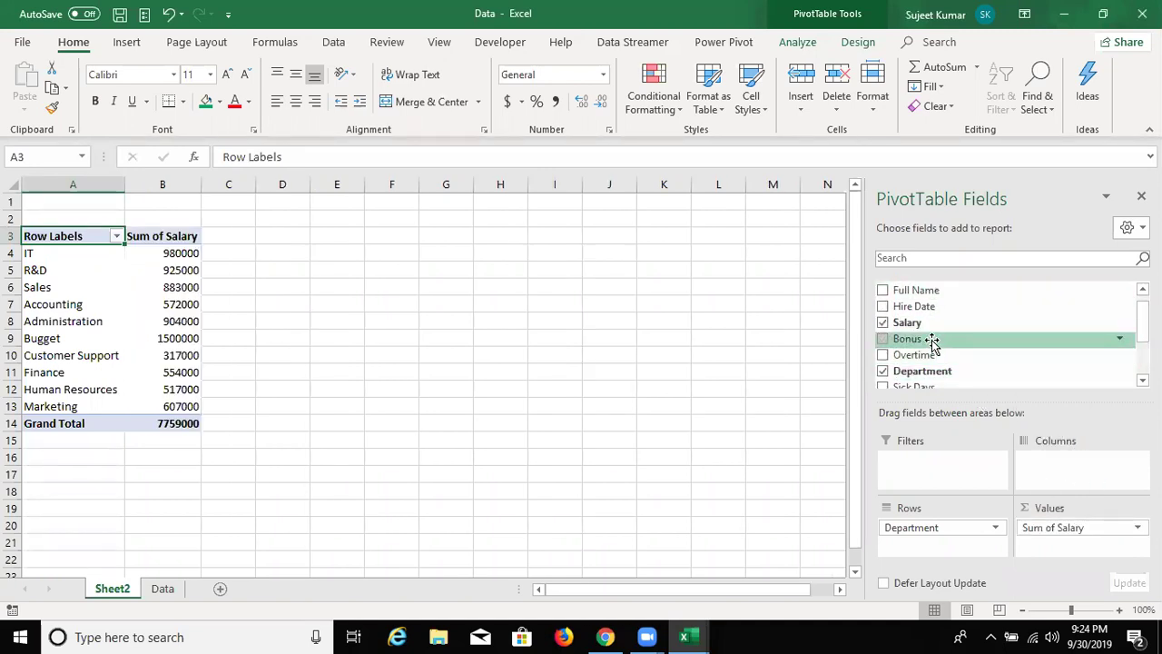
scroll(934, 337, "down", 1)
left_click(883, 325)
left_click_drag(913, 341, 1066, 545)
Check the IT row's salary, bonus and overtime sums and look over the source records on the Data sheet.
left_click_drag(186, 252, 351, 253)
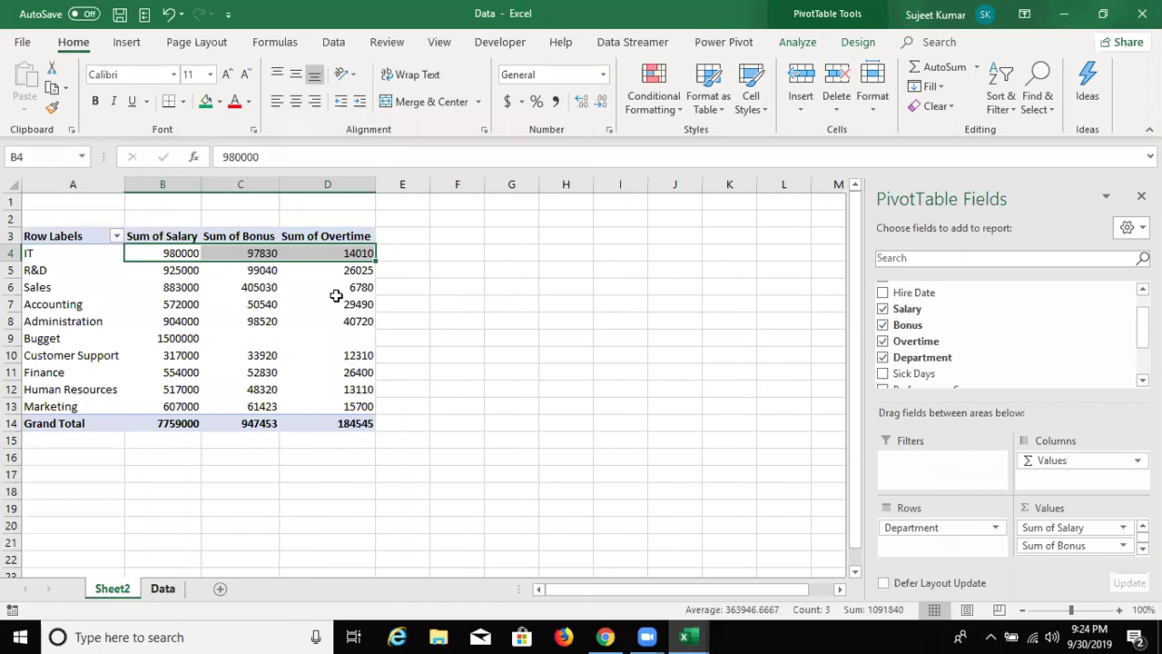
left_click(163, 589)
left_click(470, 201)
scroll(410, 257, "up", 15)
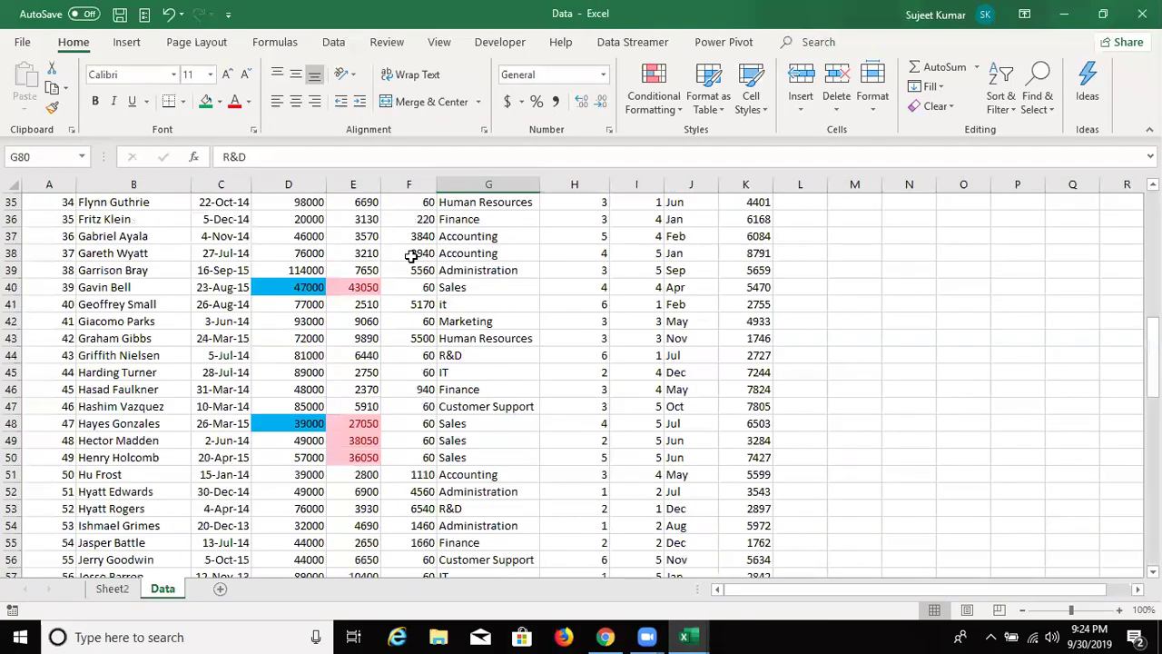
left_click(113, 588)
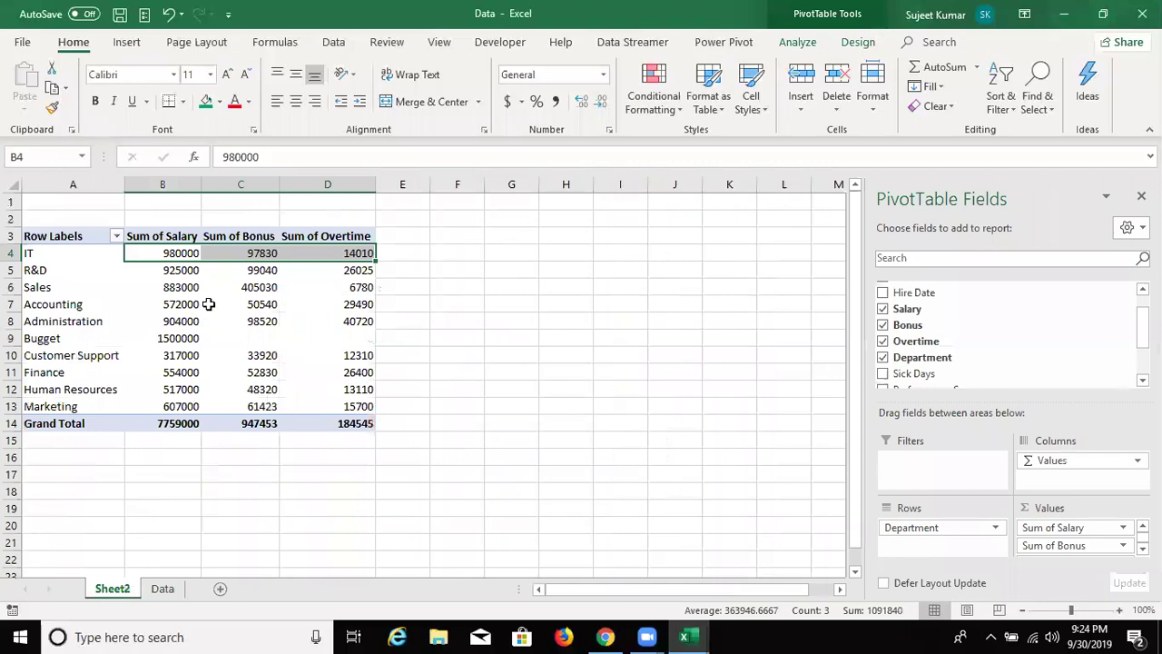
Refresh the pivot table so it reflects the cleared last row of the Data sheet.
left_click(143, 323)
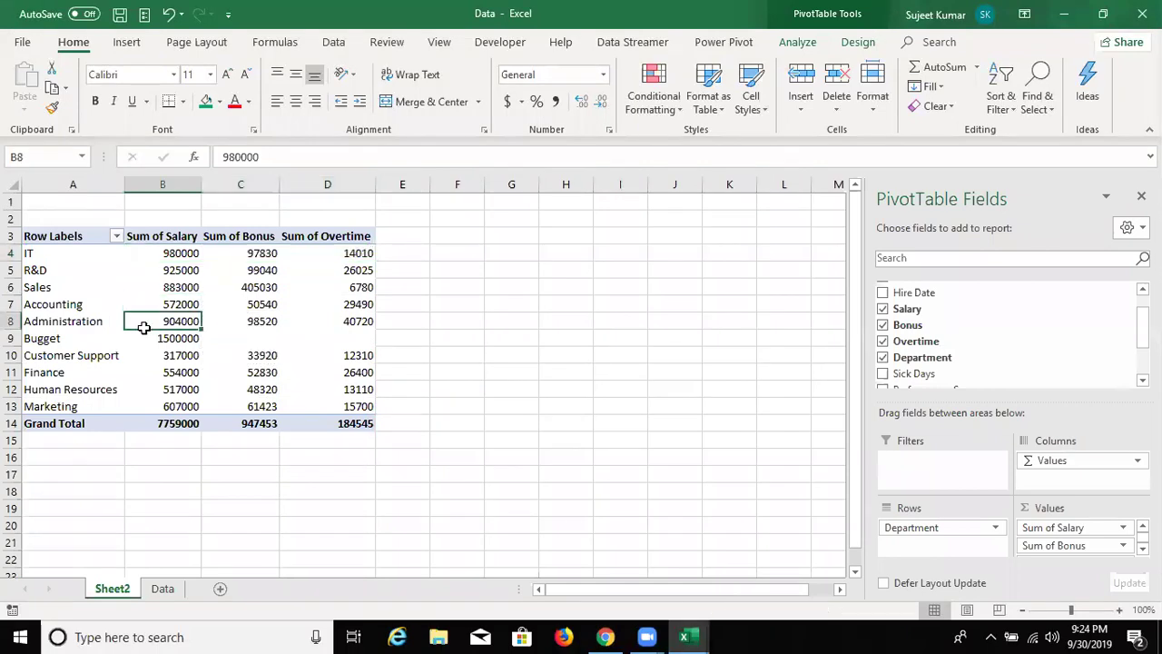
right_click(143, 323)
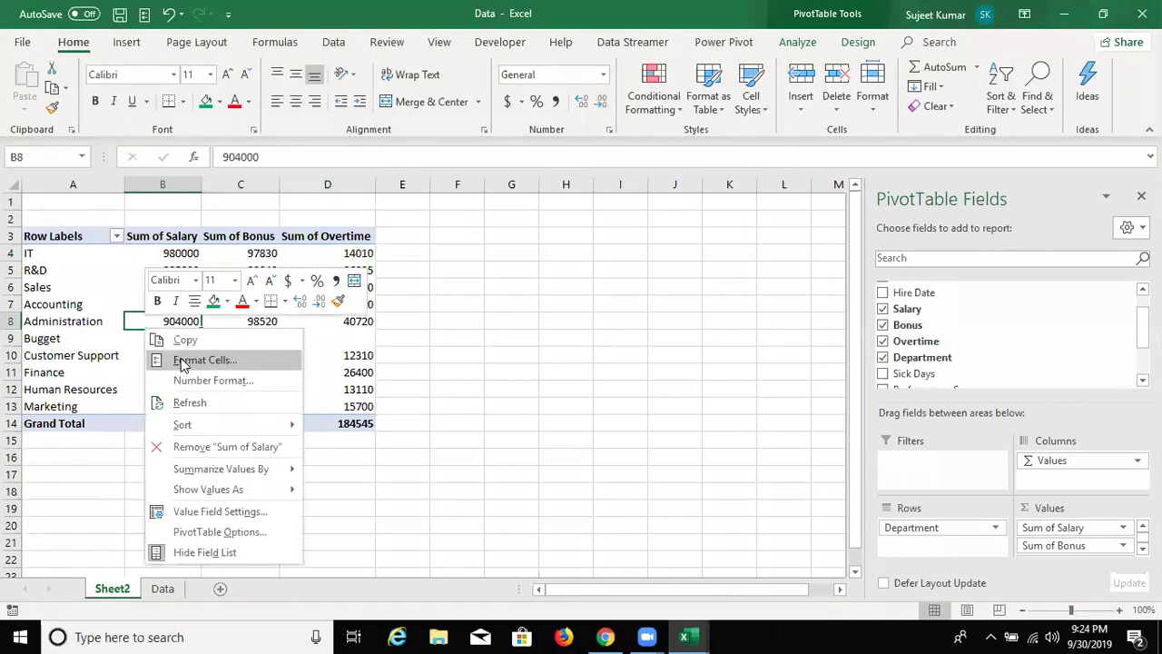
left_click(208, 405)
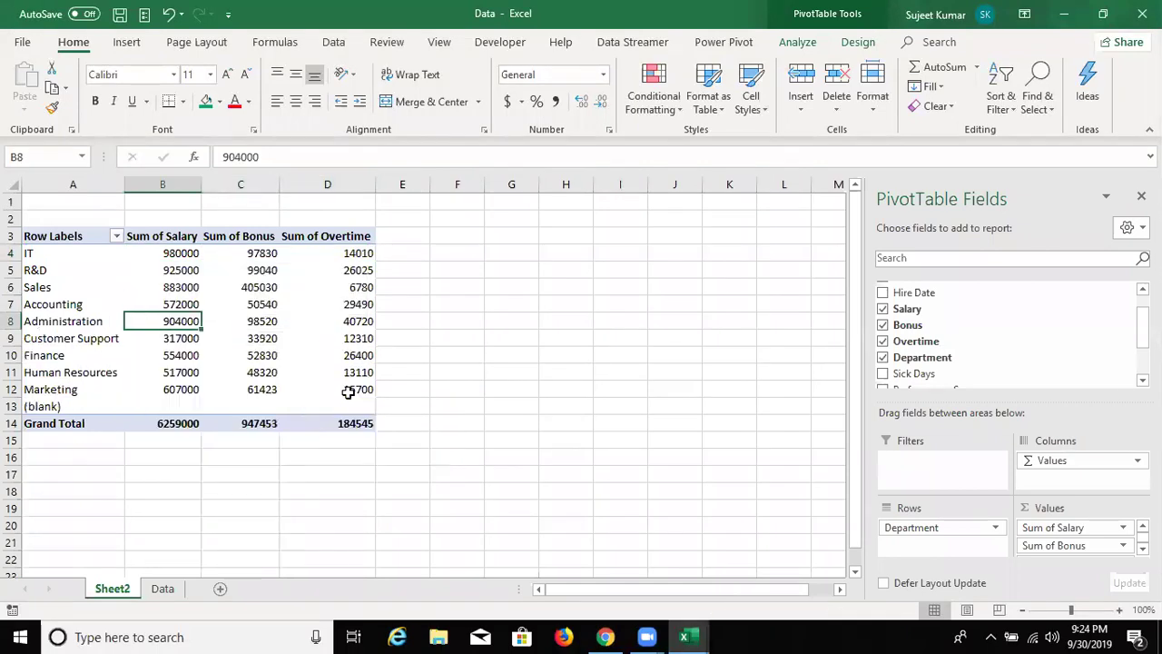
left_click(227, 358)
right_click(251, 362)
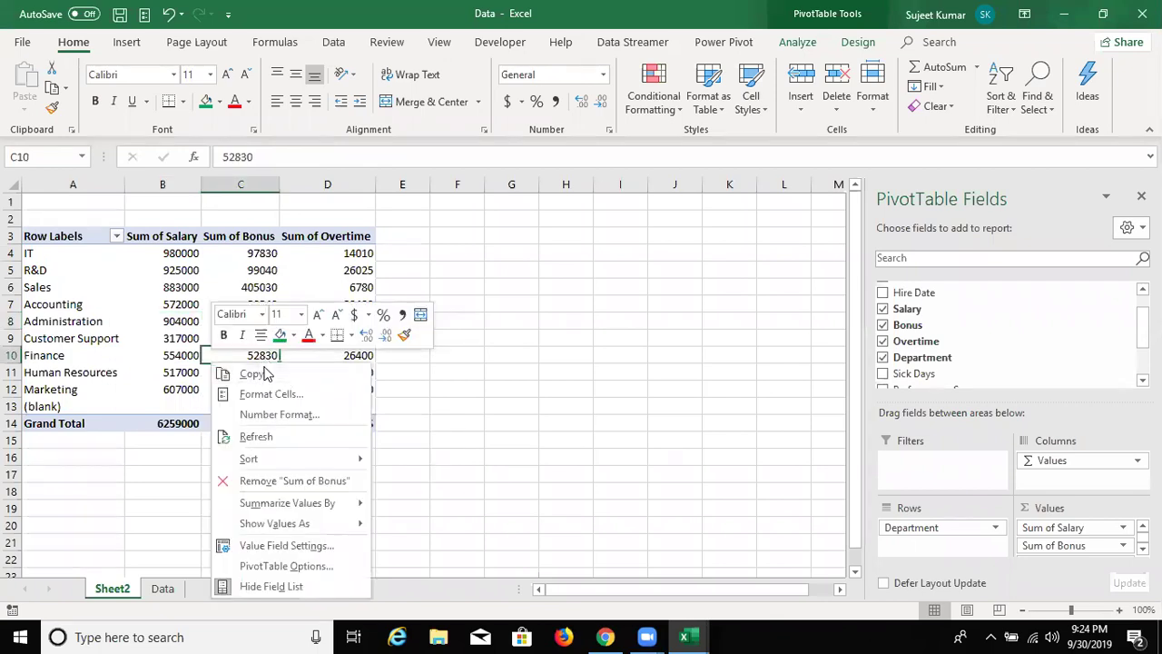
left_click(258, 436)
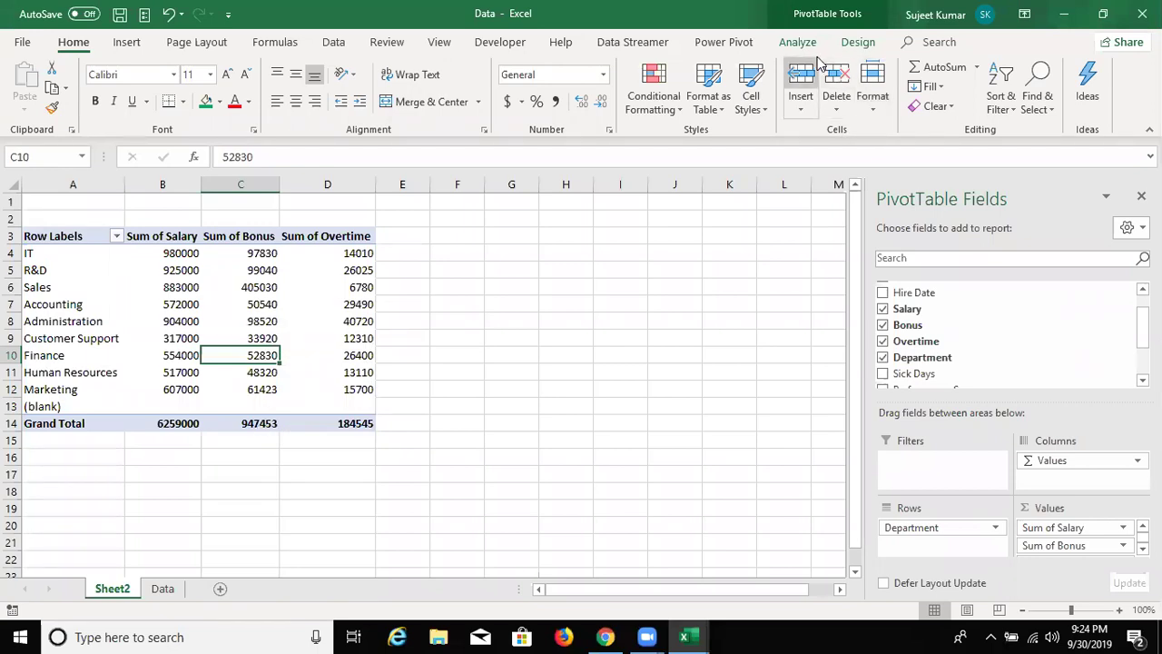
Add a calculated field named Amt with the formula = Salary + Bonus + Overtime to the pivot table and select its department sums.
left_click(799, 42)
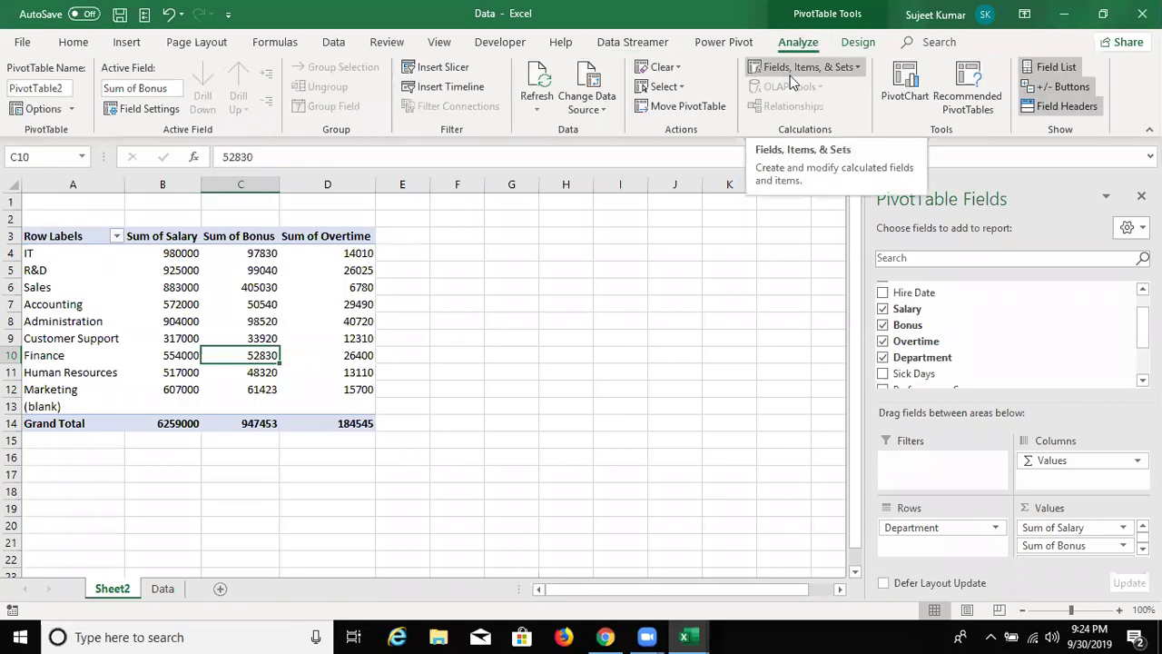
left_click(795, 77)
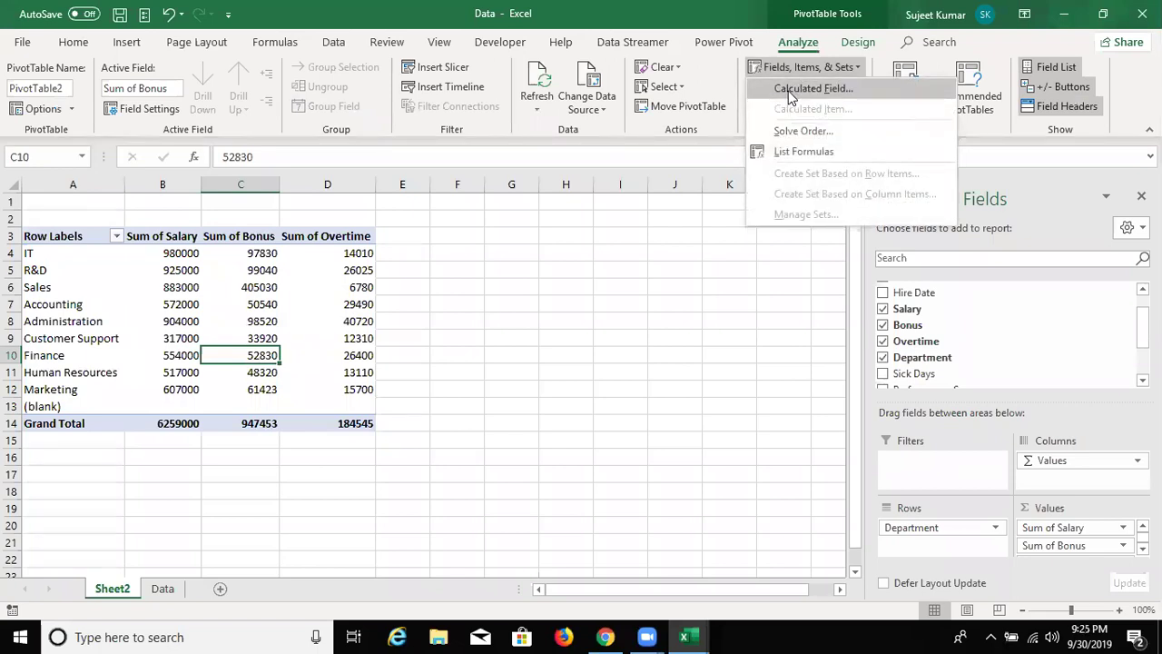
left_click(790, 89)
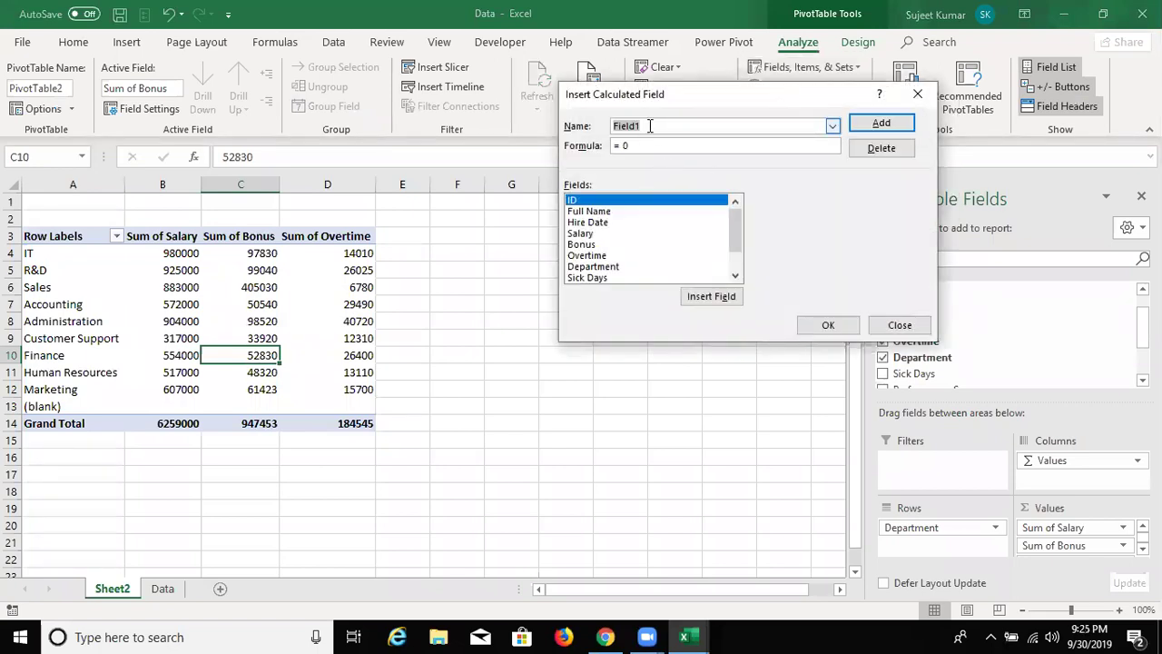
type("Amt")
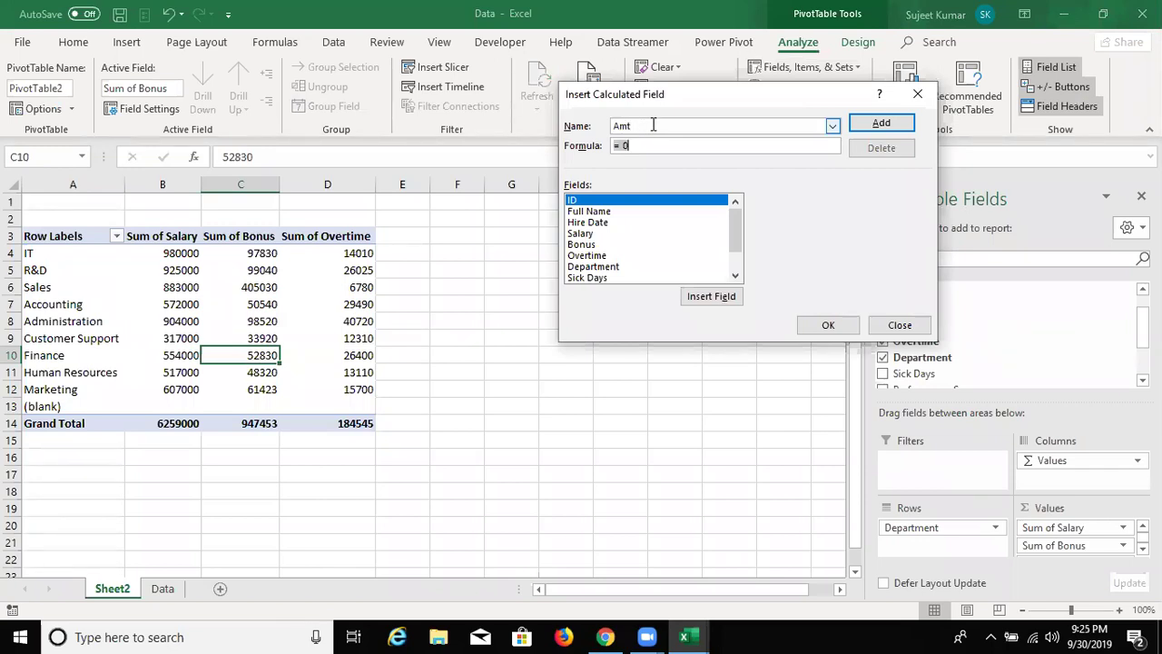
left_click(647, 145)
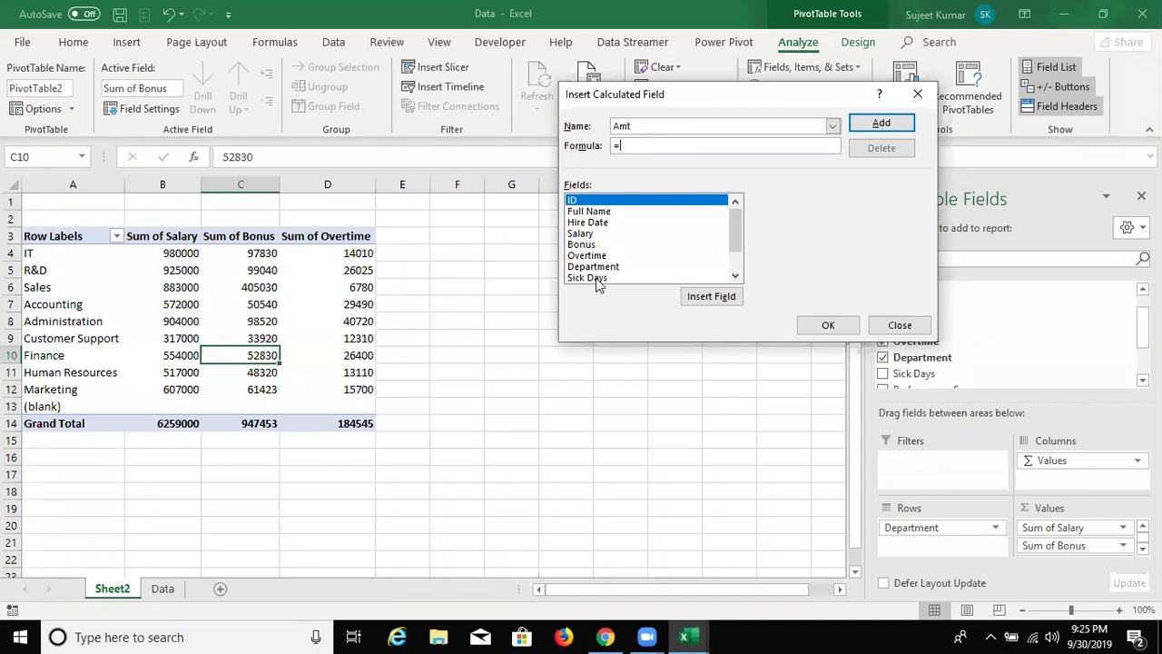
left_click(583, 235)
left_click(688, 298)
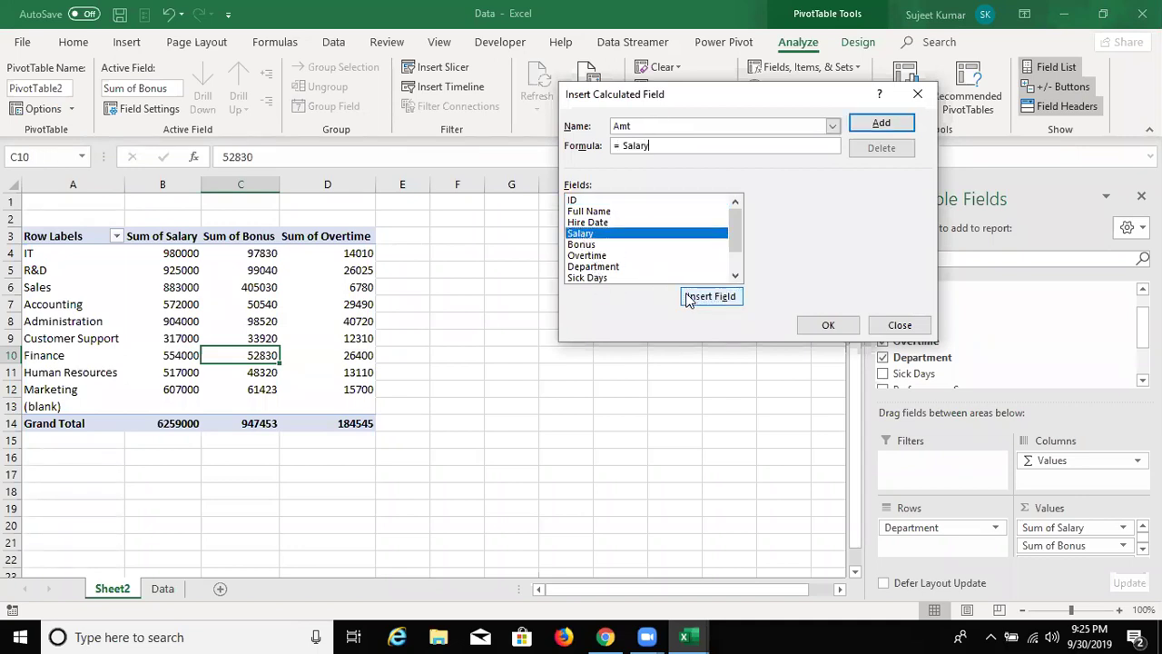
type("+")
double_click(604, 246)
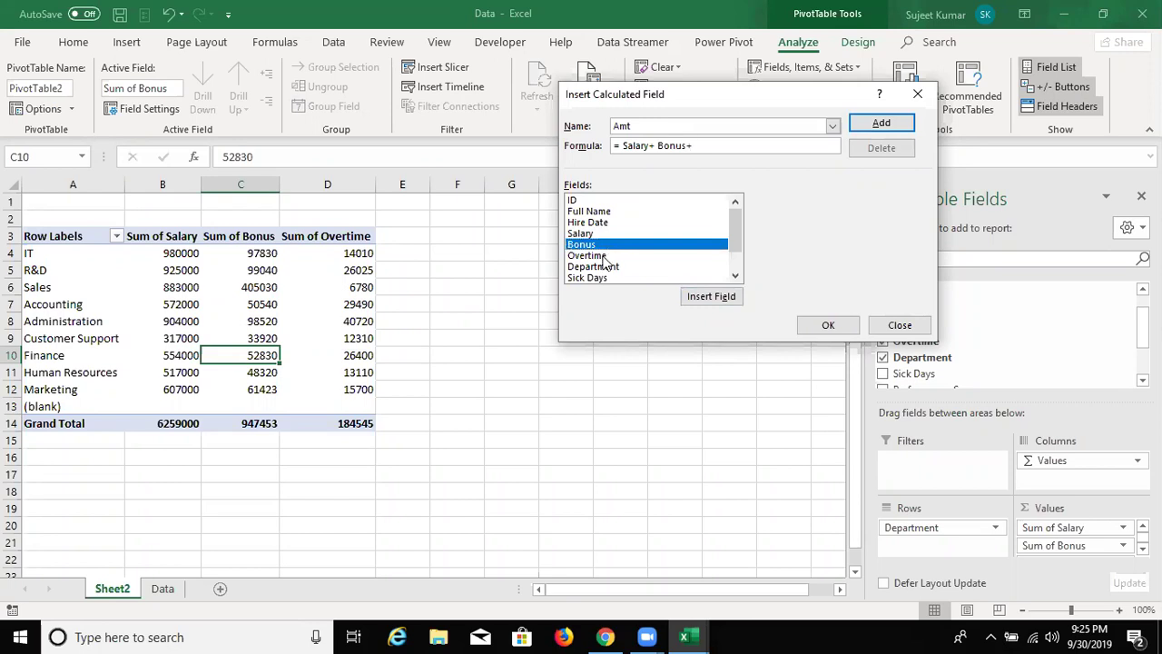
left_click(605, 256)
left_click(704, 298)
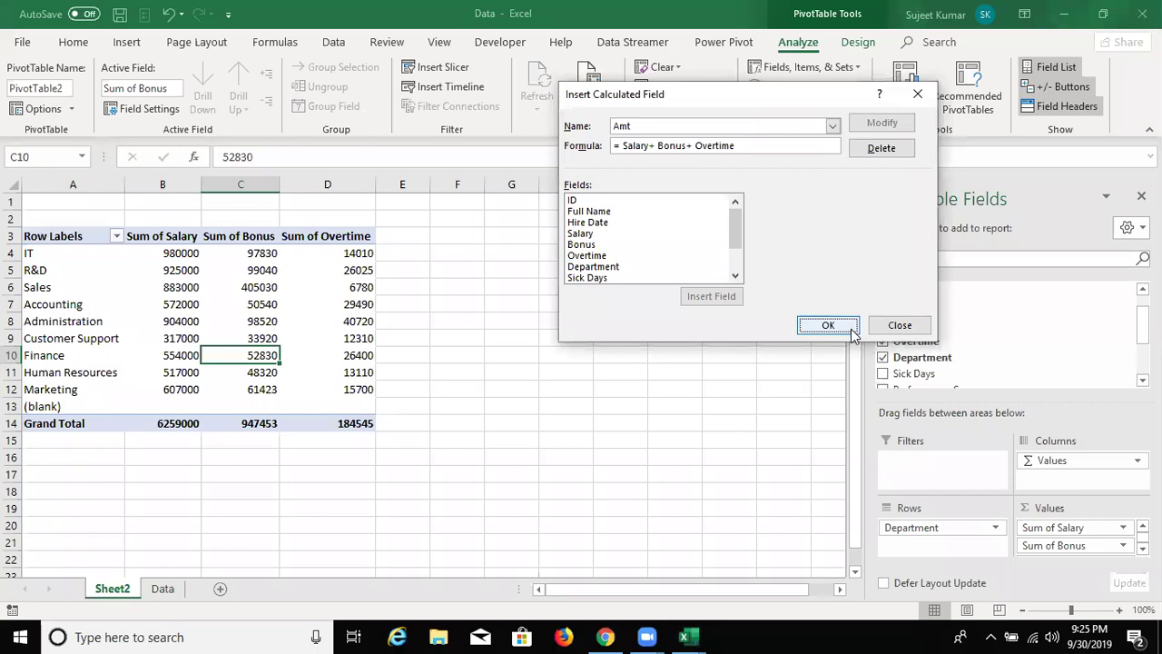
left_click(817, 325)
left_click_drag(413, 256, 414, 389)
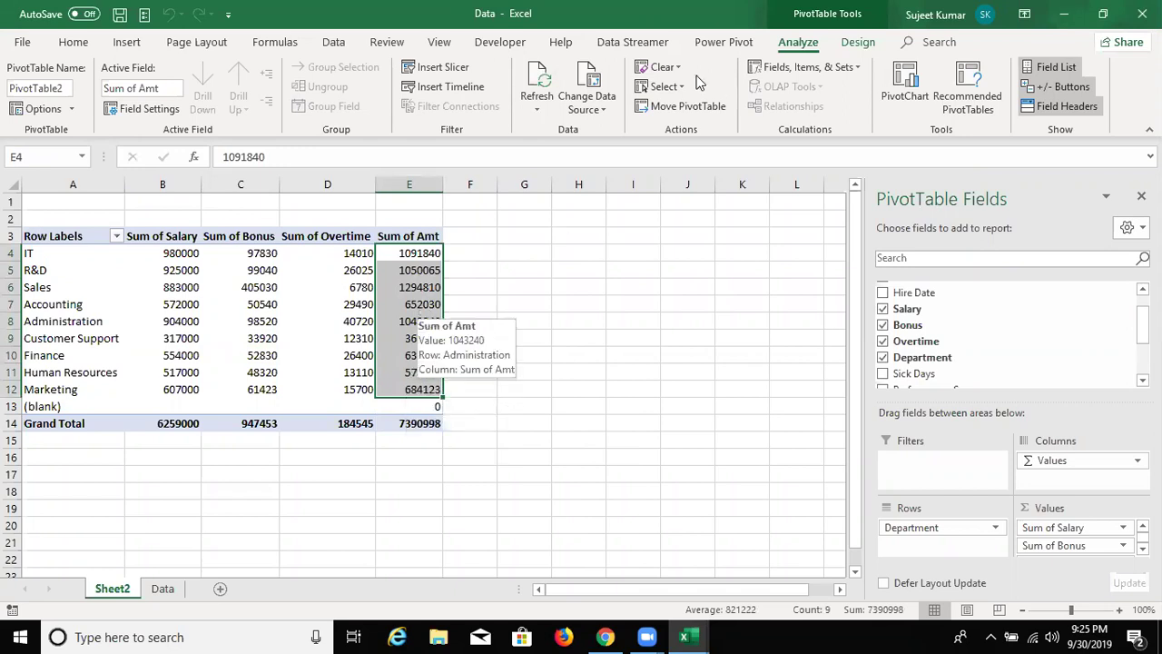
Add a calculated field named TAX with the formula = Amt*18% and select its department sums.
left_click(788, 70)
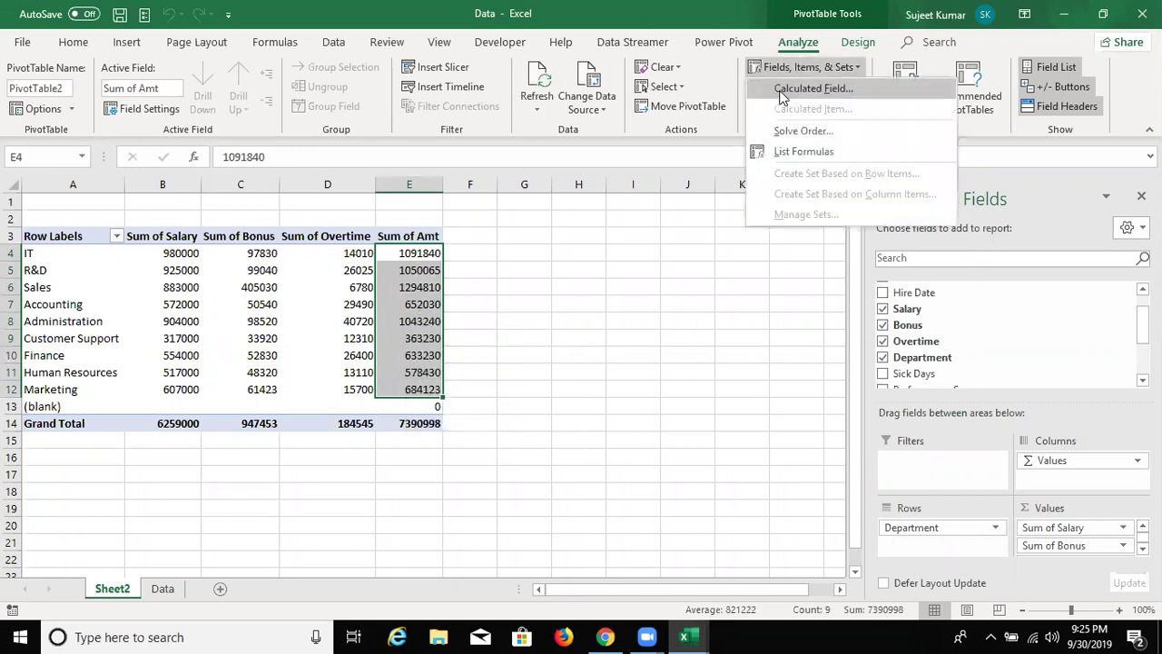
left_click(781, 90)
type("TAX")
left_click(656, 146)
key("BackSpace")
left_click_drag(734, 212, 734, 238)
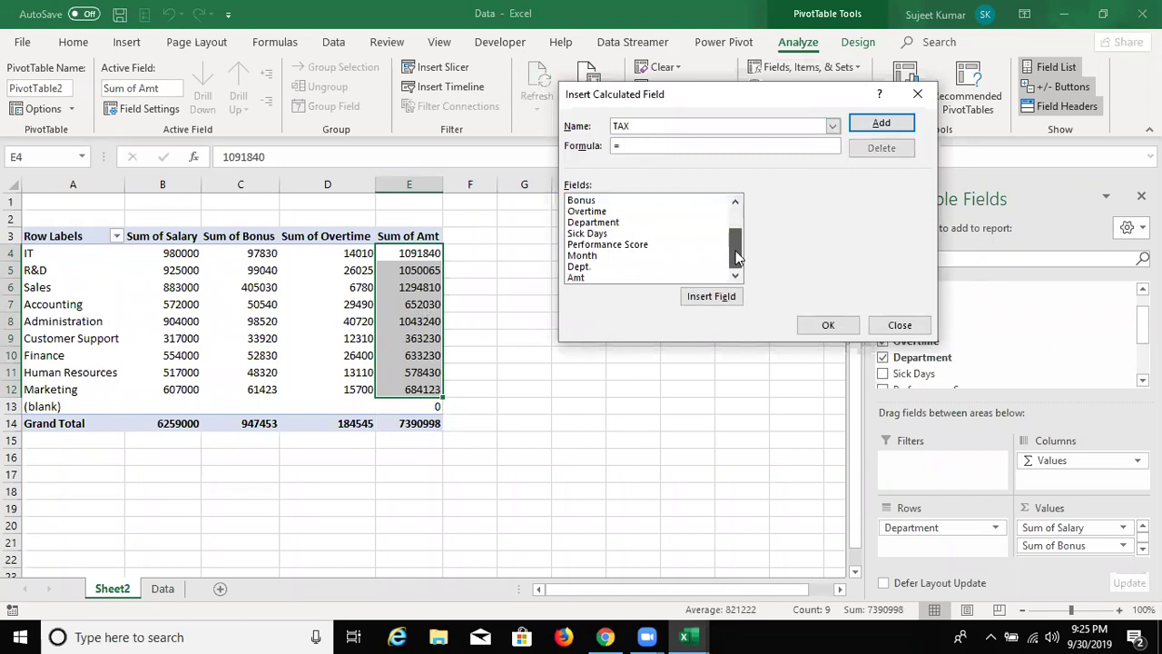
left_click(634, 267)
left_click(634, 277)
left_click(693, 297)
type("*")
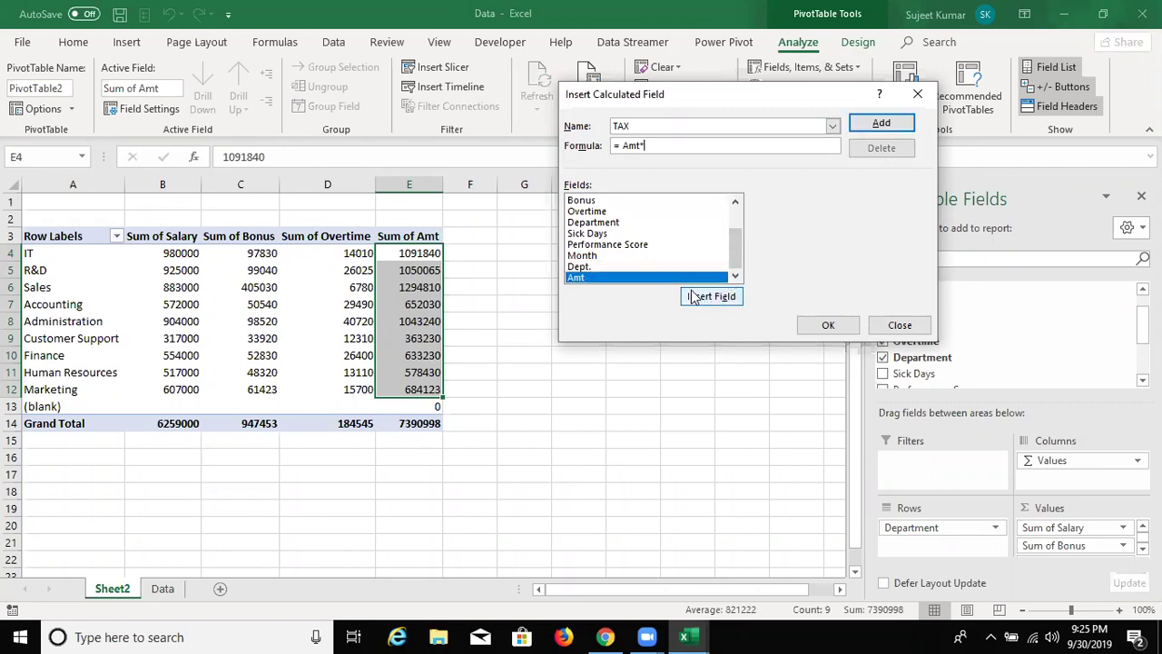
type("18%")
left_click(871, 127)
left_click(831, 325)
left_click_drag(493, 253, 484, 390)
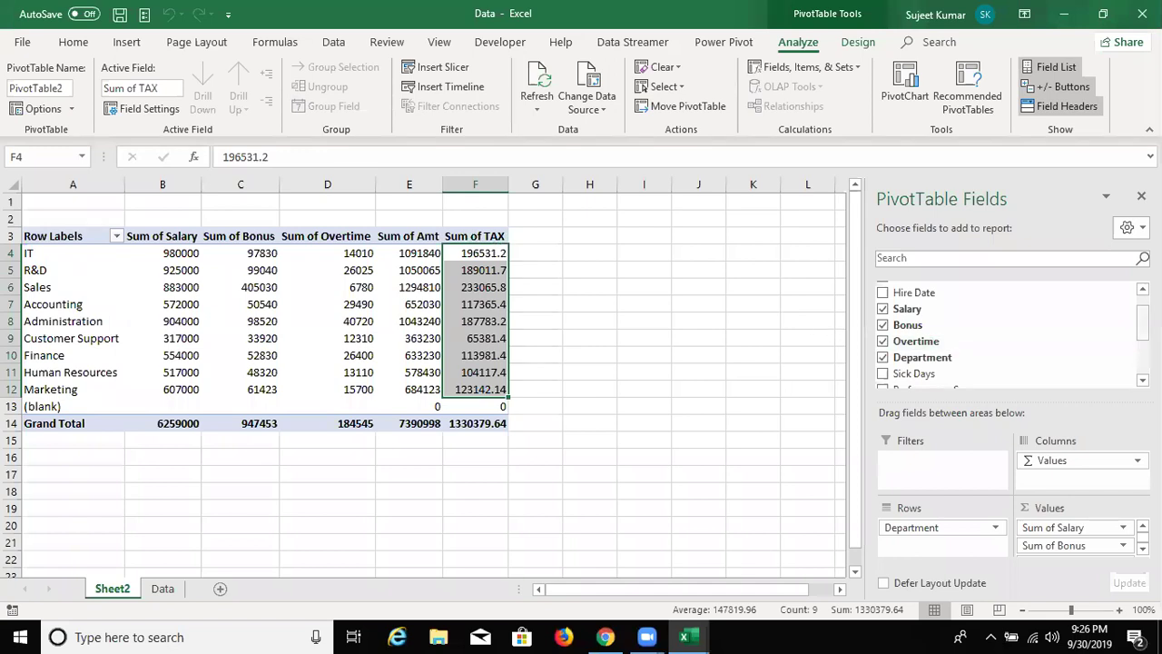
Remove the TAX field from the pivot table, keeping Amt among the values.
scroll(999, 343, "down", 2)
left_click(883, 356)
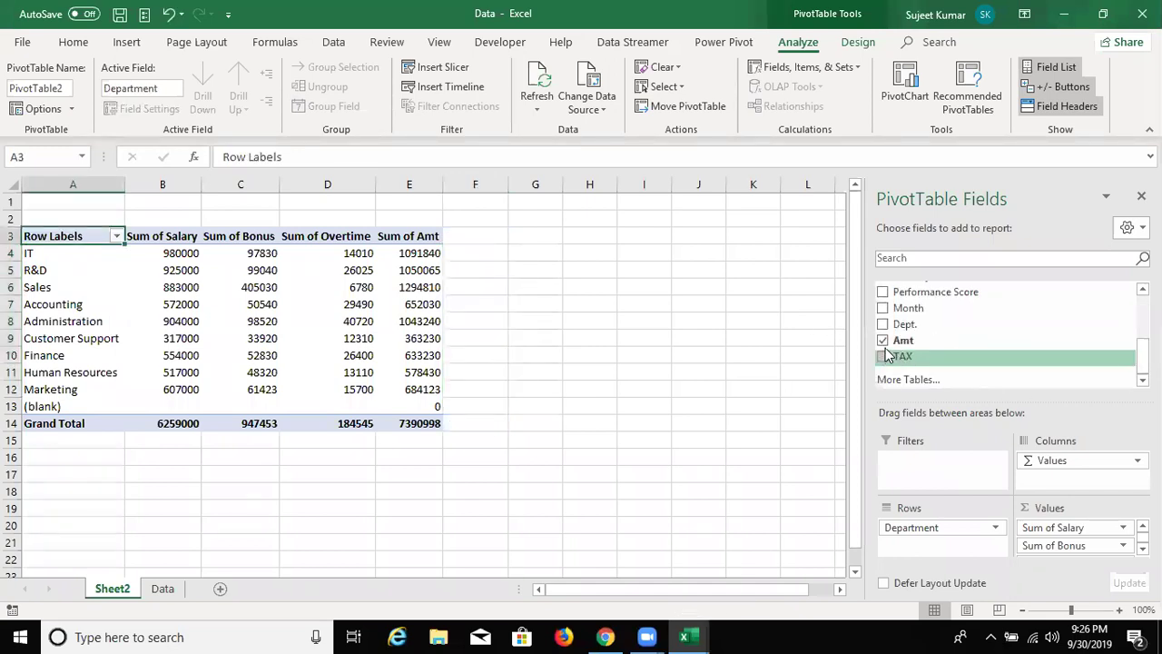
left_click(385, 287)
Add a calculated field named RTAX with the formula = round(TAX,0) and check its first department sums.
left_click(803, 67)
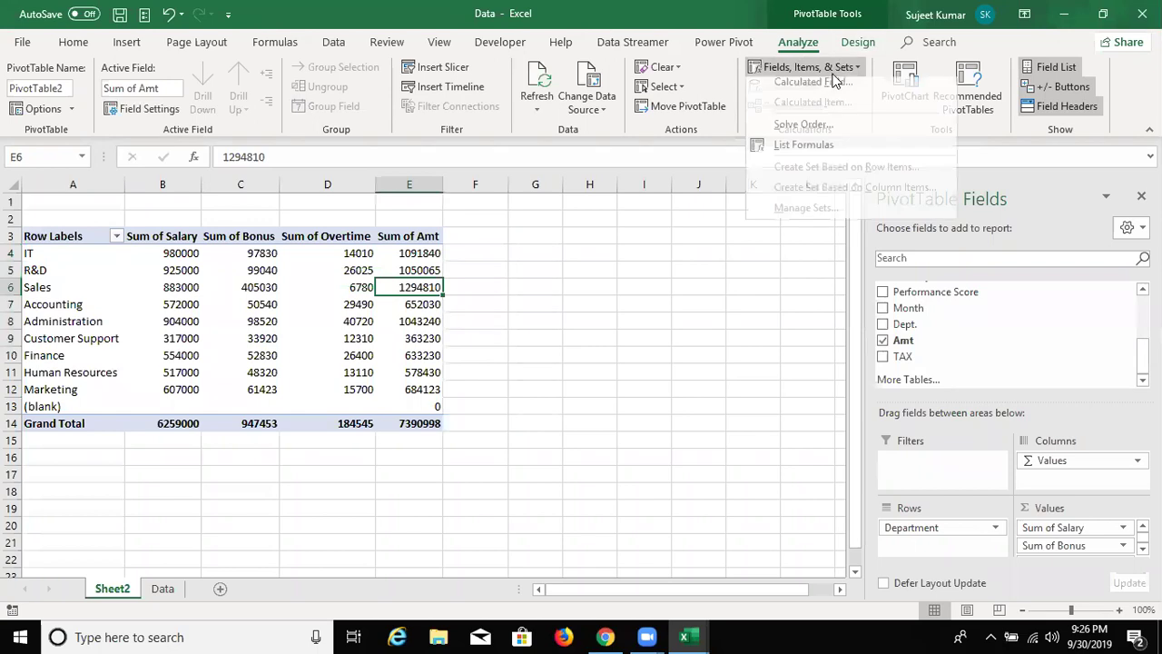
left_click(828, 93)
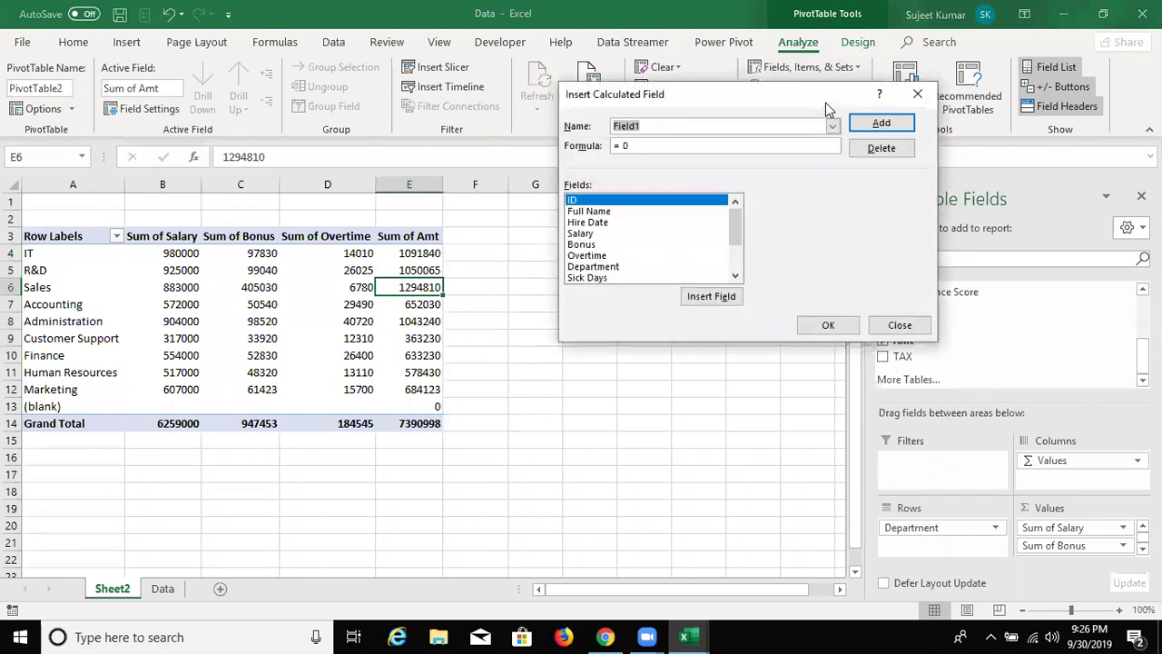
type("RTAX")
left_click(758, 146)
key("BackSpace")
type("round(")
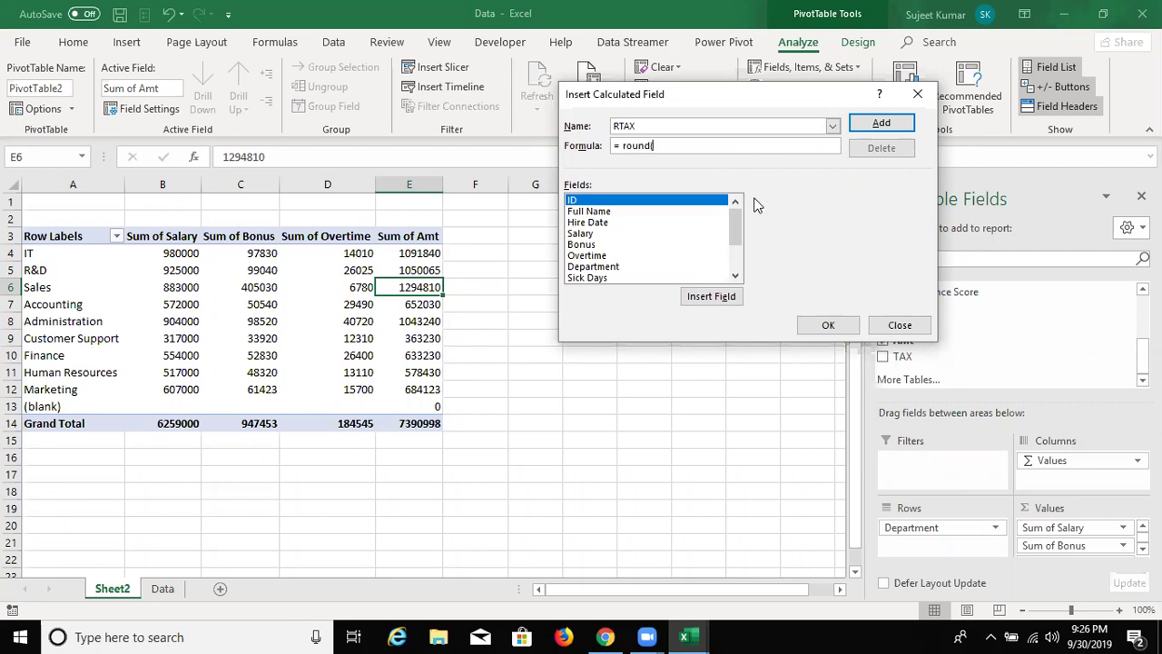
left_click_drag(731, 228, 735, 268)
left_click(632, 272)
left_click(633, 277)
left_click(707, 296)
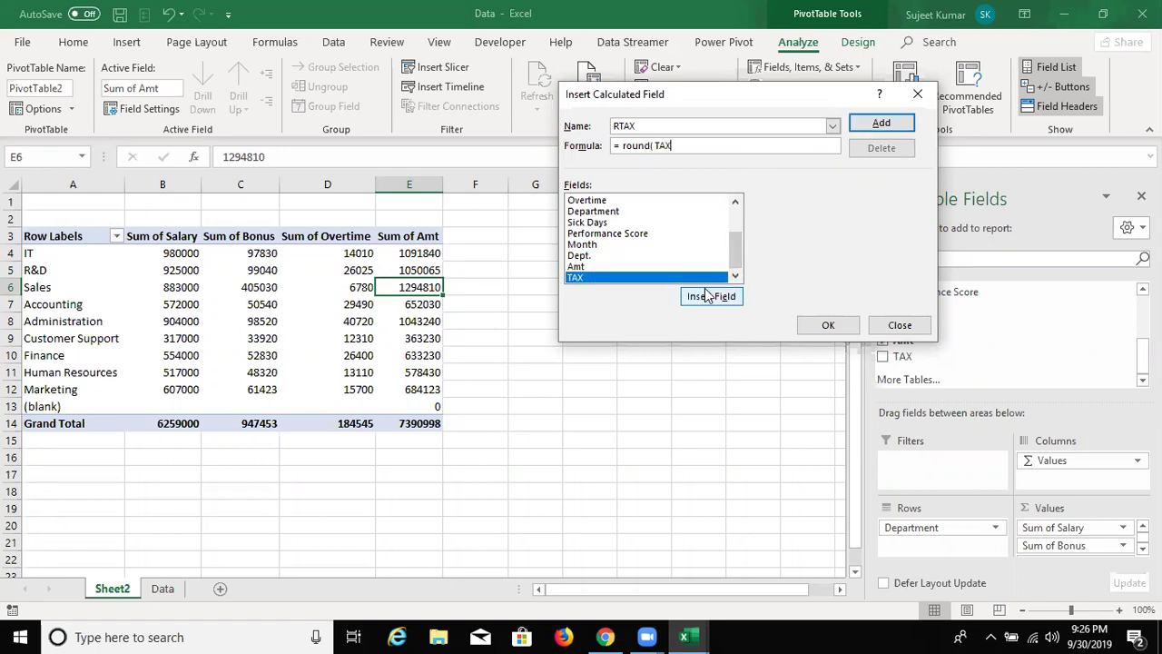
type(",0)")
left_click(867, 123)
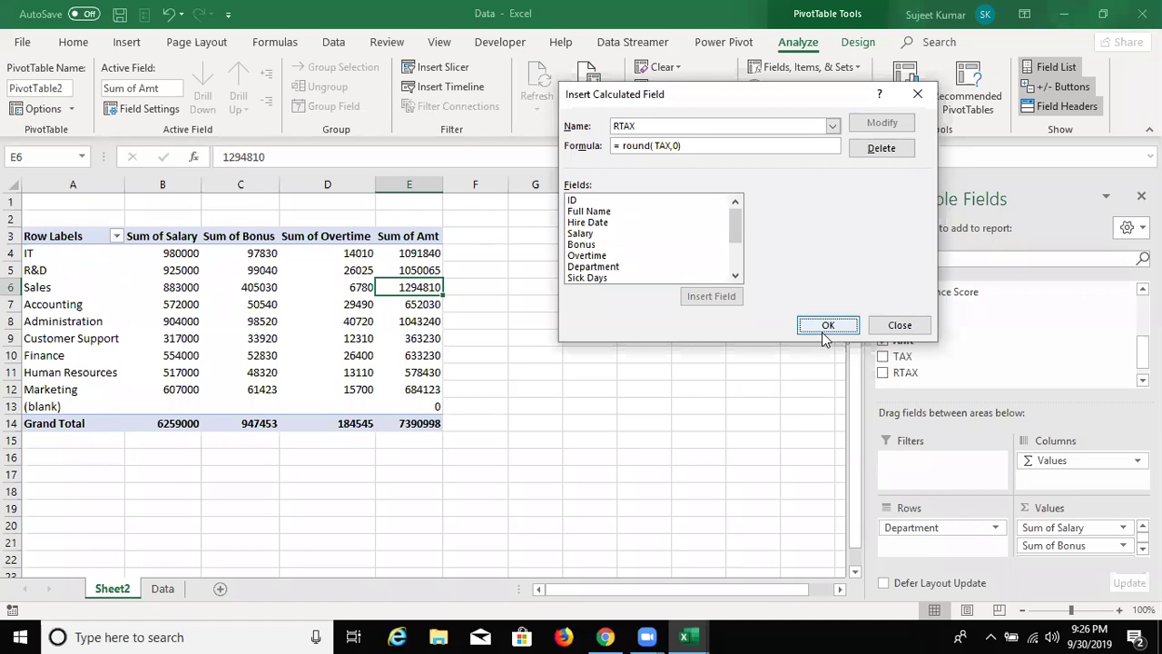
left_click(823, 329)
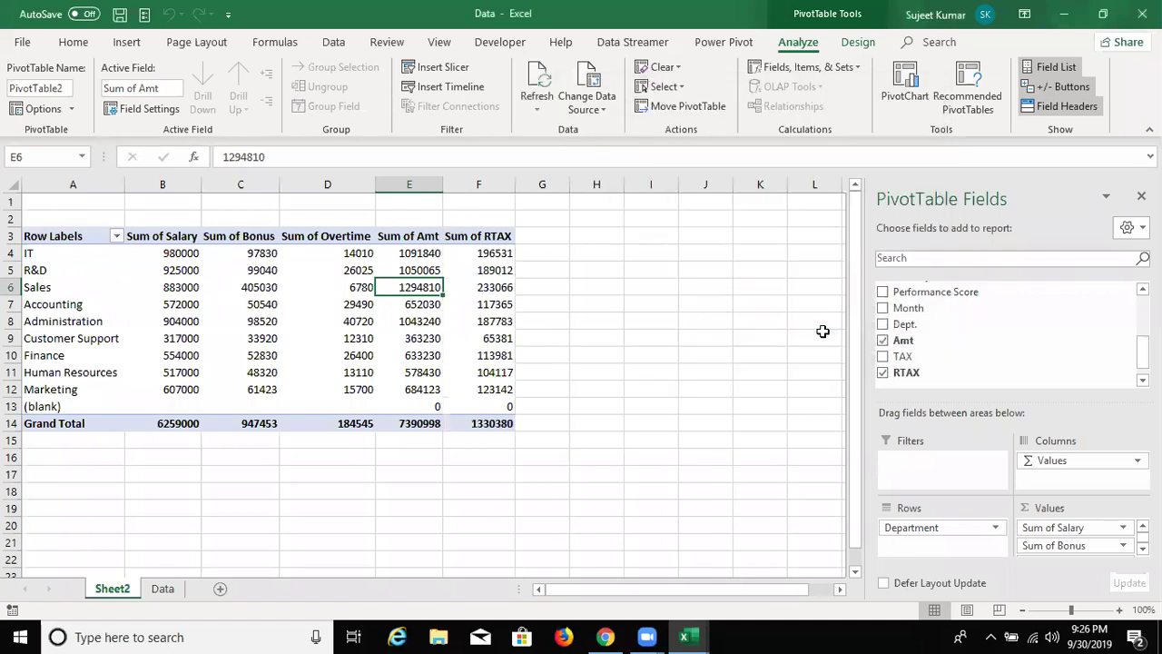
left_click_drag(509, 260, 507, 287)
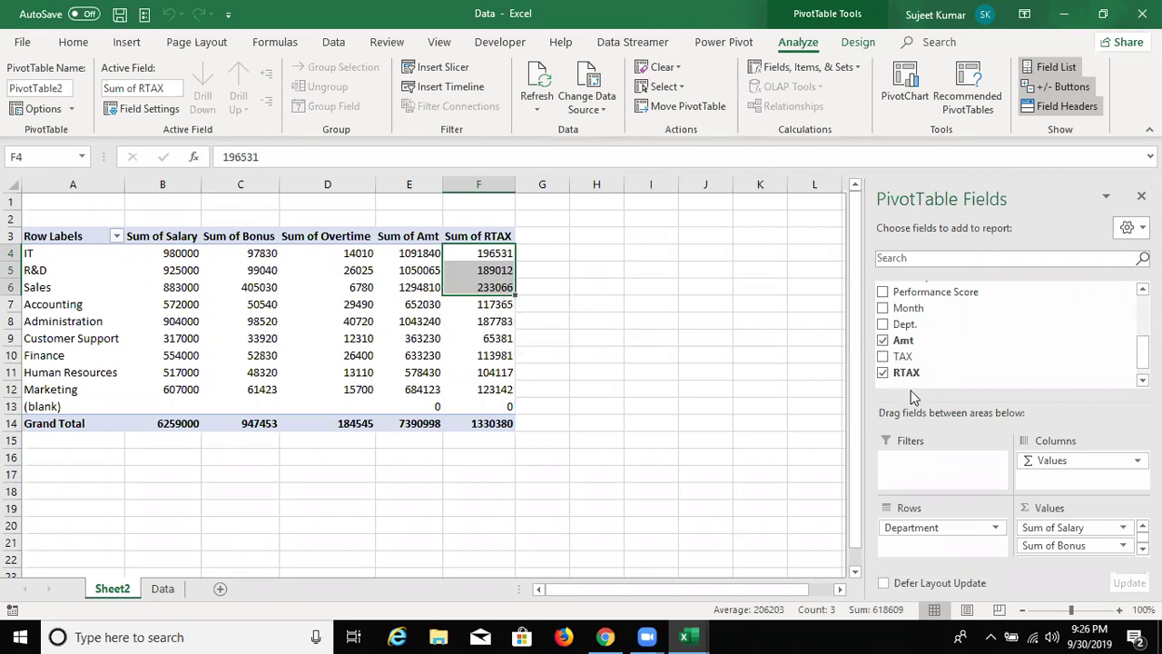
Replace the pivot table's RTAX, Amt, Overtime, Bonus and Salary values with the sum of Performance Score.
left_click(883, 373)
left_click(883, 341)
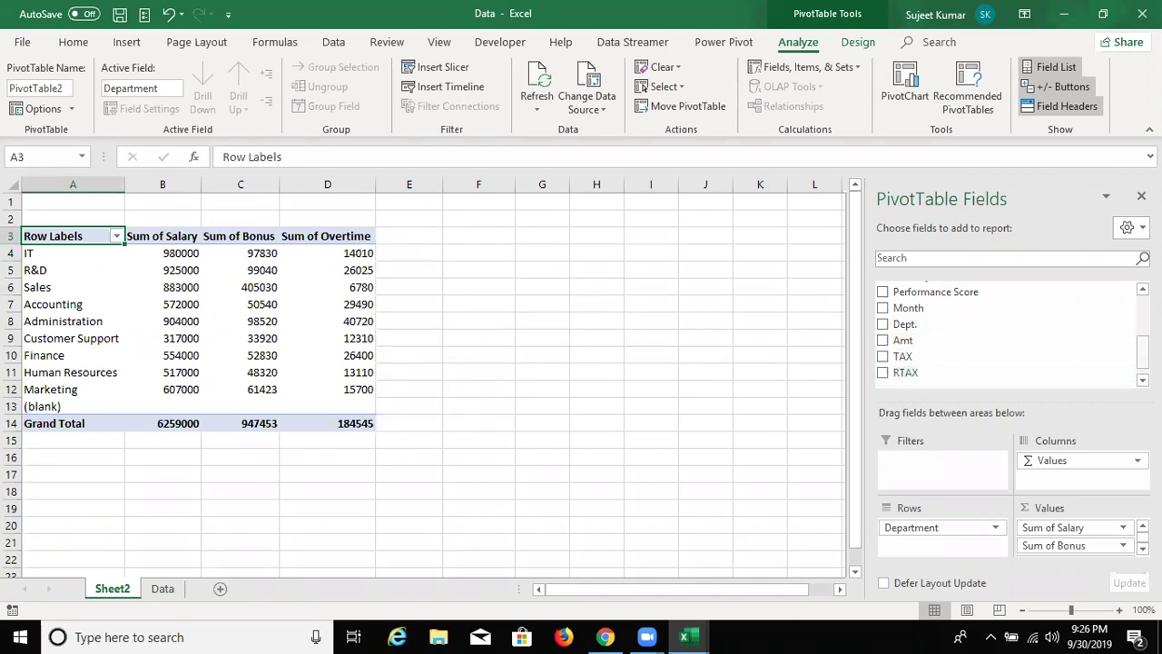
scroll(1007, 332, "up", 3)
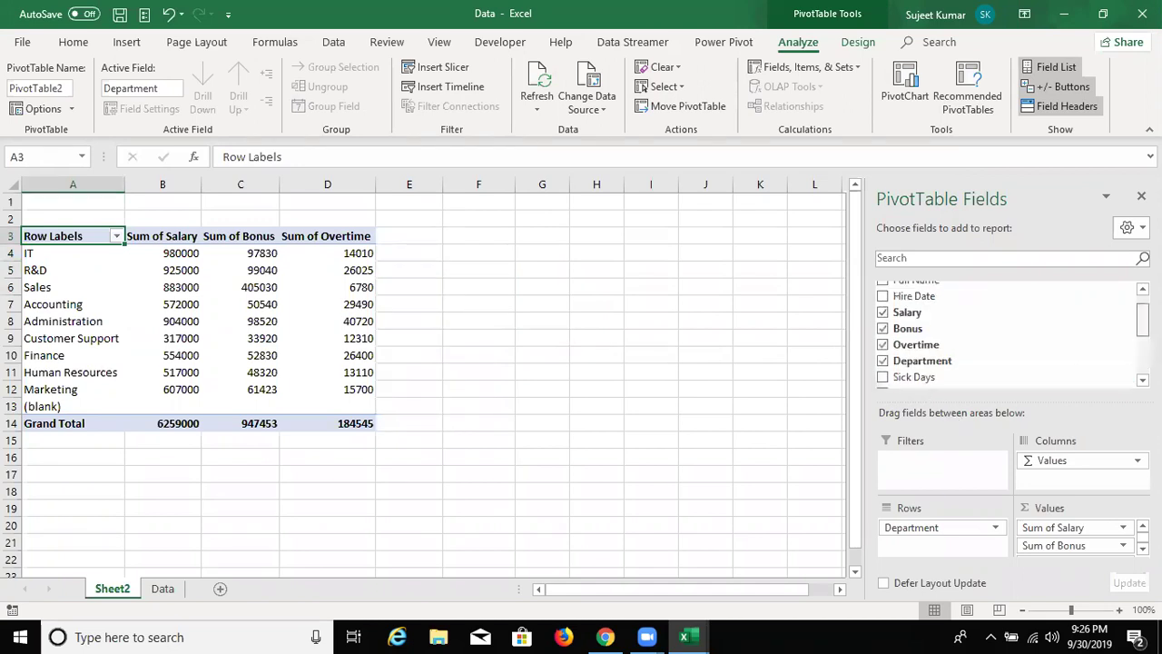
left_click(883, 345)
left_click(884, 329)
left_click(883, 313)
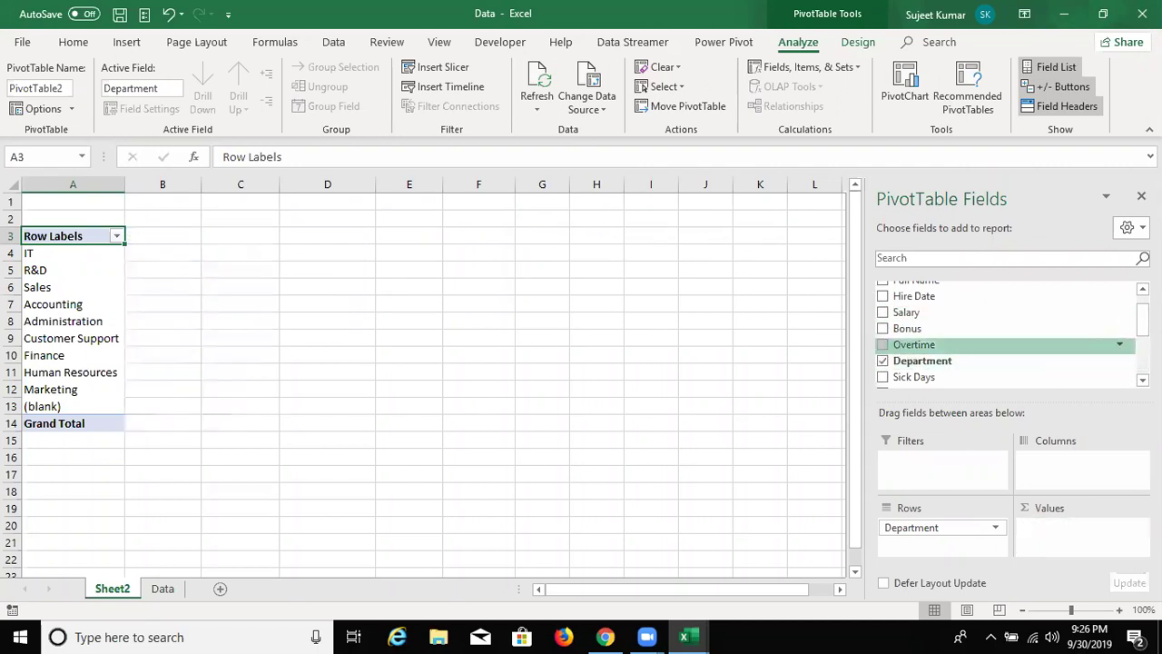
left_click_drag(1143, 318, 1143, 336)
left_click_drag(978, 343, 1074, 532)
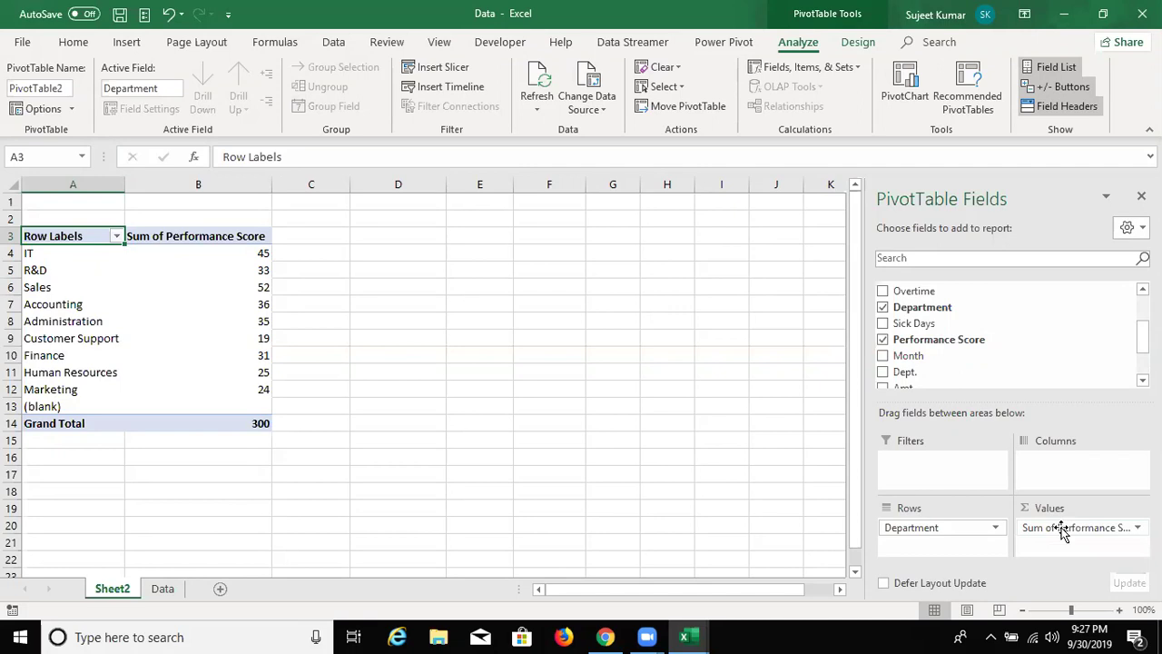
Start a new calculated field and name it INC.
left_click(821, 67)
left_click(819, 88)
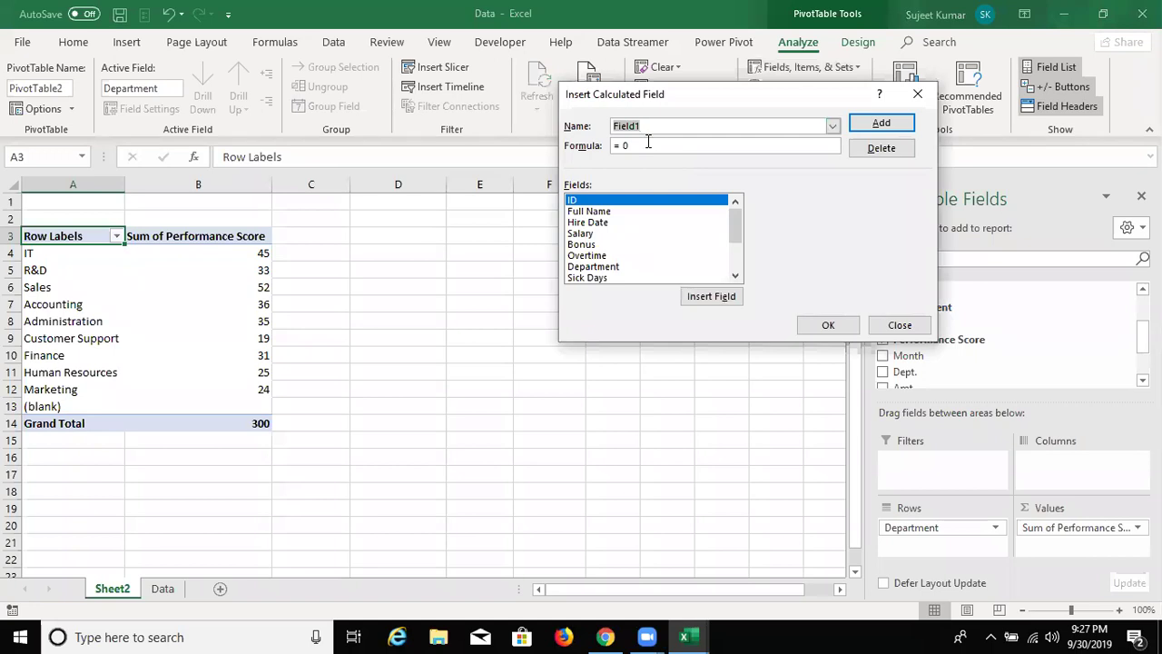
type("IC")
key("BackSpace")
type("NC")
Begin the INC formula with =if('Performance Score'<=20,50000, and open a nested if as its alternative.
left_click(657, 145)
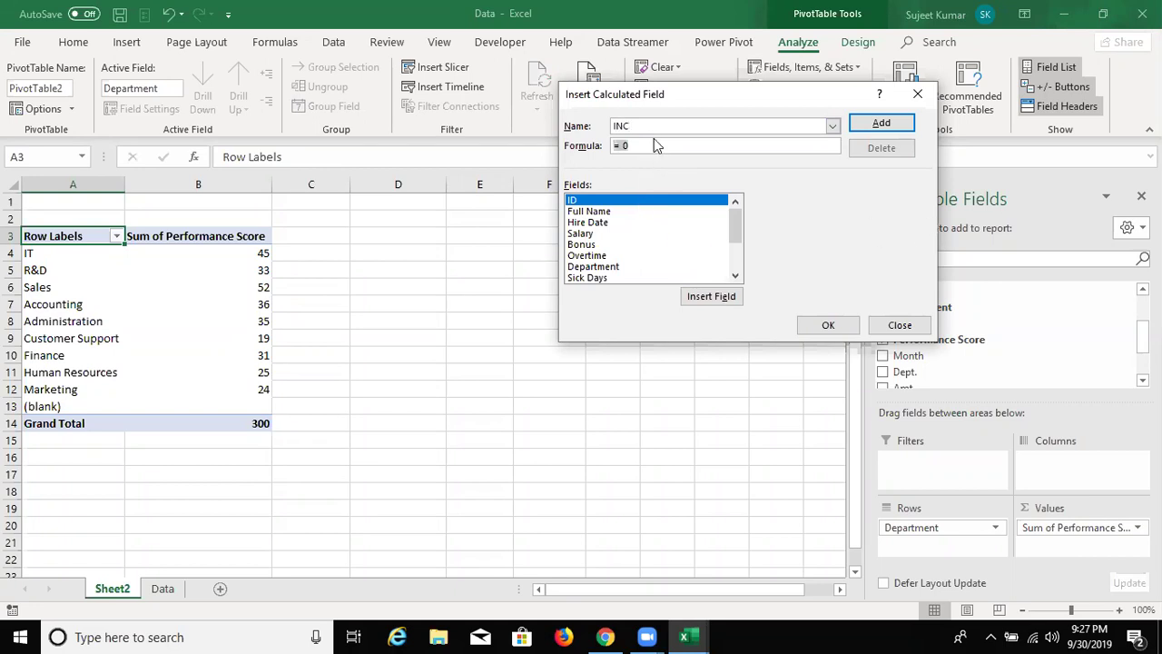
type("=if")
scroll(732, 263, "down", 2)
type("f(")
left_click(648, 233)
left_click(635, 223)
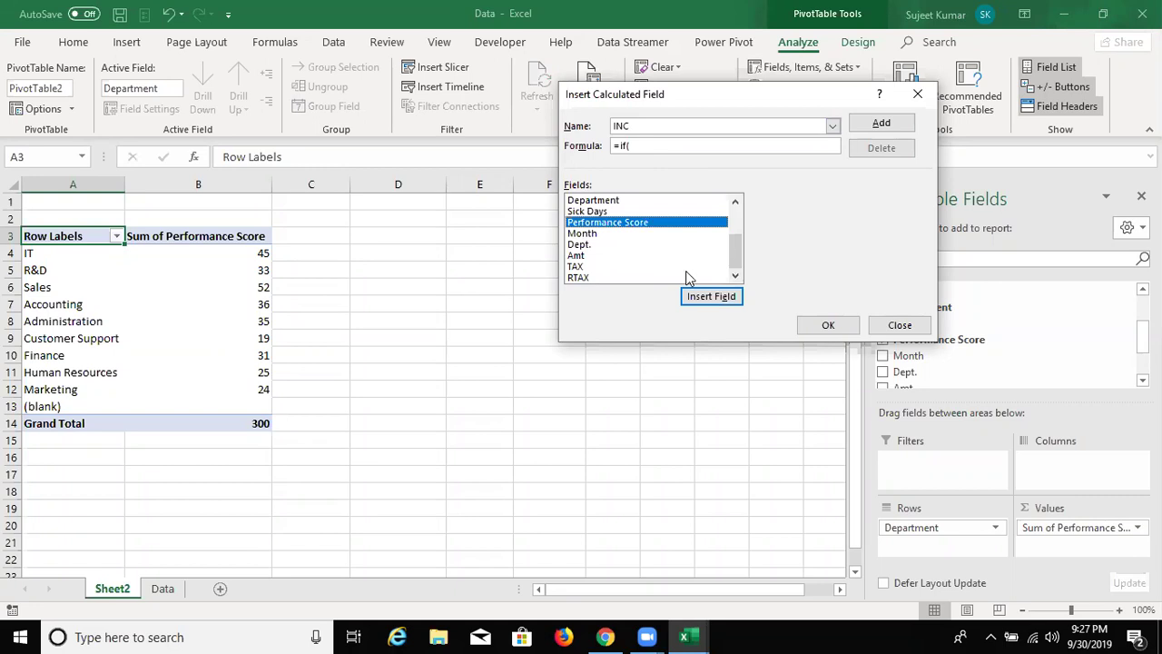
left_click(706, 298)
type("<=")
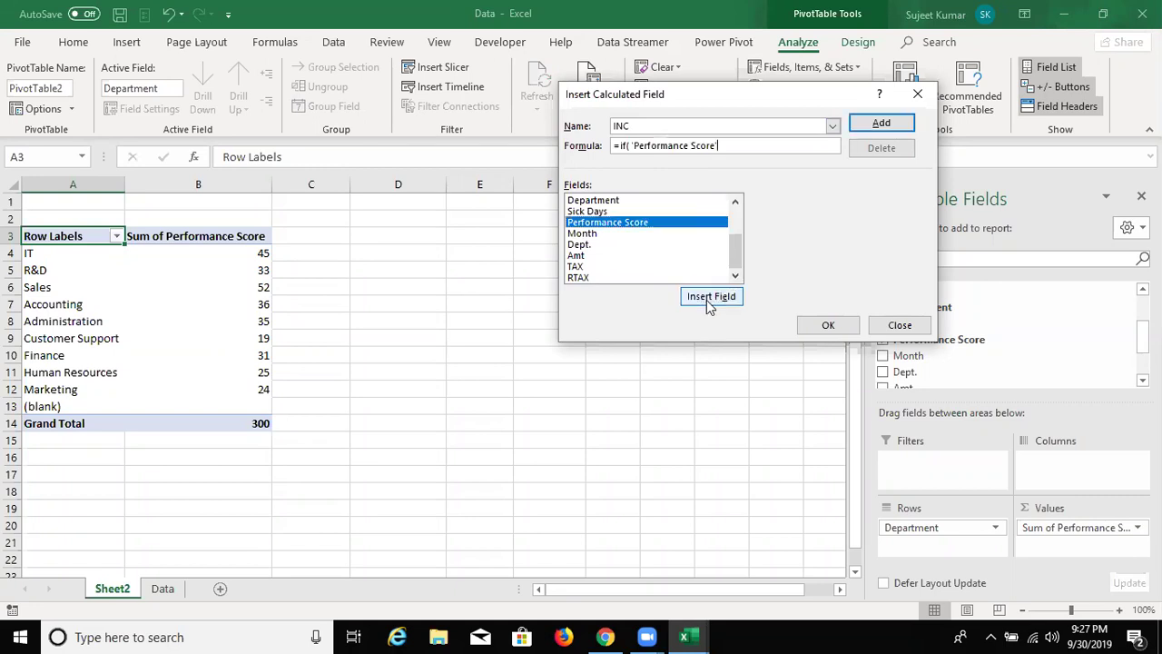
type("20,50000,if(")
Complete INC's nested condition with 'Performance Score'<=40,75000,100000)), add the field to the pivot table and check the department incentives.
left_click(709, 302)
type("<=")
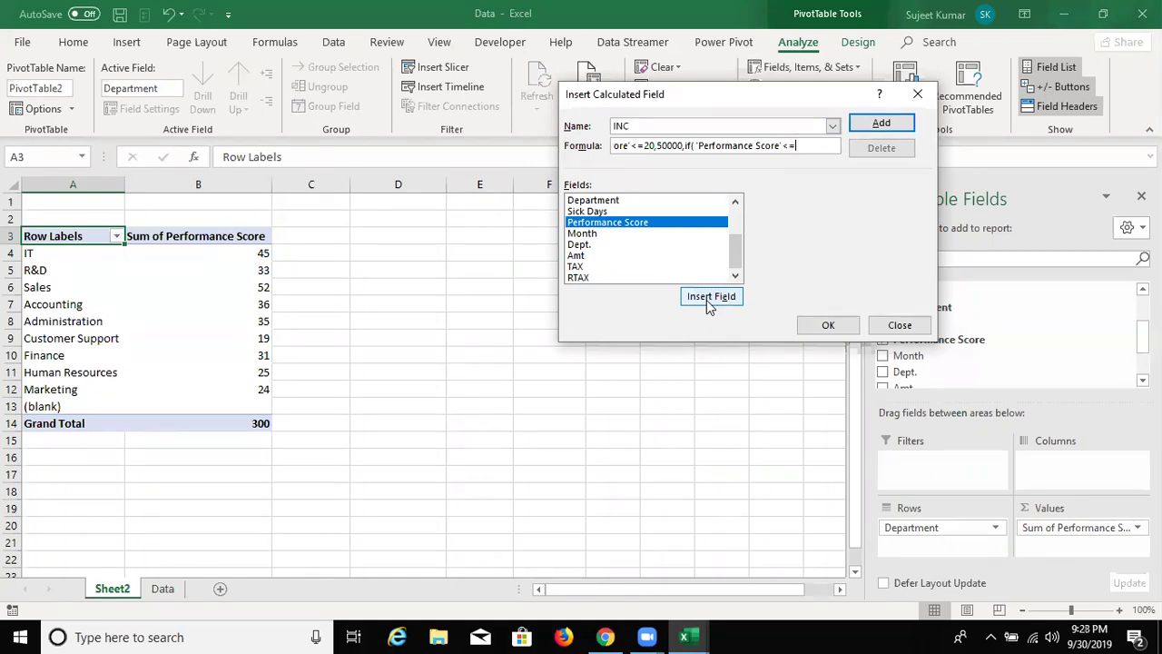
type("40,75000,10000")
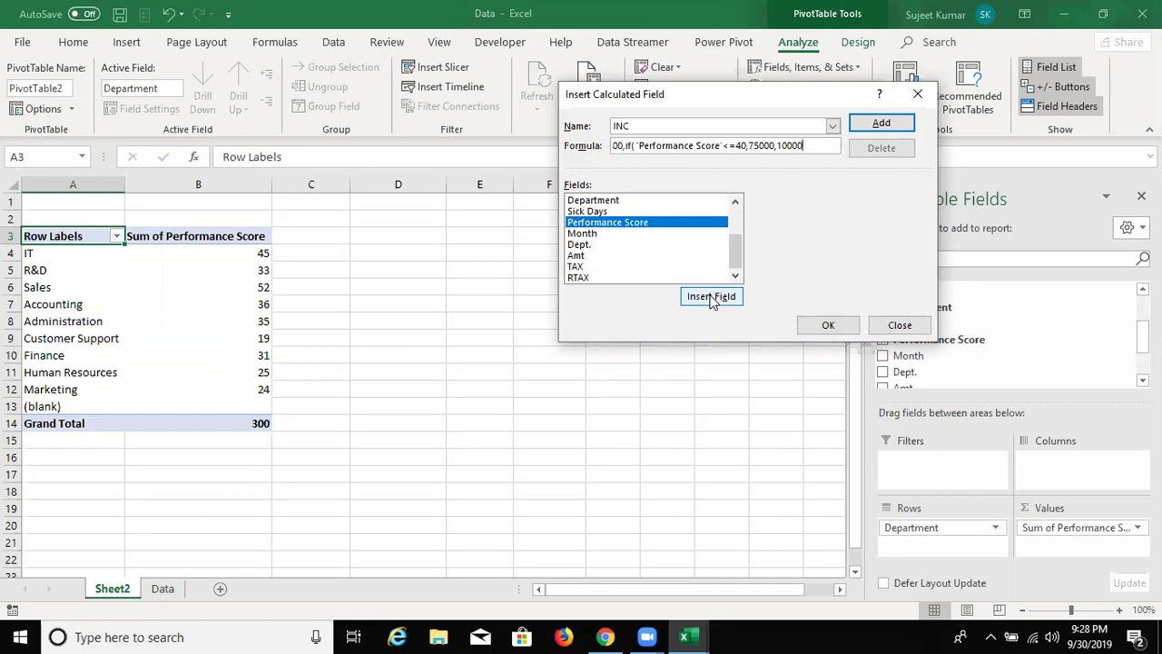
type("0))")
left_click(891, 127)
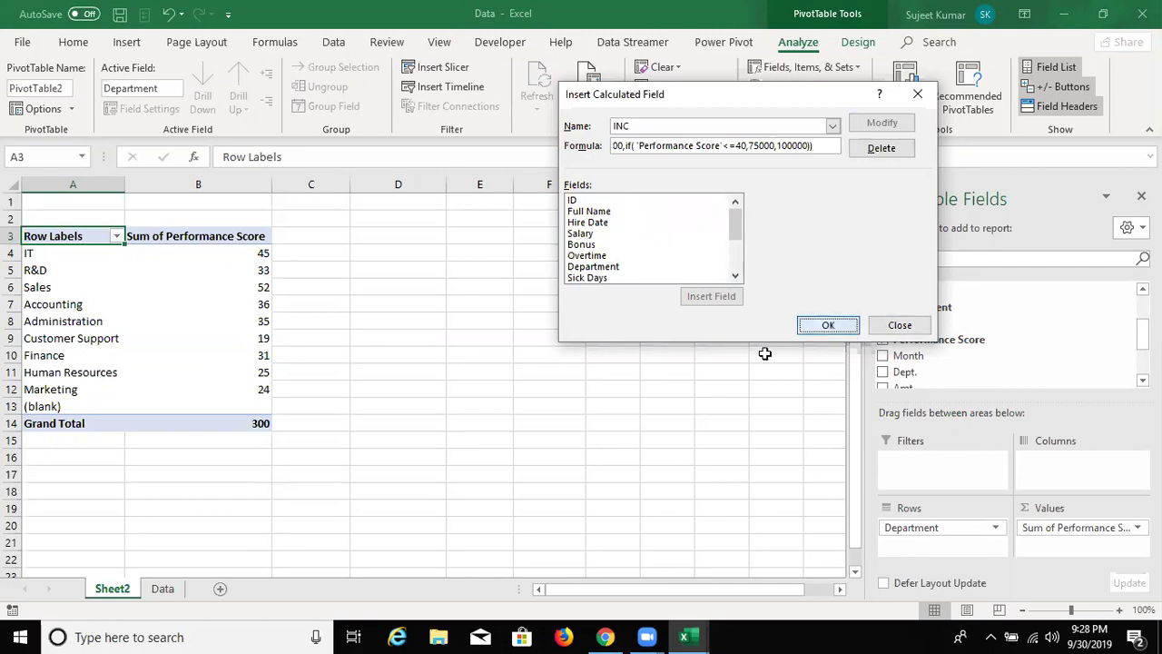
key("Return")
left_click(293, 265)
left_click_drag(293, 263, 305, 376)
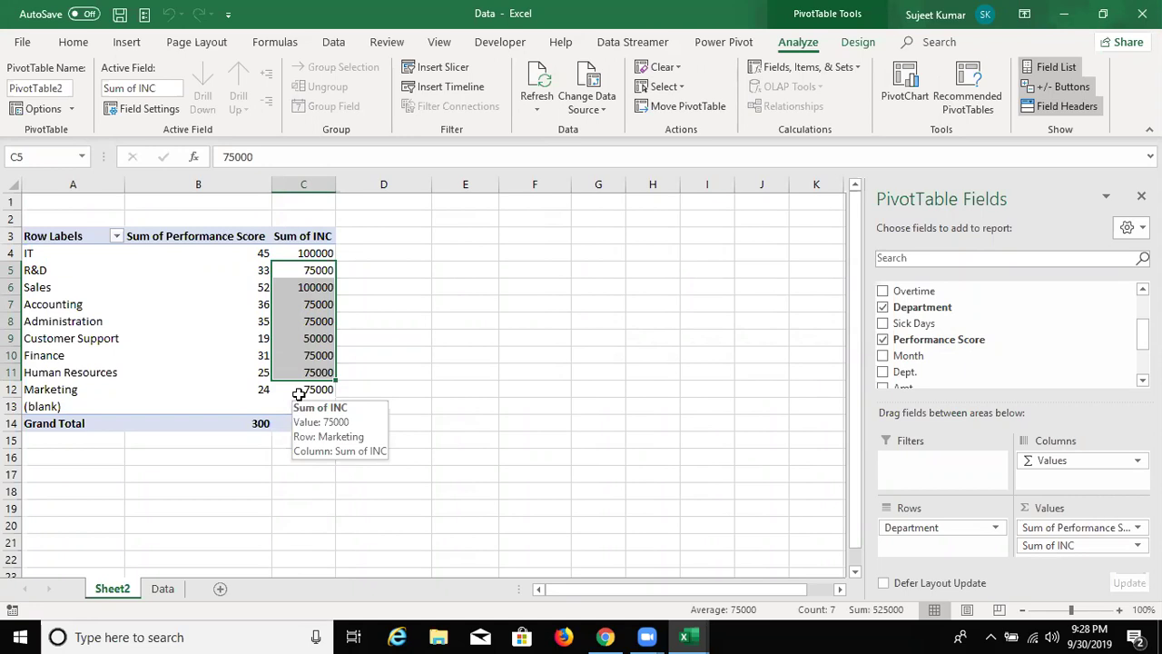
Select the R&D row label and start a new calculated item in the Department field.
left_click(817, 67)
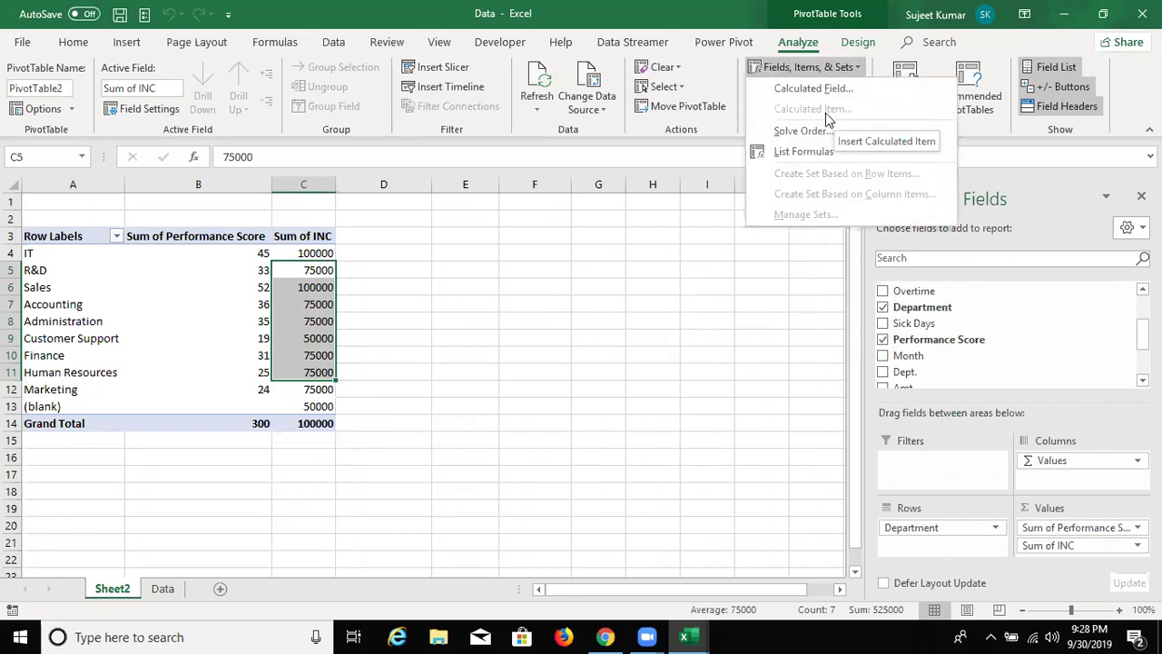
left_click(57, 285)
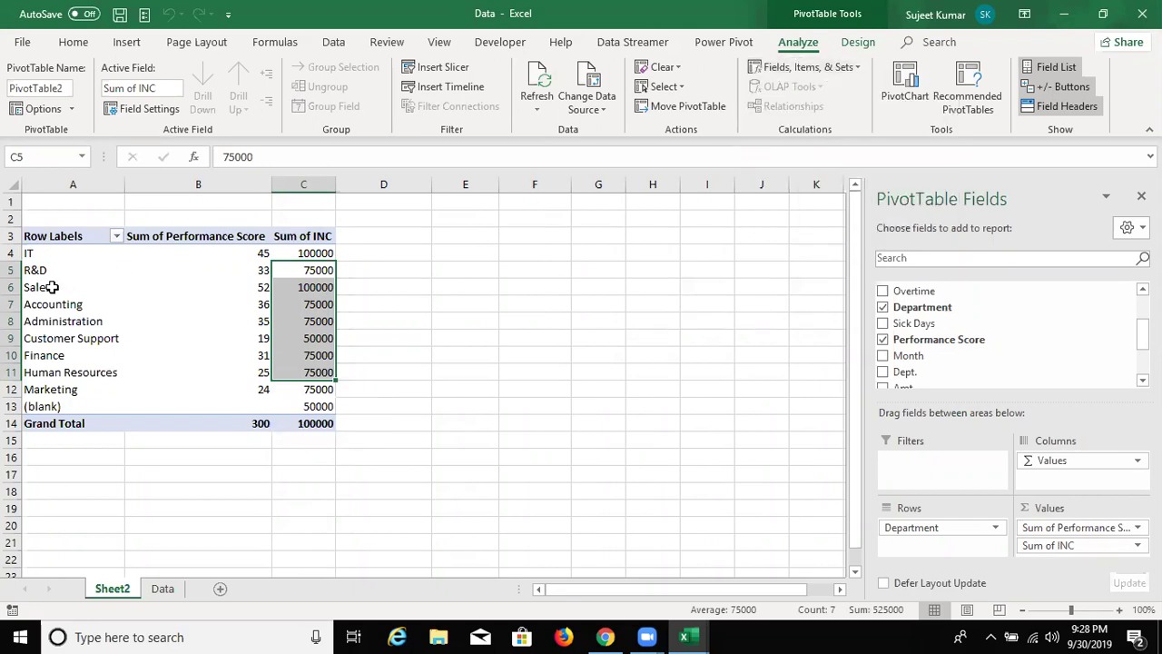
left_click(53, 287)
left_click(796, 74)
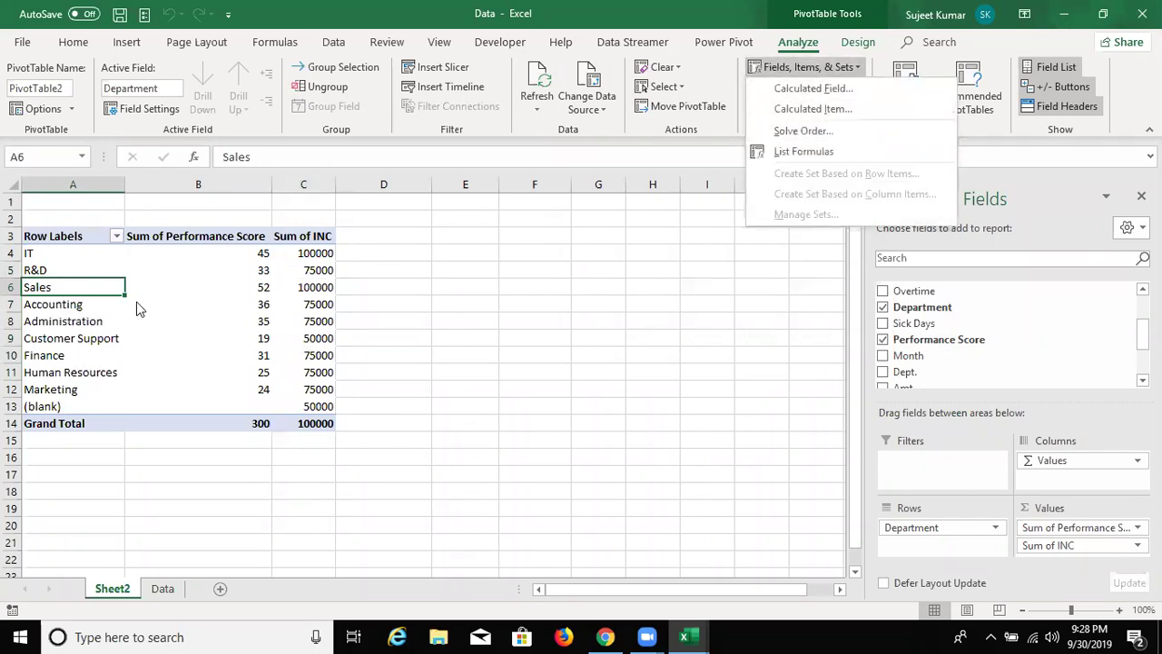
left_click(61, 313)
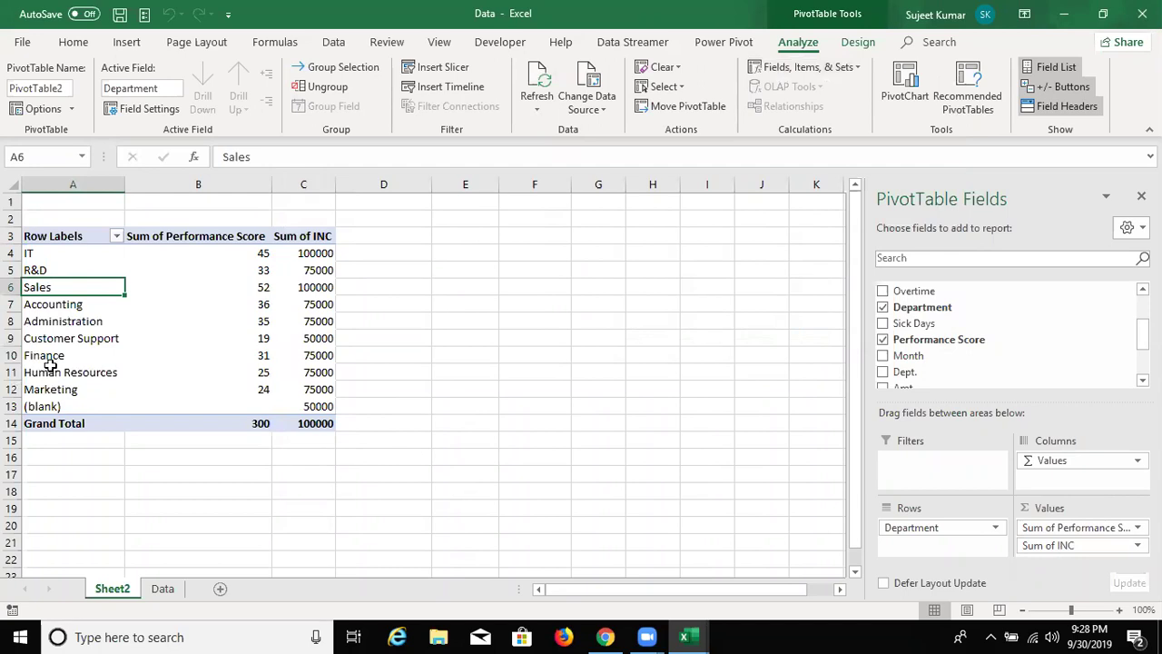
left_click(45, 255)
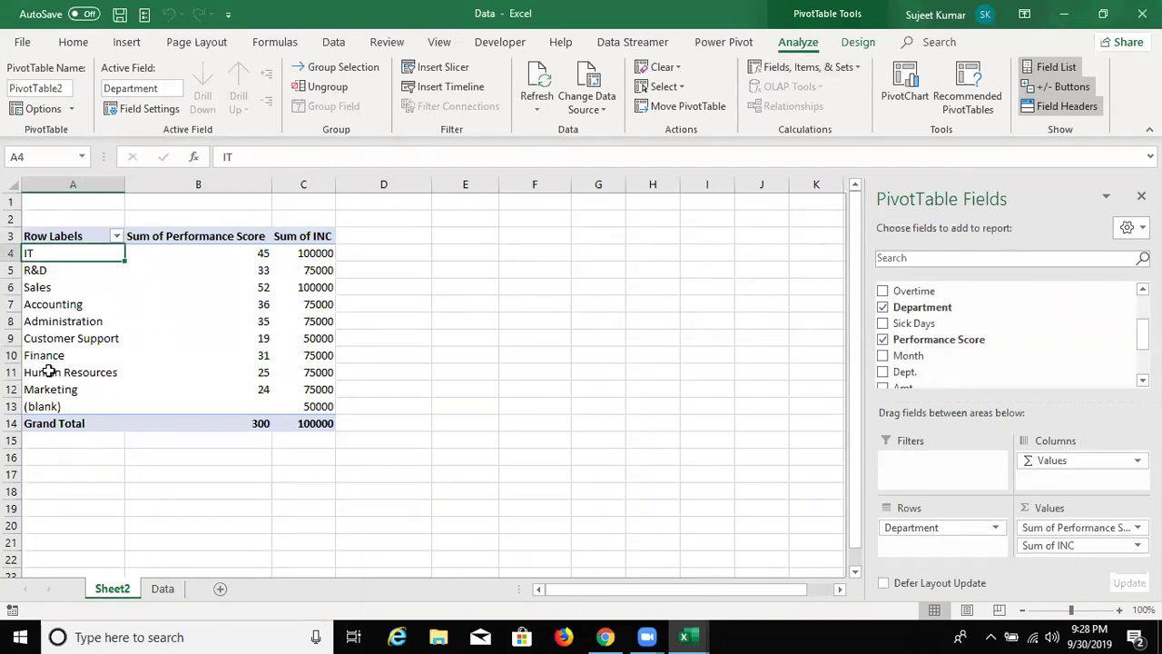
left_click(51, 270)
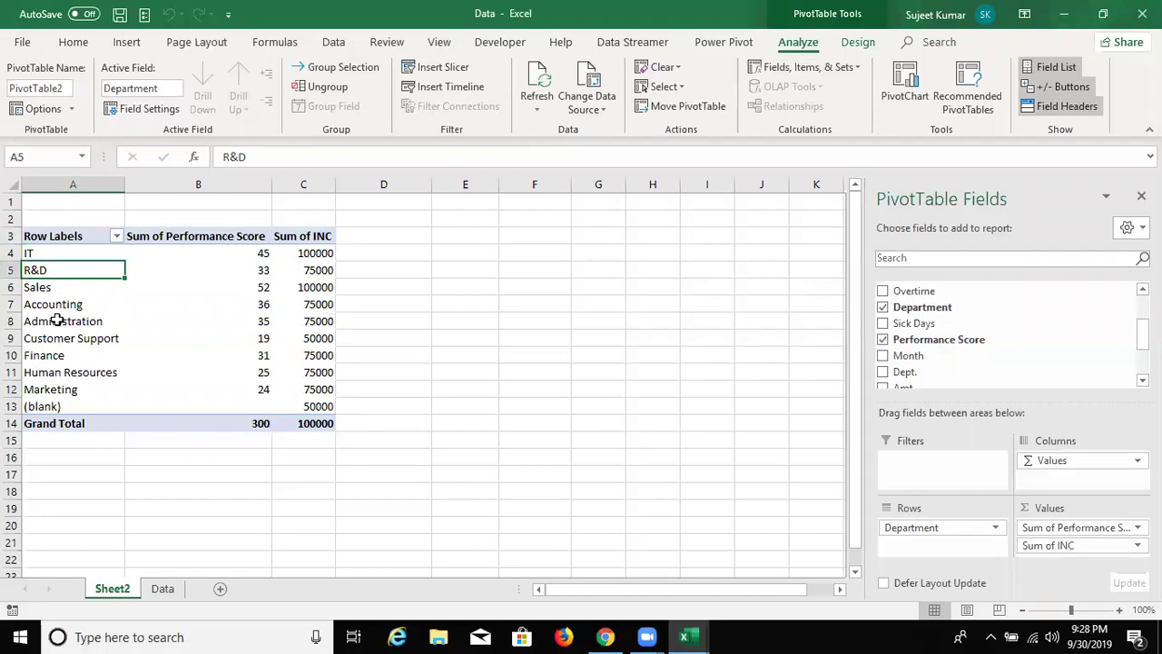
left_click(773, 69)
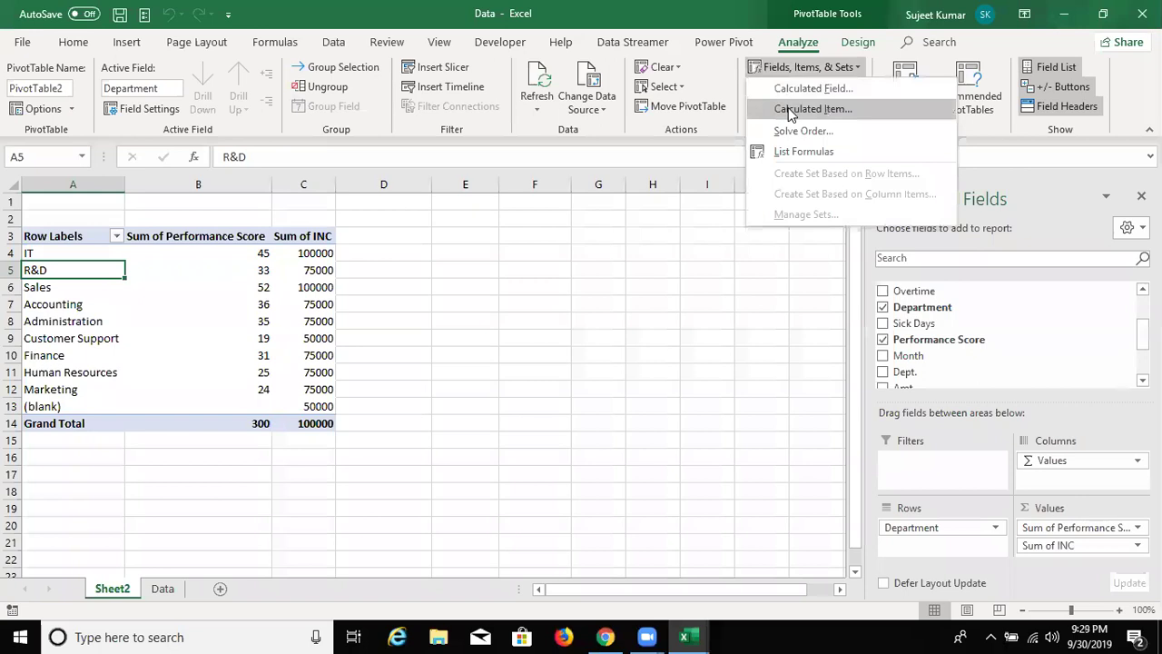
left_click(788, 108)
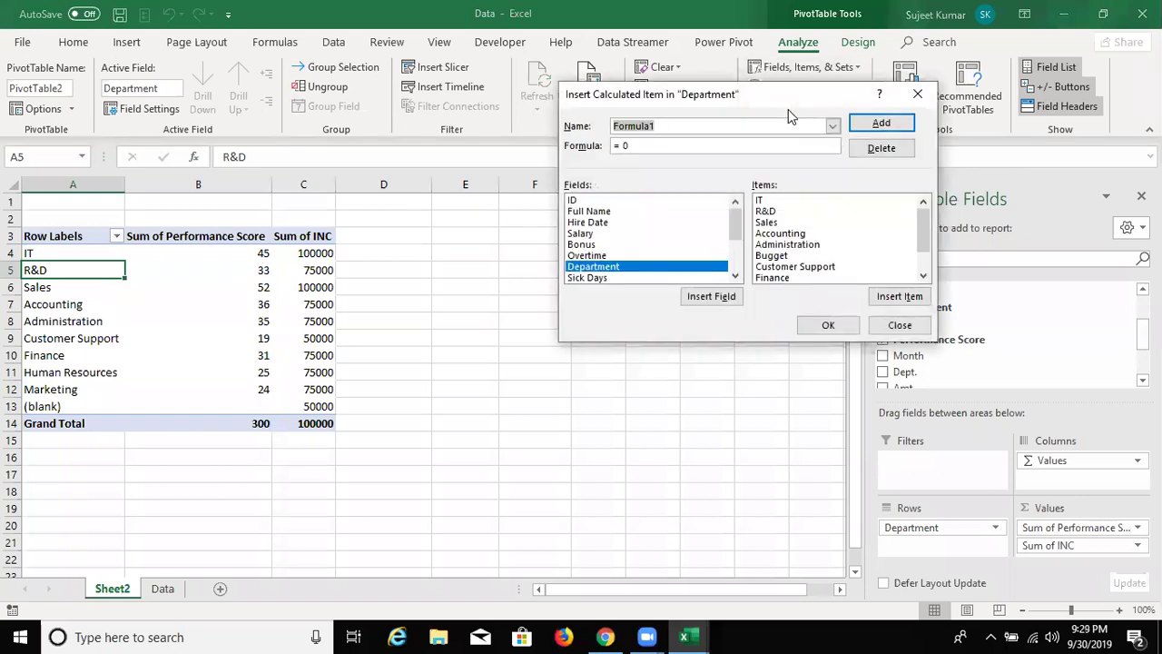
Name the calculated item IT-RND.
type("I")
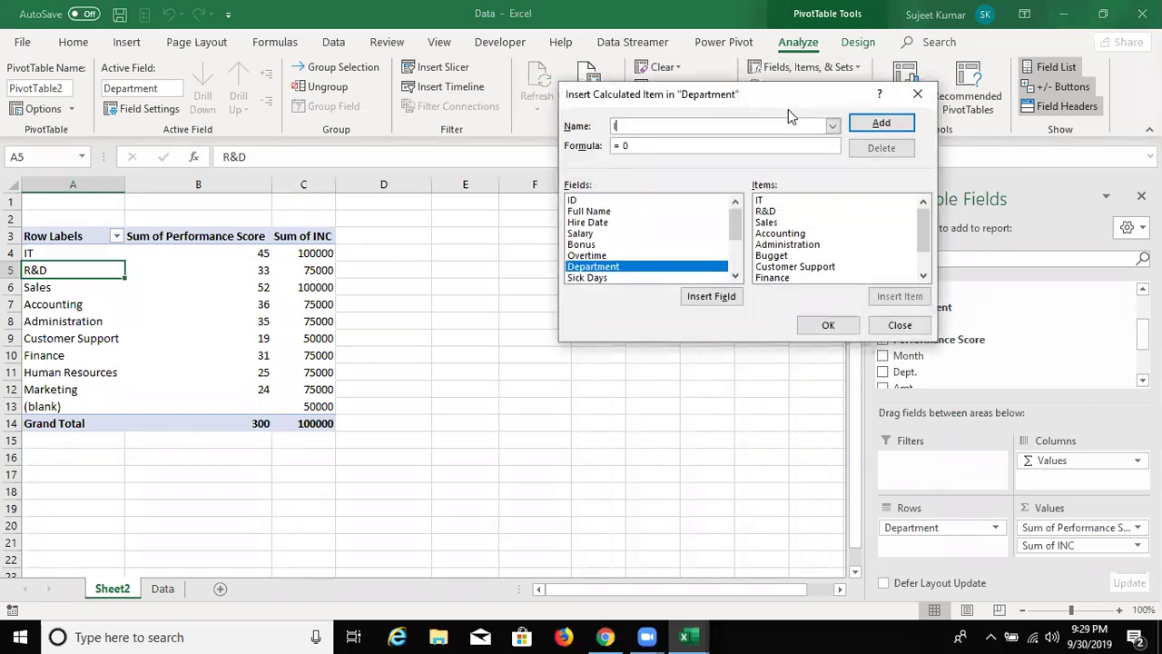
type("T-T")
type("ND")
key("BackSpace")
key("BackSpace")
key("BackSpace")
type("RND")
Give IT-RND the formula = IT+'R&D', add it to the pivot table and compare its row with the IT and R&D rows.
left_click(700, 147)
key("BackSpace")
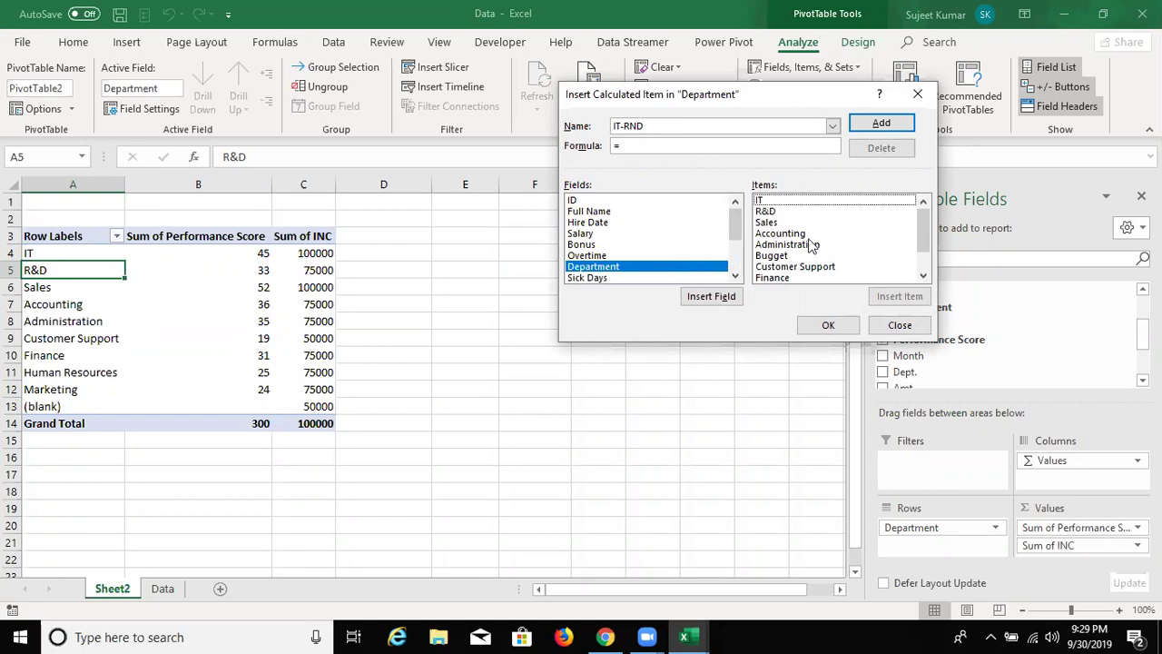
left_click(764, 201)
left_click(901, 295)
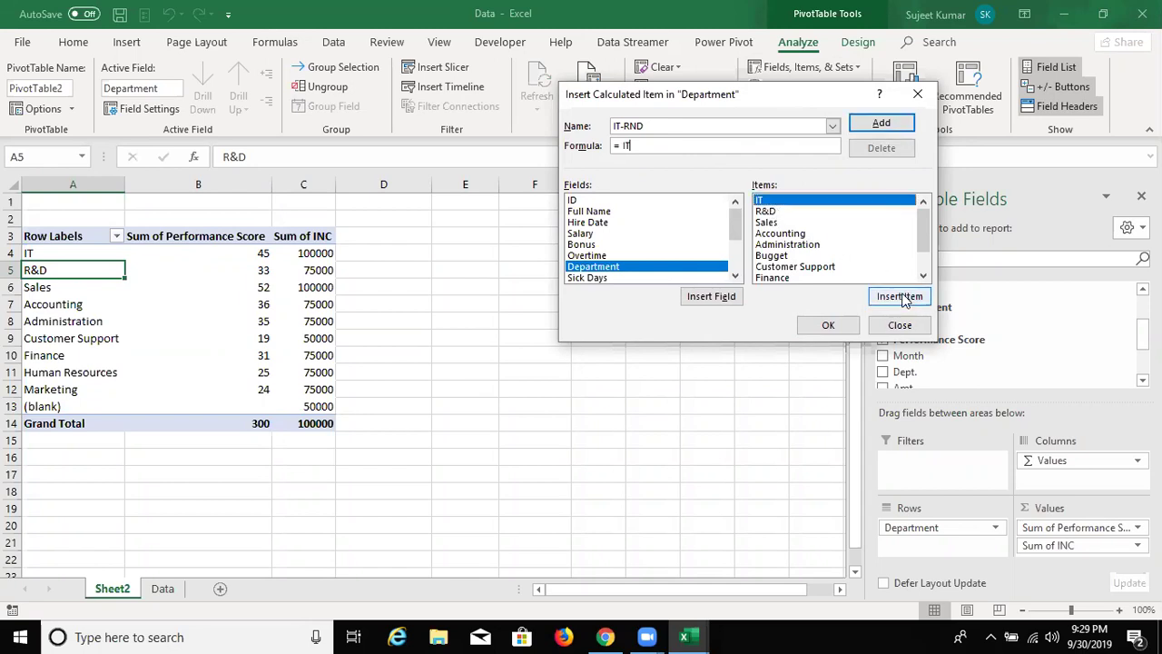
type("+")
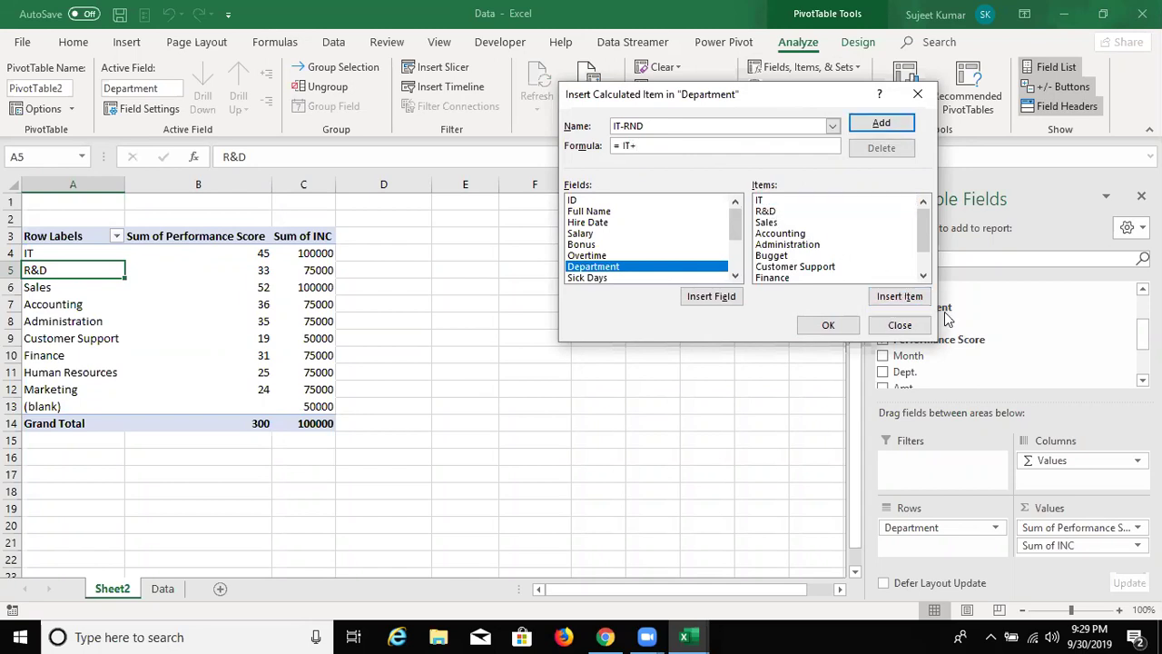
left_click(767, 210)
left_click(896, 297)
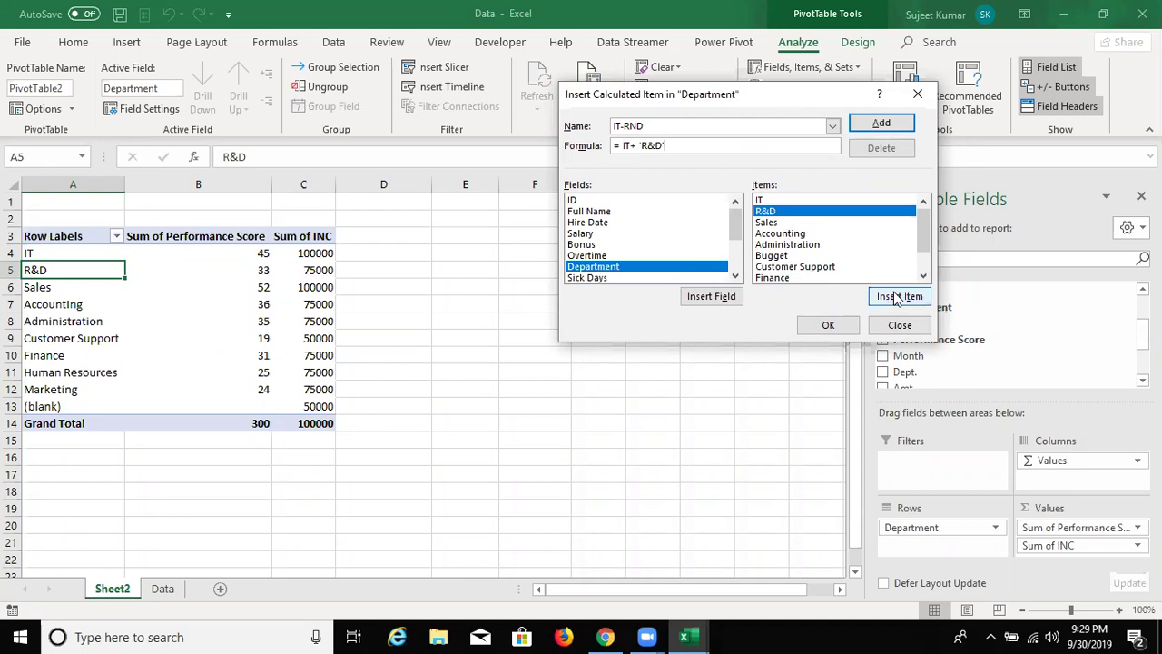
left_click(881, 122)
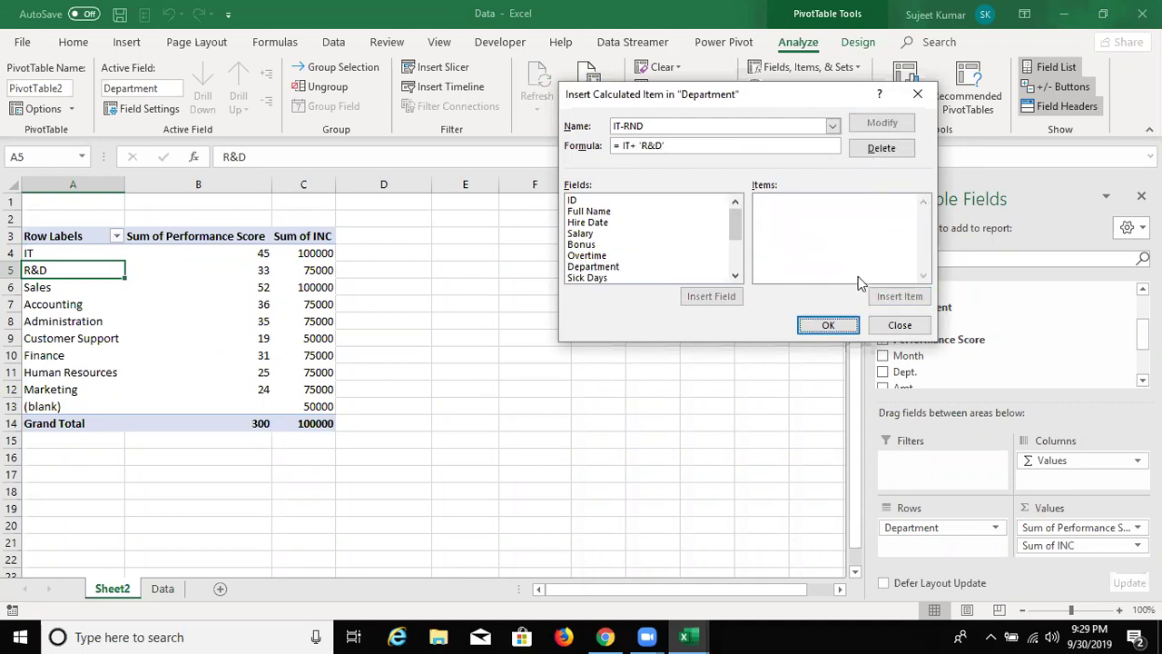
left_click(835, 328)
left_click_drag(69, 423, 214, 416)
left_click_drag(41, 270, 45, 234)
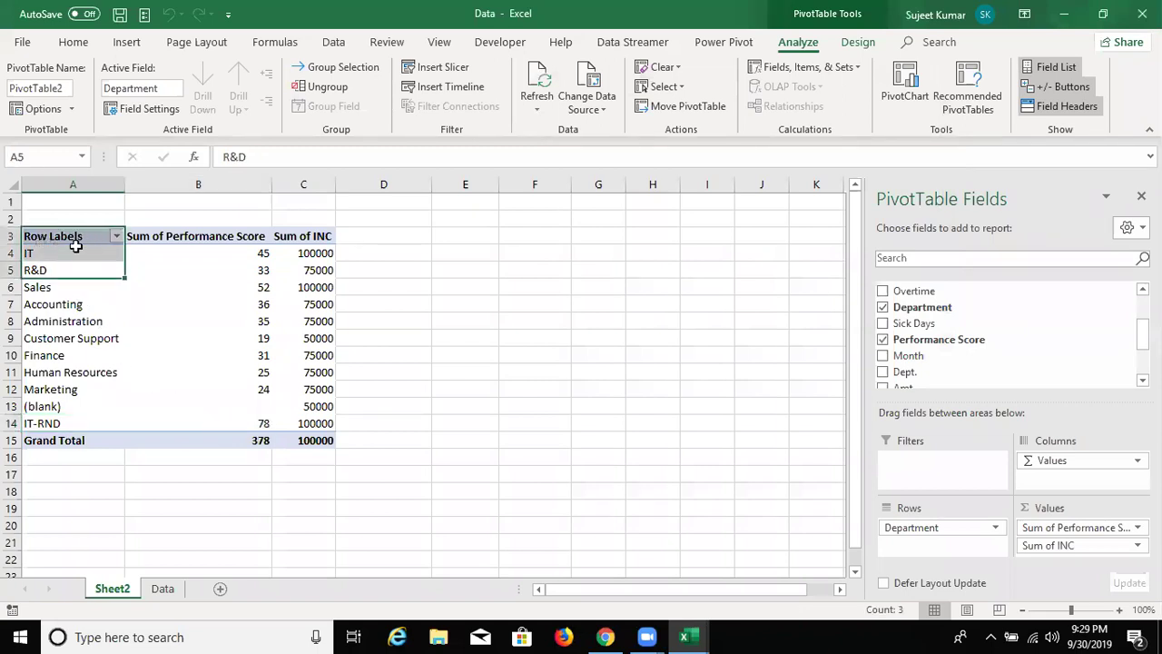
left_click(56, 423)
Filter the row labels to hide the IT, R&D and (blank) departments, keeping IT-RND.
left_click(116, 236)
left_click(51, 416)
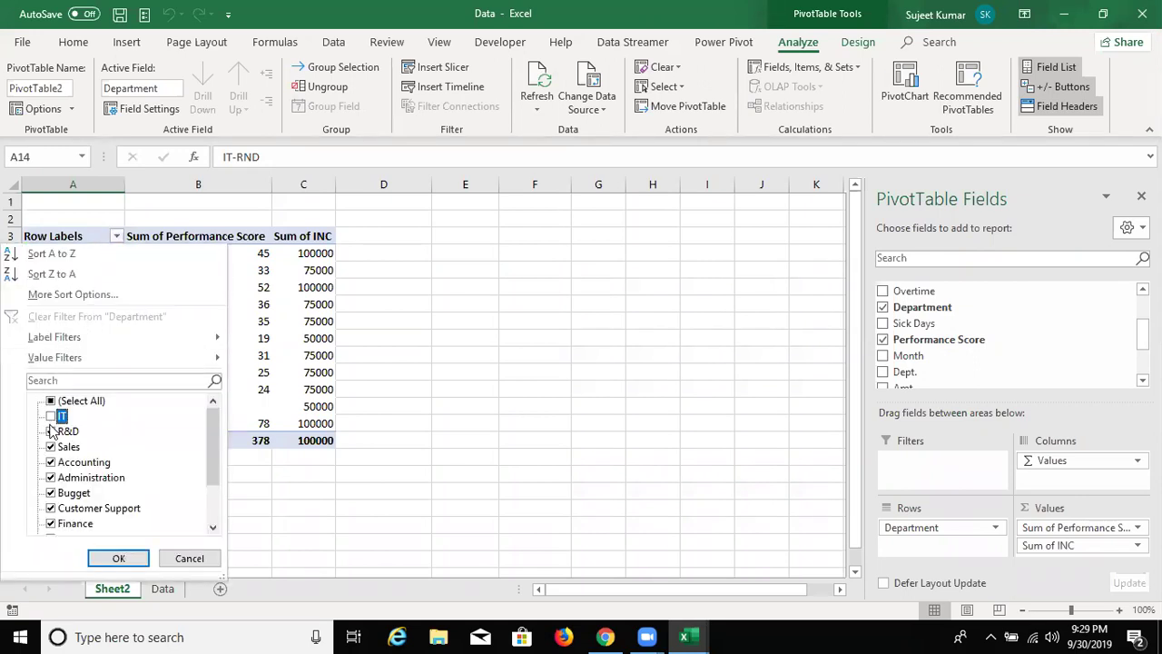
left_click_drag(208, 448, 216, 519)
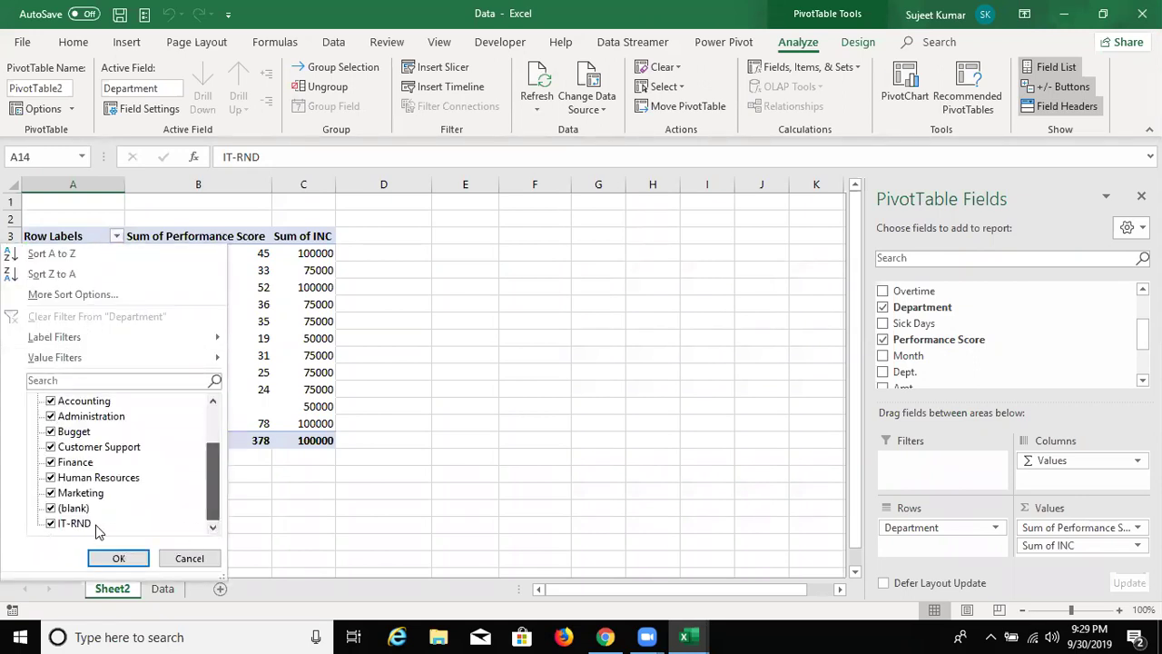
left_click(51, 507)
left_click(118, 557)
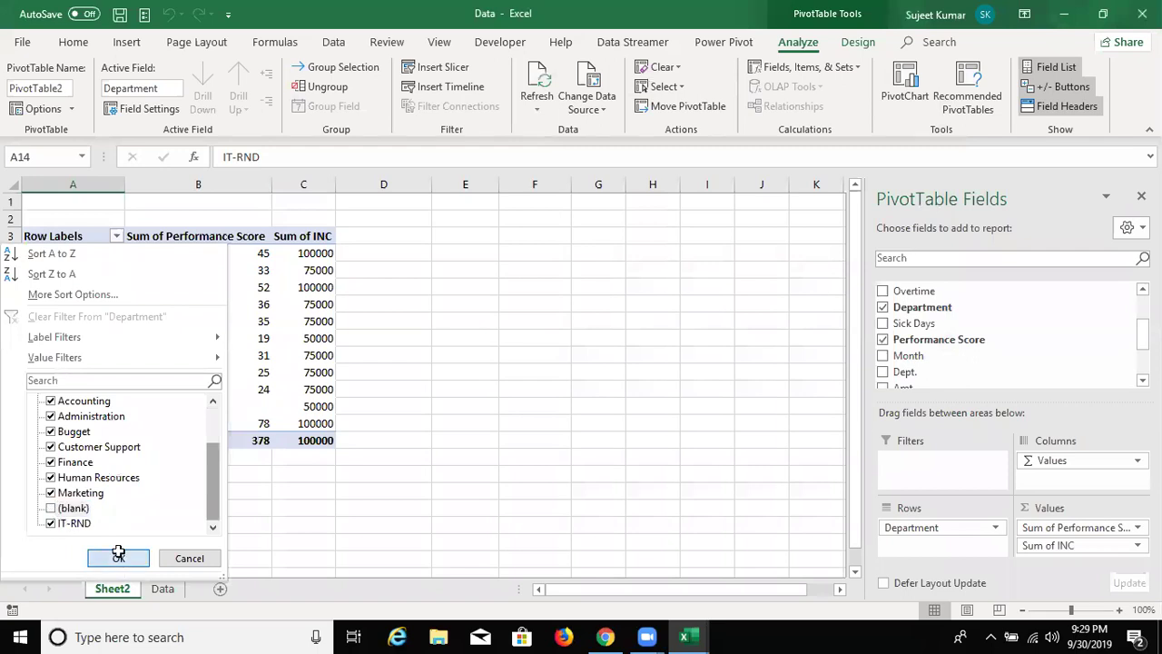
left_click(227, 324)
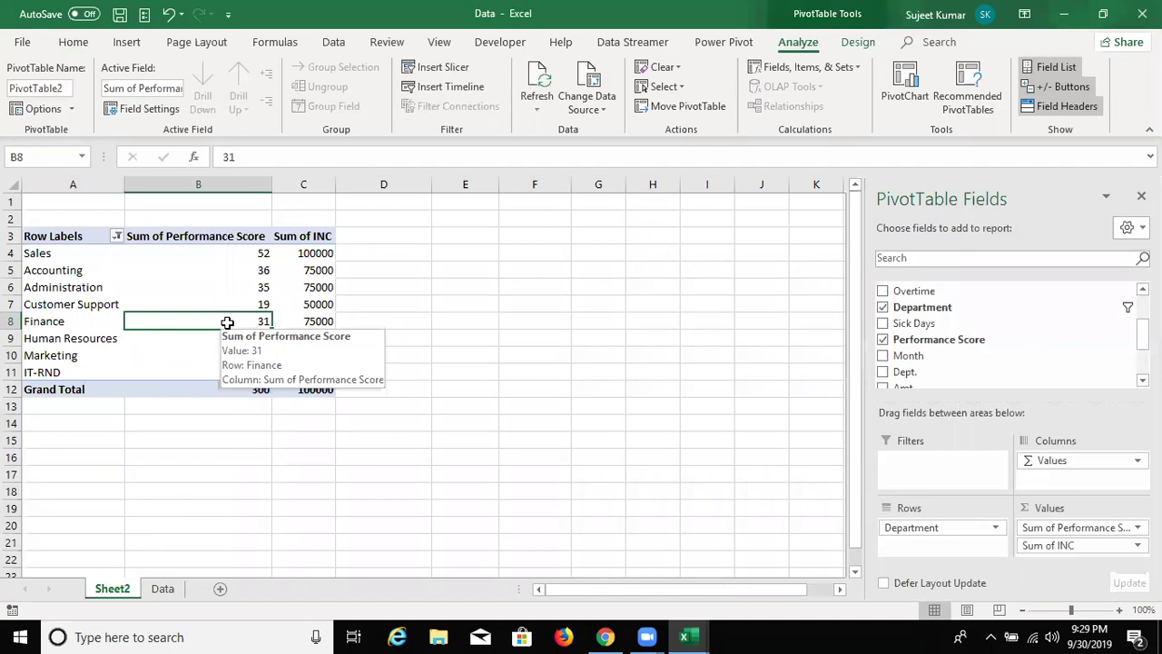
List the pivot table's formulas on a new sheet and review the calculated fields and the IT-RND item.
left_click(800, 67)
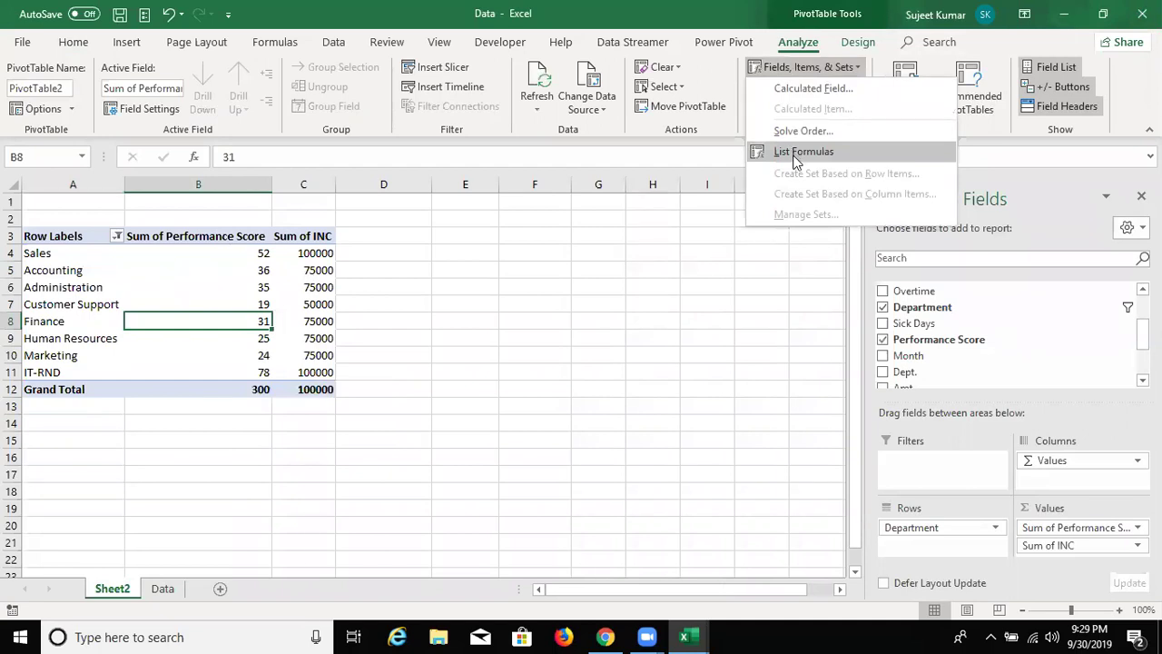
left_click(794, 154)
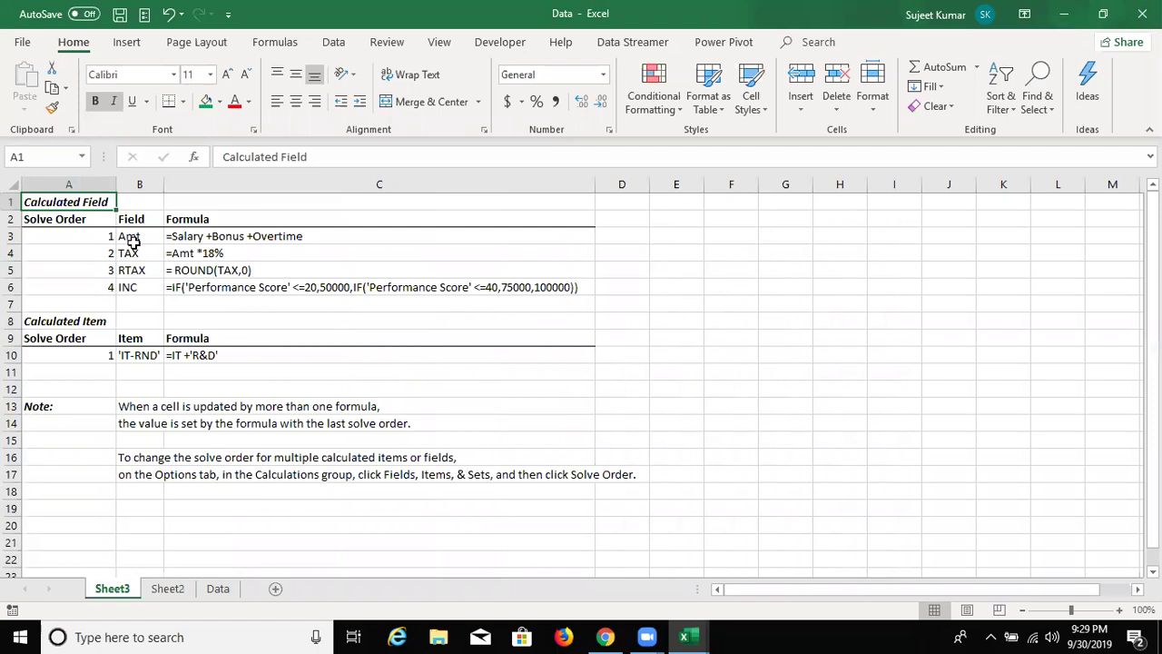
left_click_drag(135, 239, 141, 290)
left_click(140, 356)
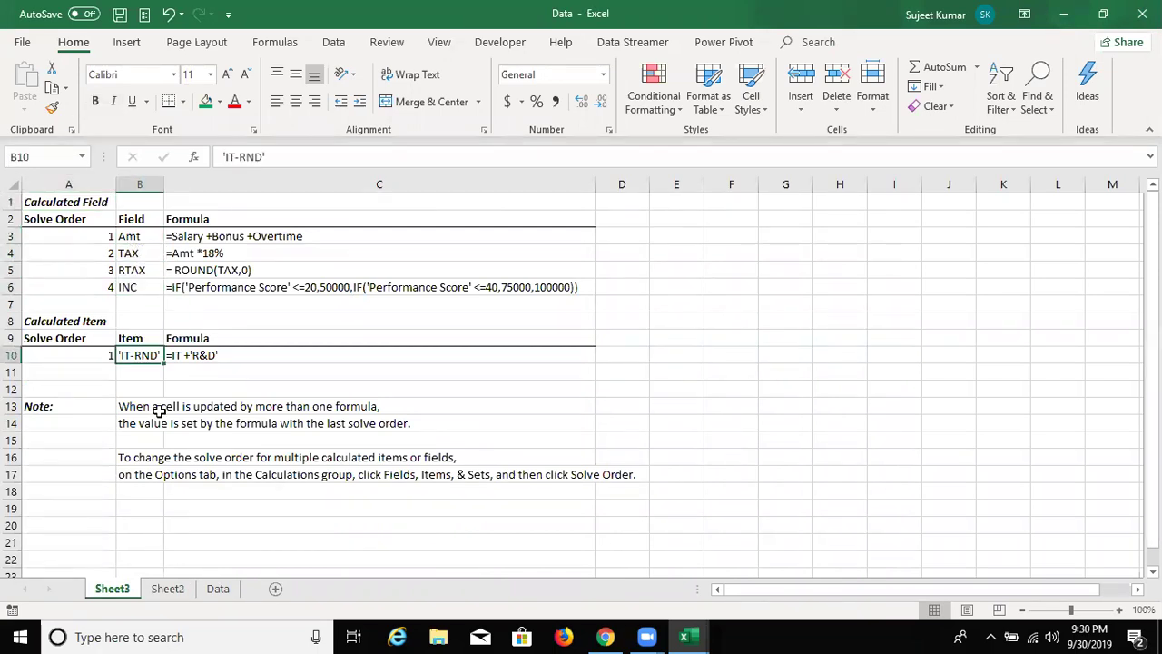